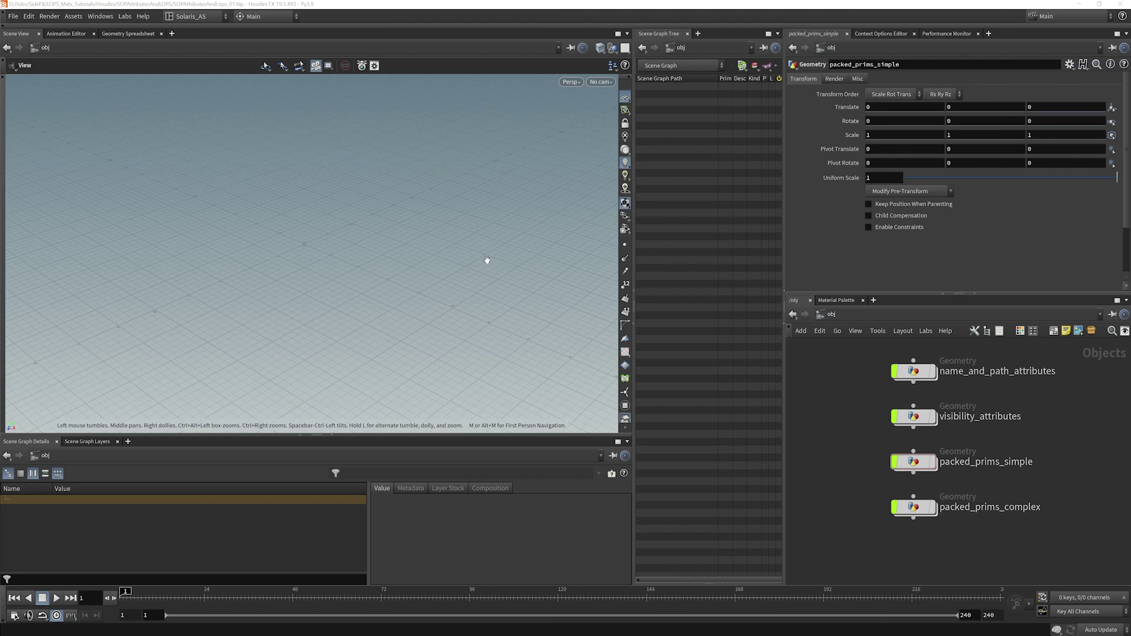
Step: Open the packed_prims_simple geometry network, look over its node chain and scrub the animation to frame 21
double_click(926, 459)
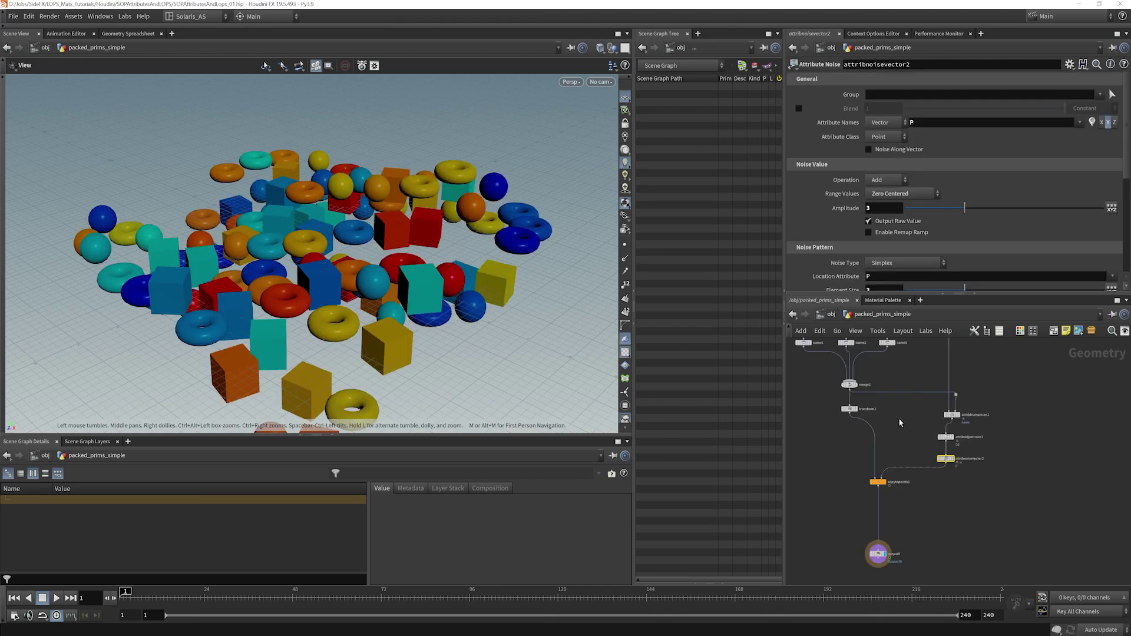
middle_drag(901, 417, 932, 469)
middle_drag(858, 508, 856, 503)
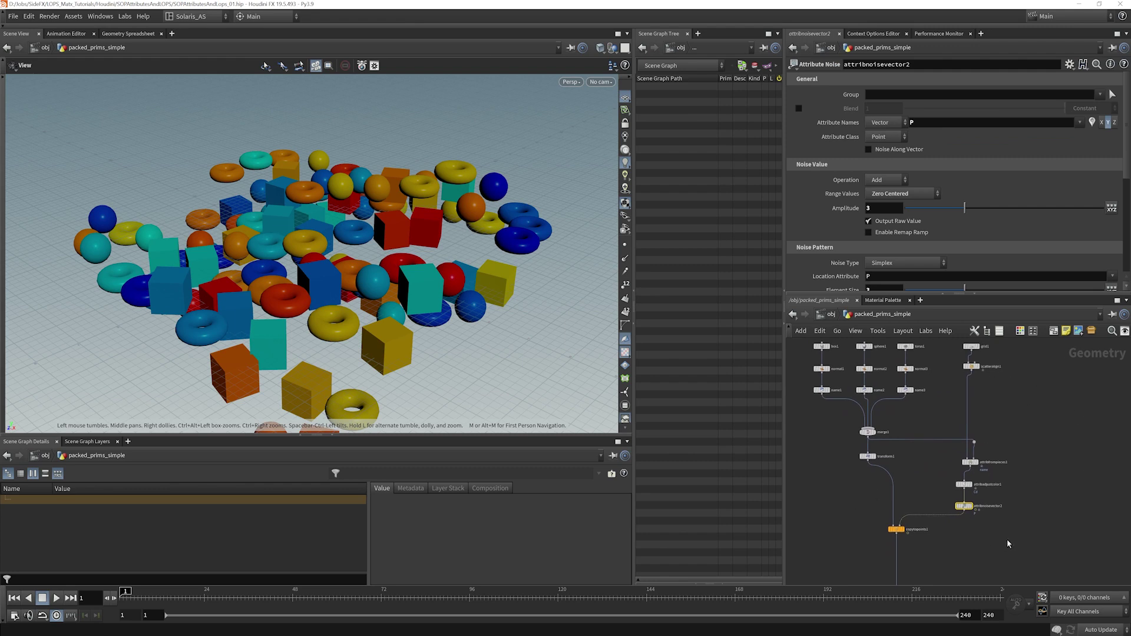
middle_drag(1007, 543, 1018, 493)
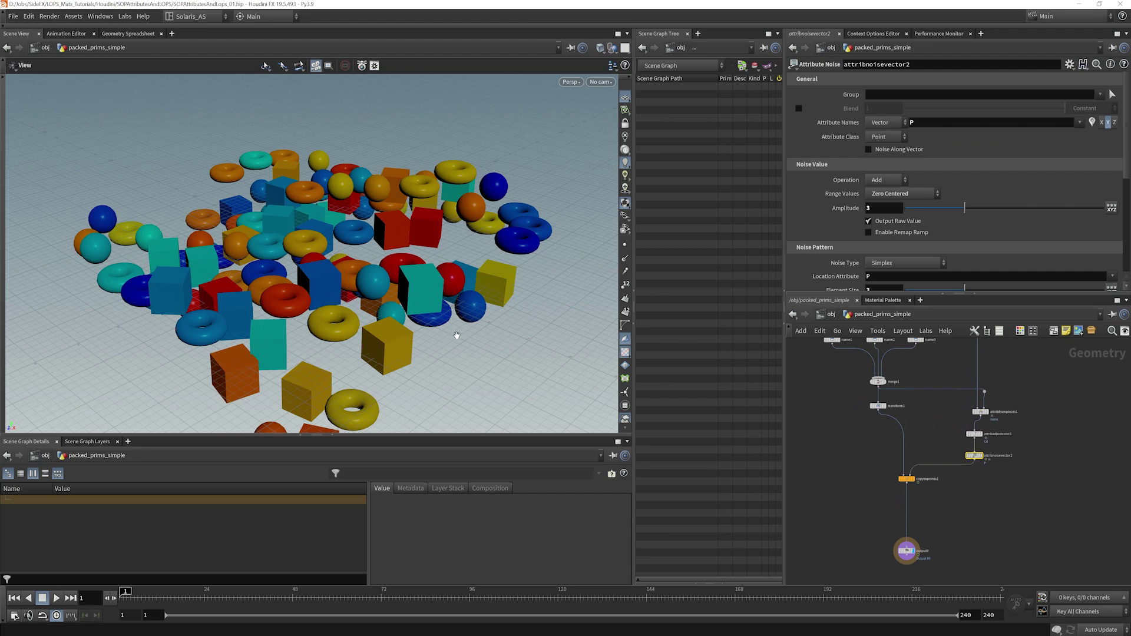
drag(126, 595, 193, 592)
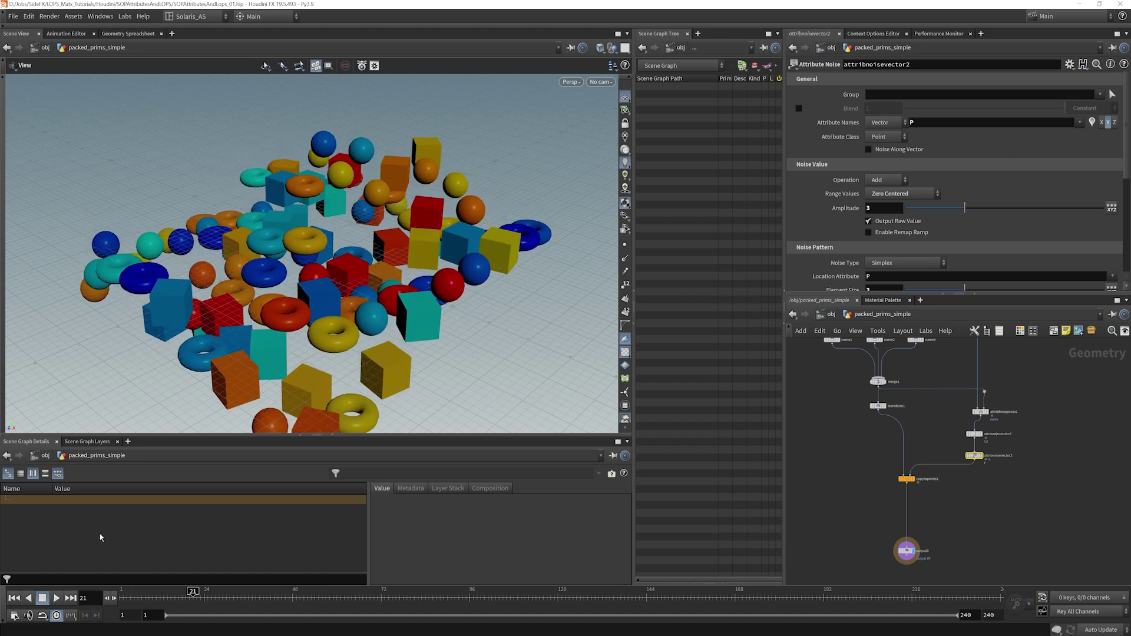
Step: Switch to the stage network and add a SOP Import node
click(827, 314)
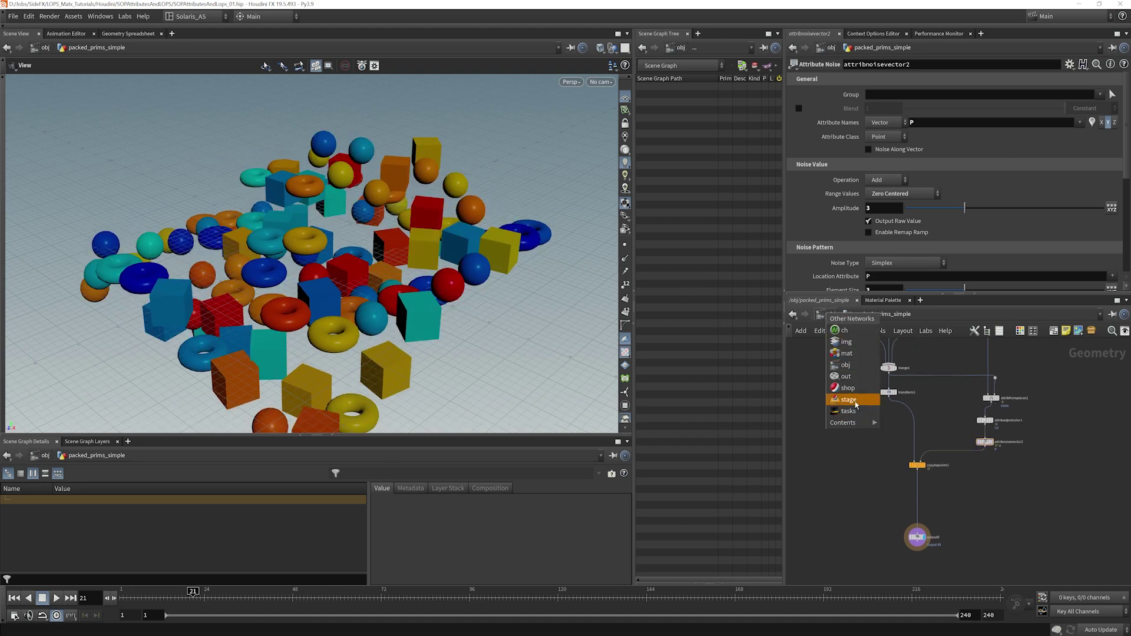
click(848, 399)
key(Tab)
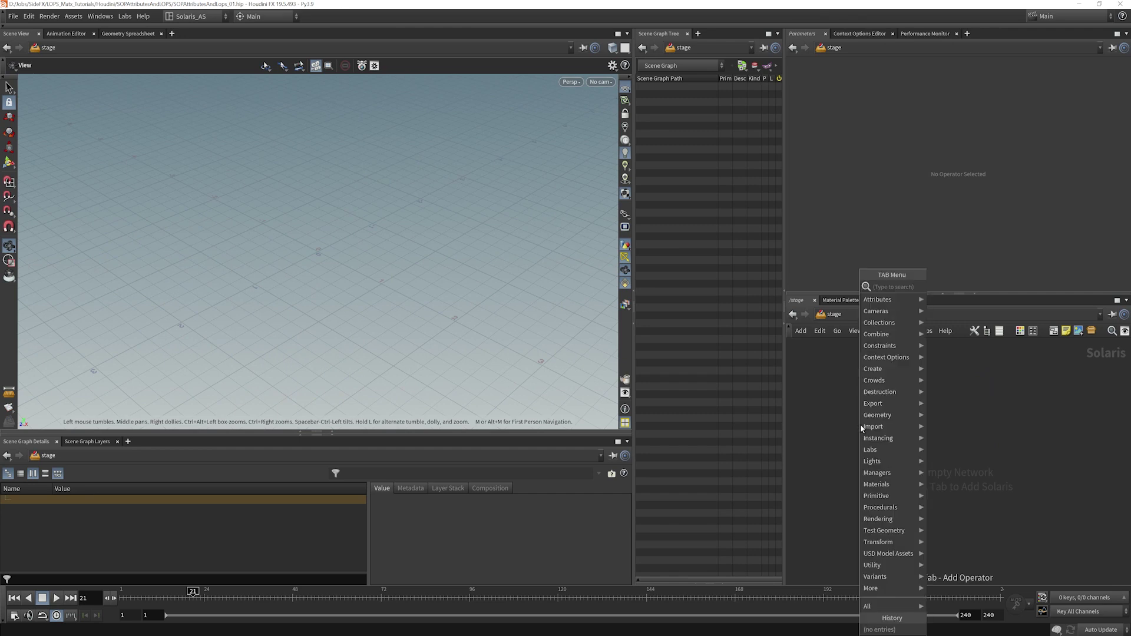
text(sopim)
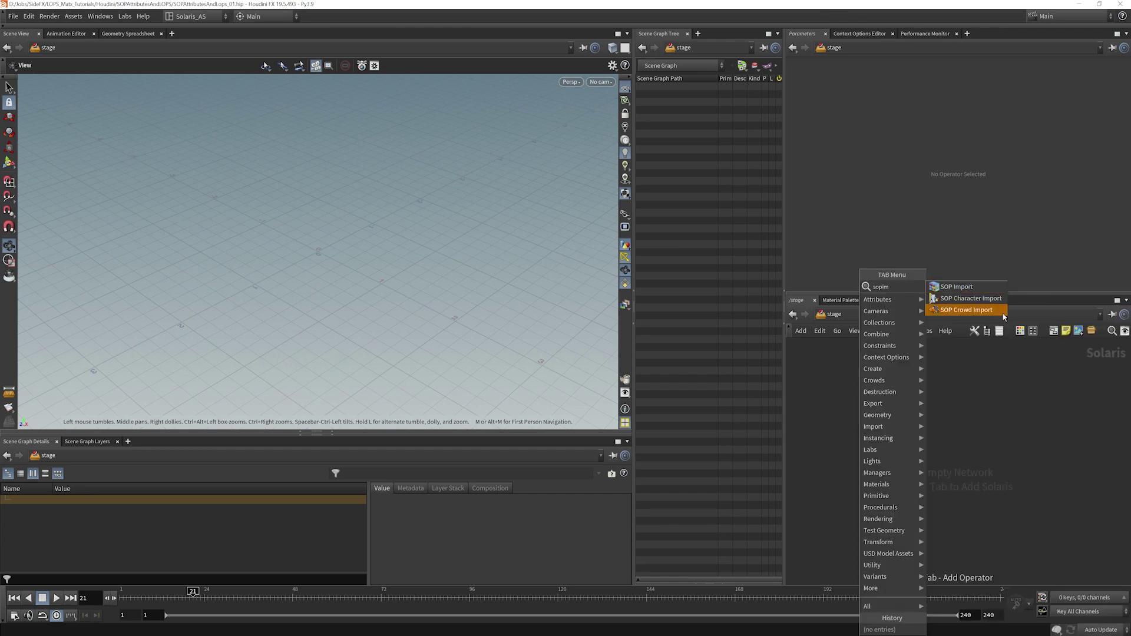
click(960, 287)
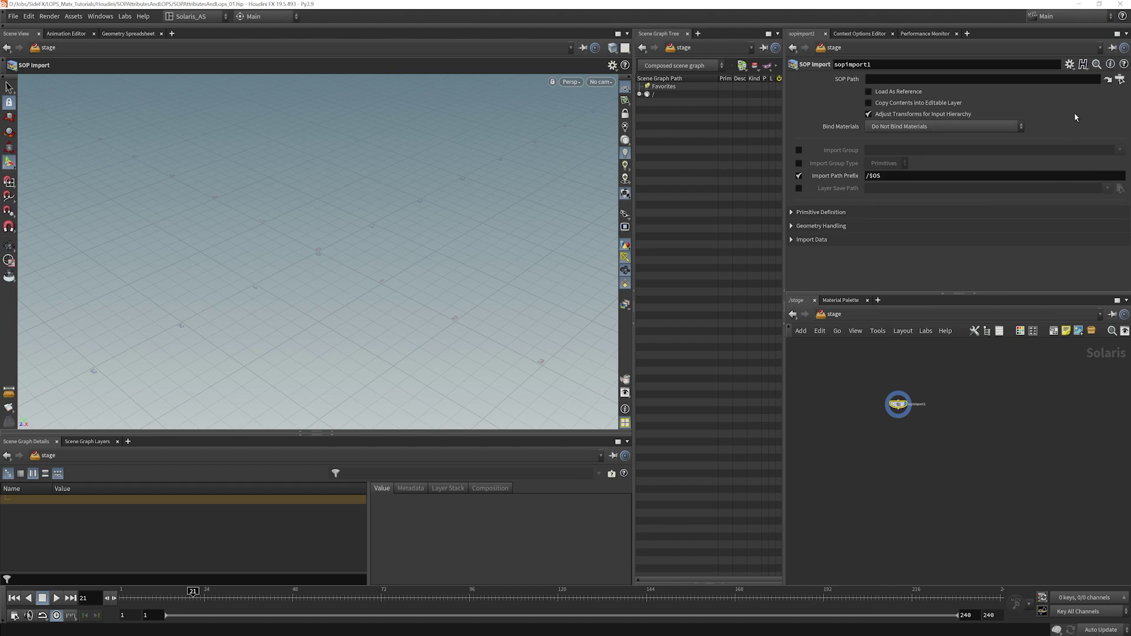
Step: Set the SOP Import's SOP Path to /obj/packed_prims_simple and frame the imported shapes in the viewport
click(1119, 79)
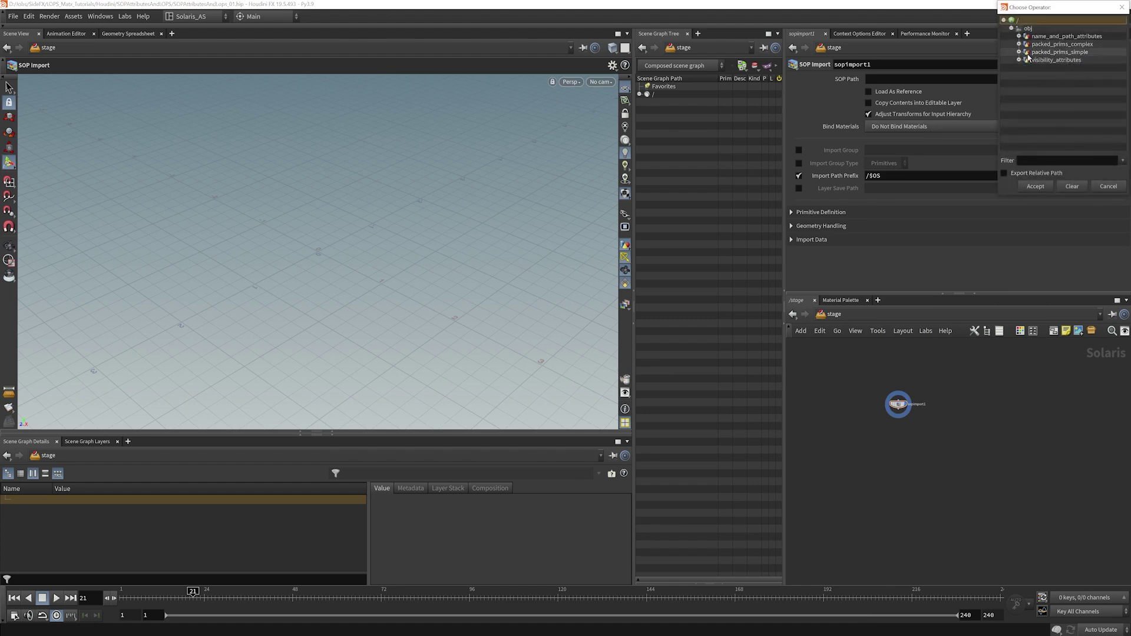
click(1063, 52)
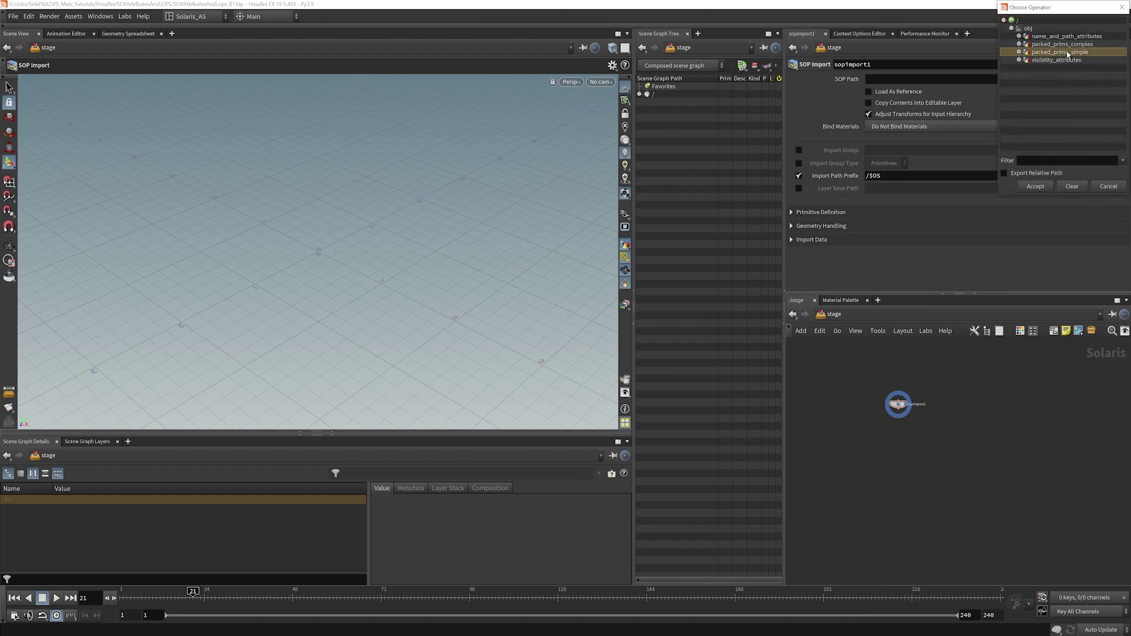
click(1037, 187)
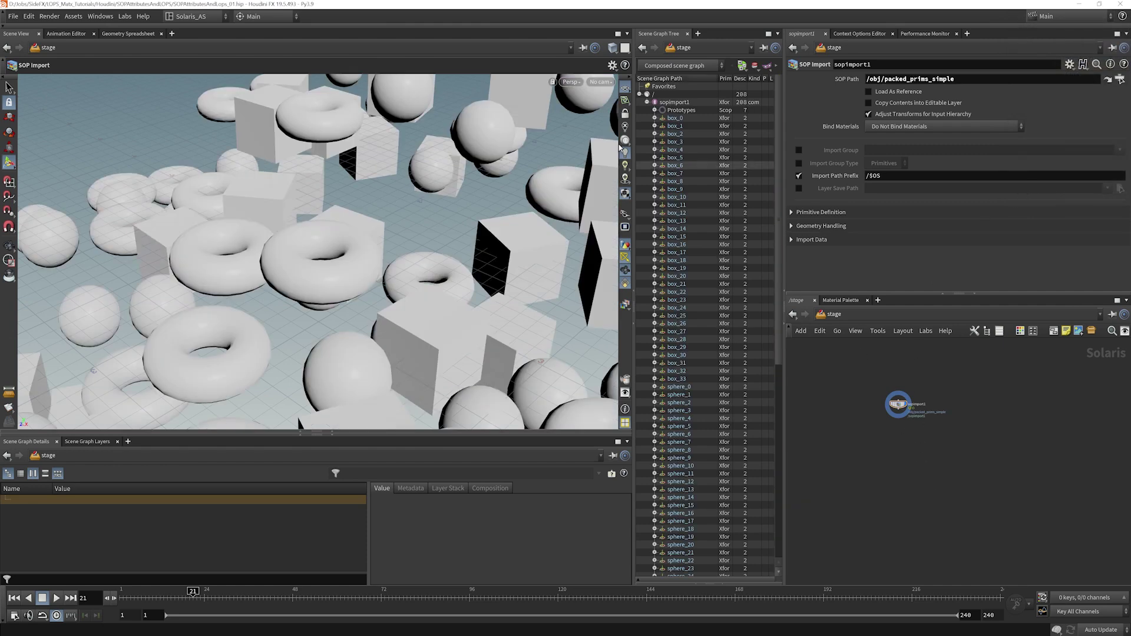
key(Escape)
key(h)
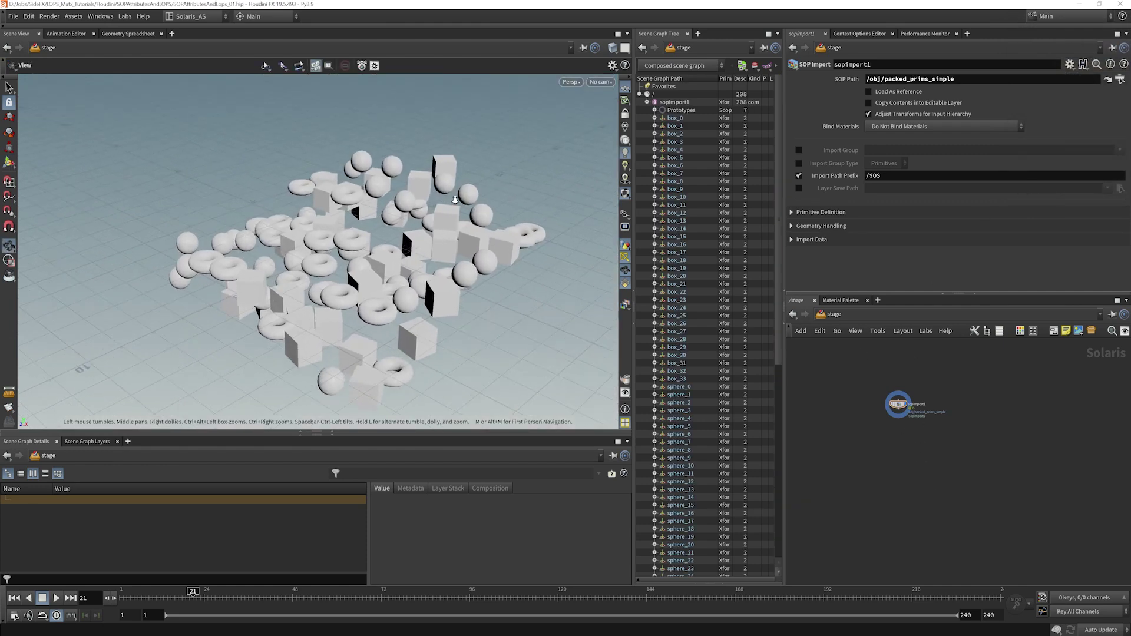
scroll(454, 200, up, 3)
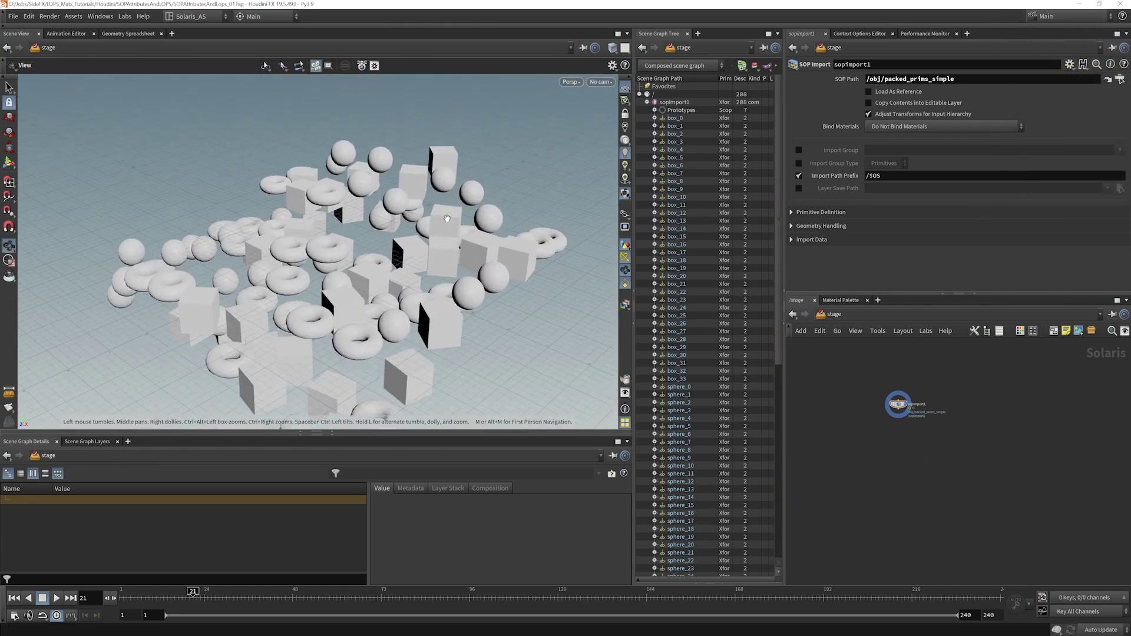
middle_drag(454, 200, 441, 170)
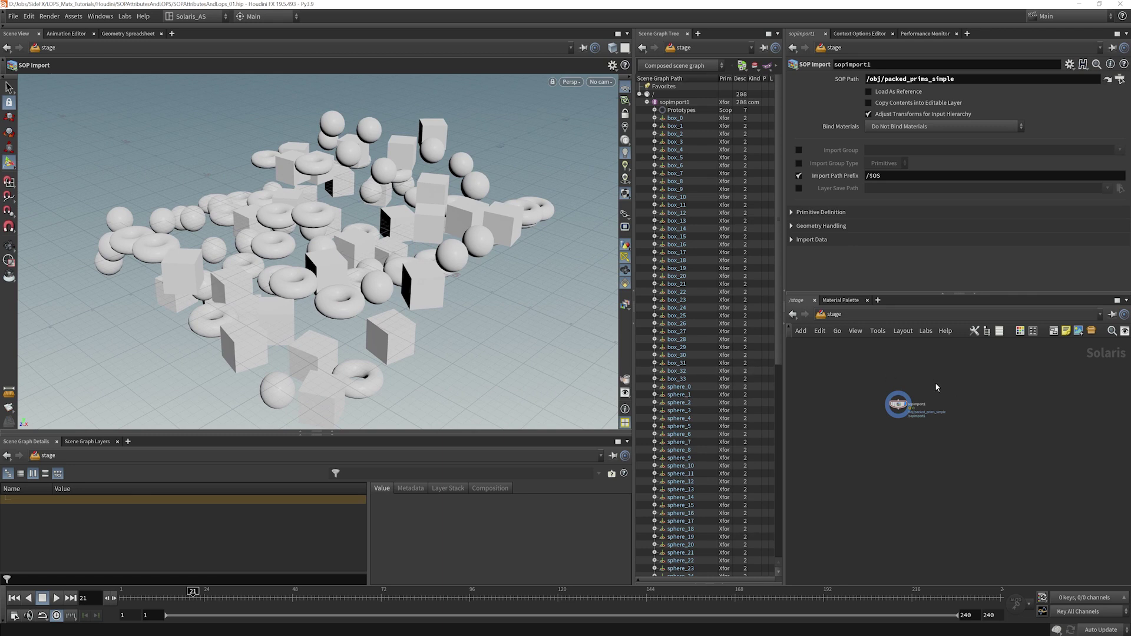
Step: Examine the box, sphere and torus primitives under Prototypes in the scene graph, then collapse the group
click(678, 112)
click(654, 110)
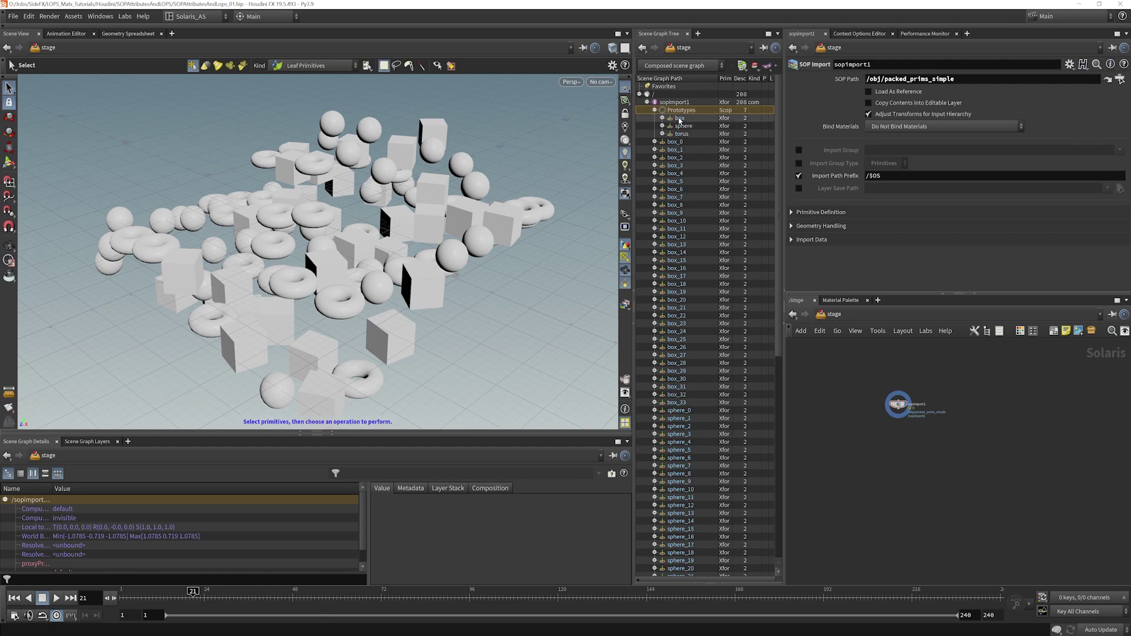
click(679, 119)
click(682, 126)
click(686, 134)
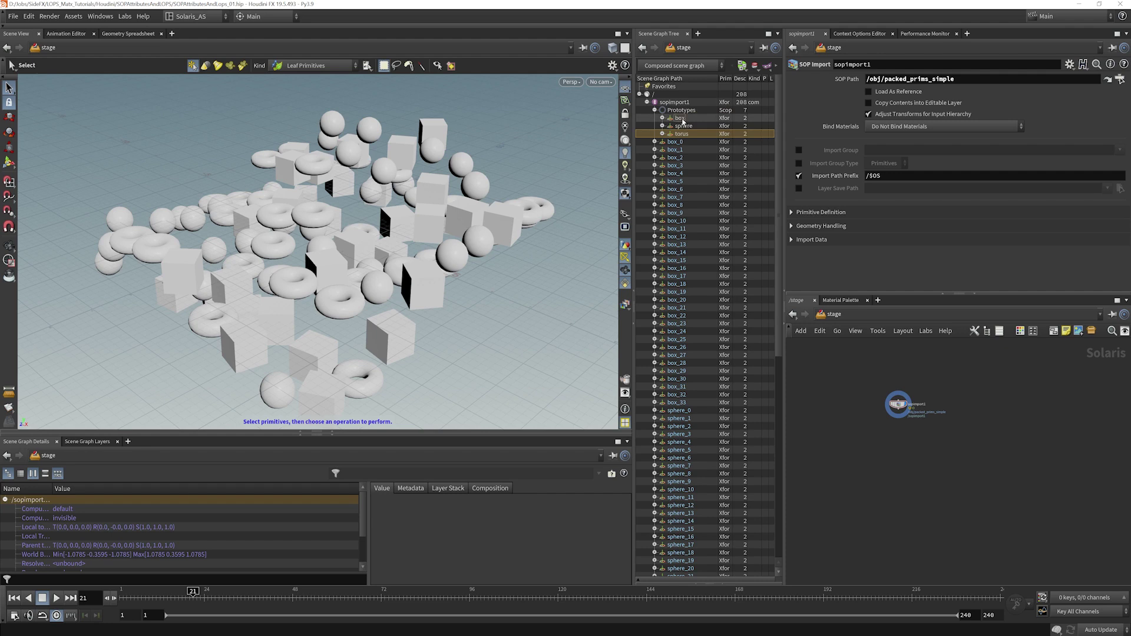
click(679, 118)
click(682, 126)
click(685, 135)
key(Up)
key(Up)
key(Up)
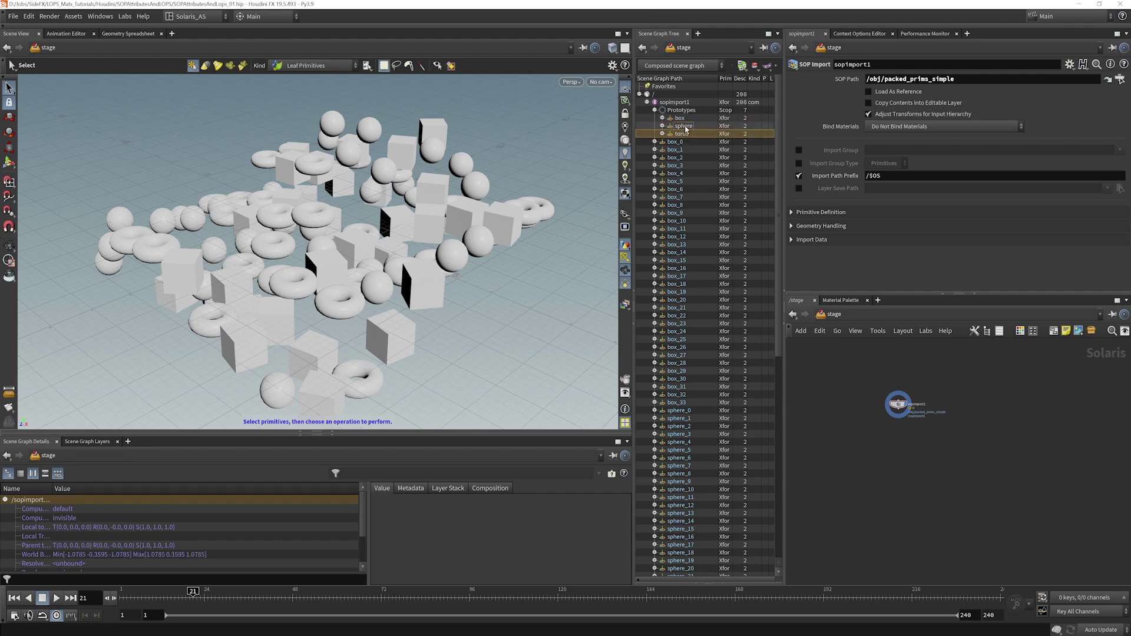
key(Left)
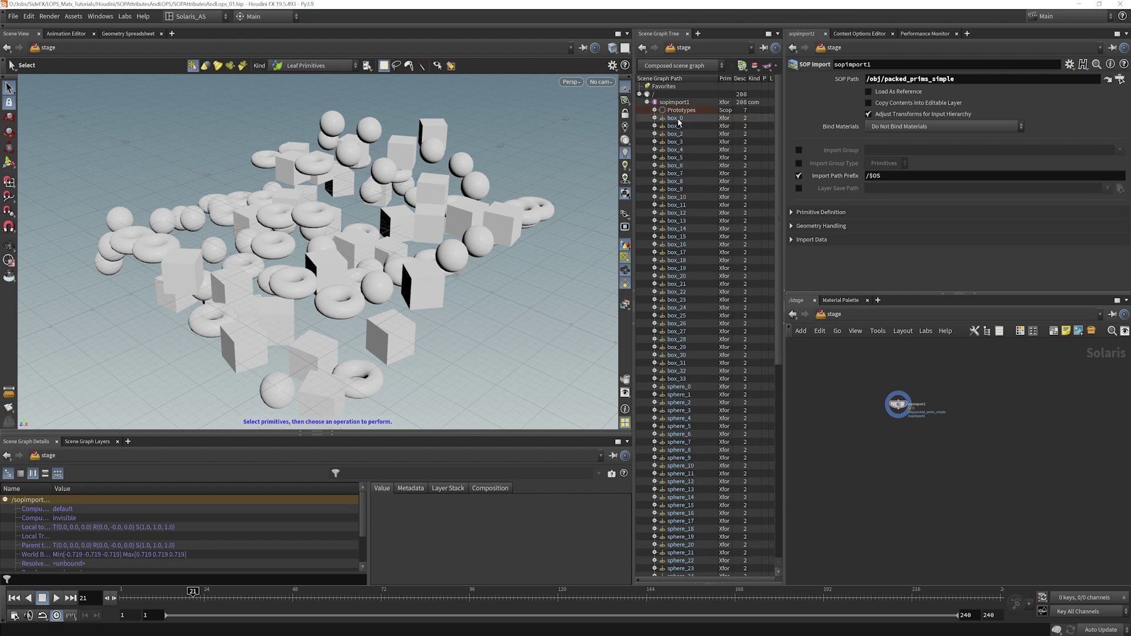
Step: Compare the contents of the box_0 instance with those of the box prototype in the scene graph
click(654, 118)
key(Left)
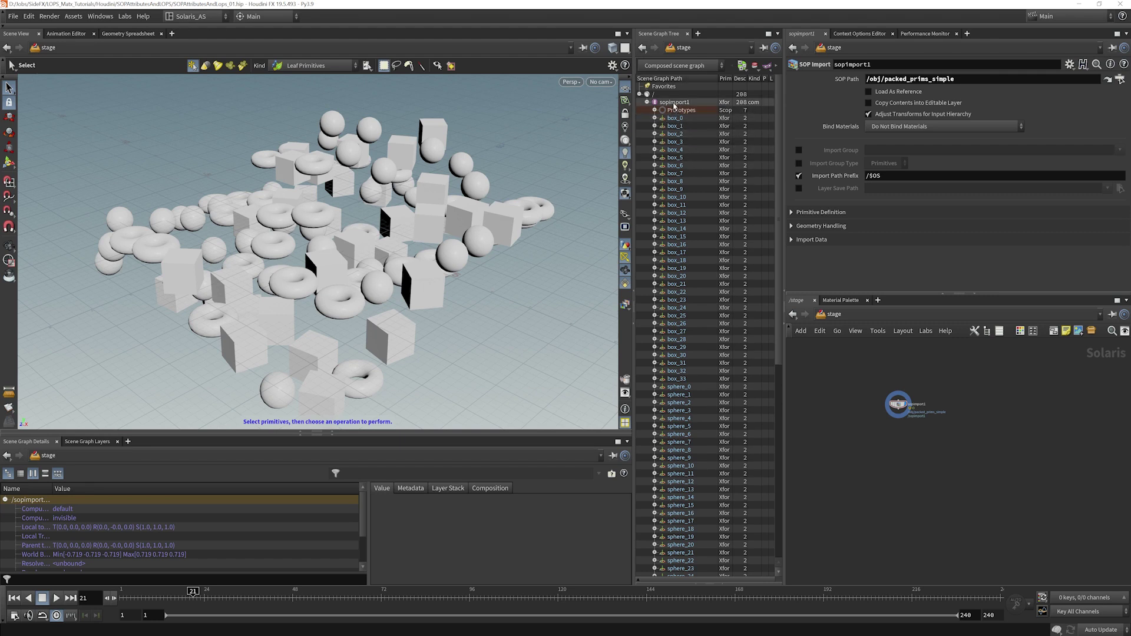
click(680, 112)
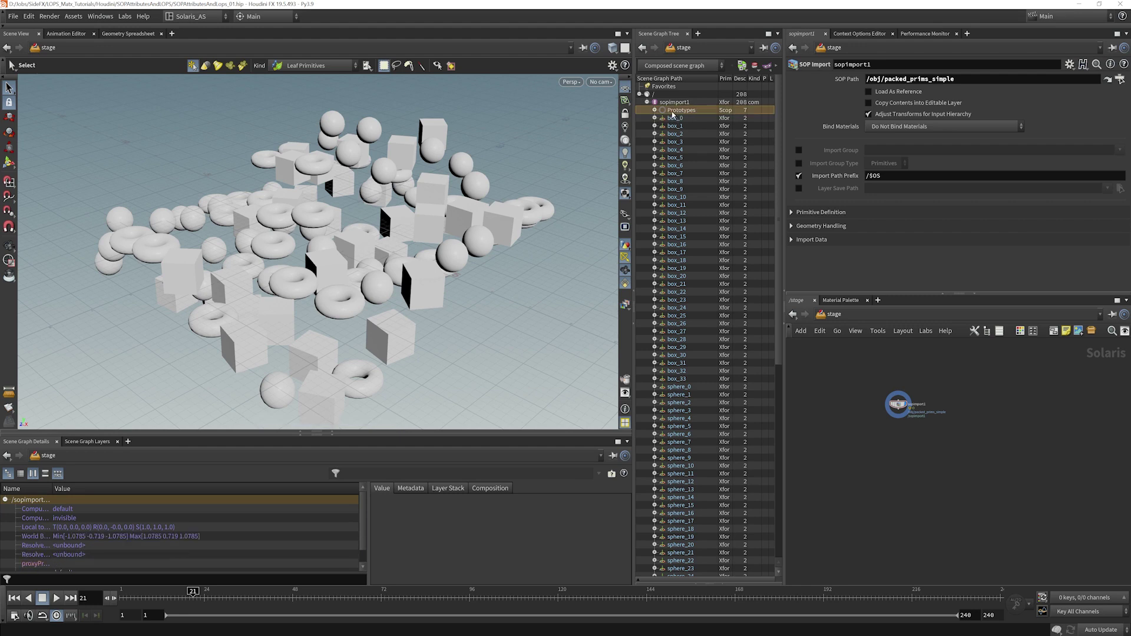
double_click(667, 119)
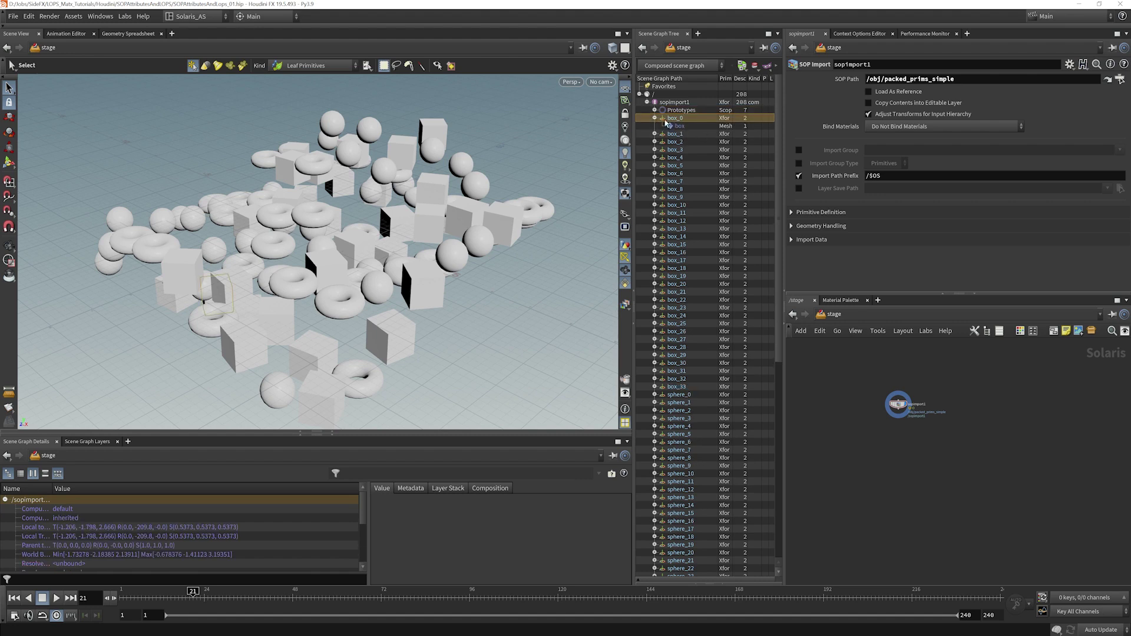
click(654, 119)
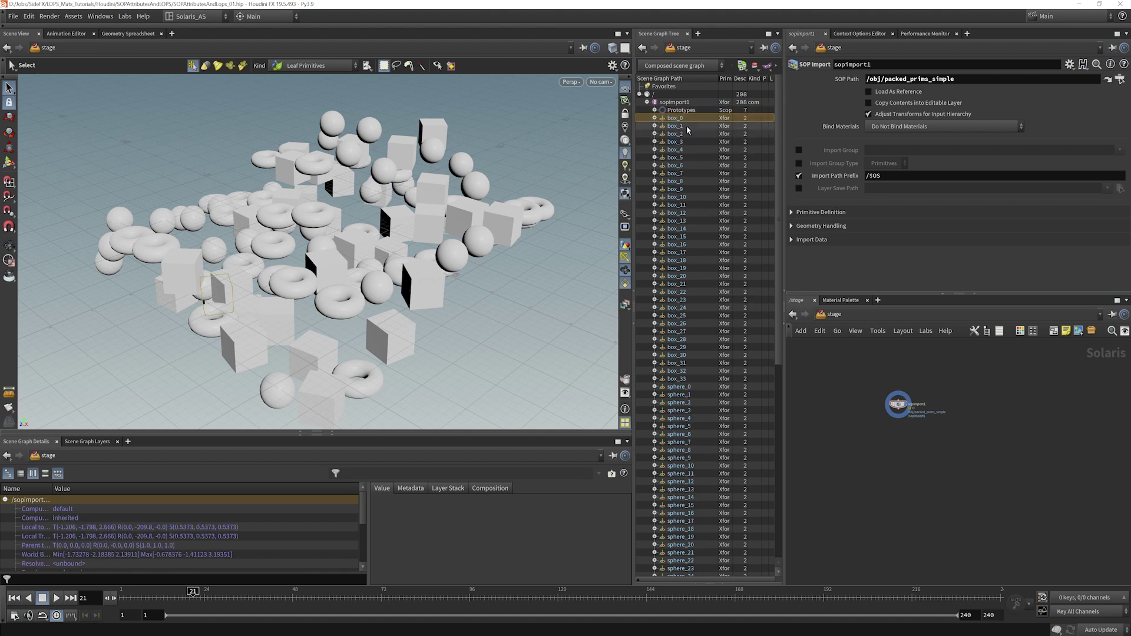
click(655, 111)
double_click(679, 118)
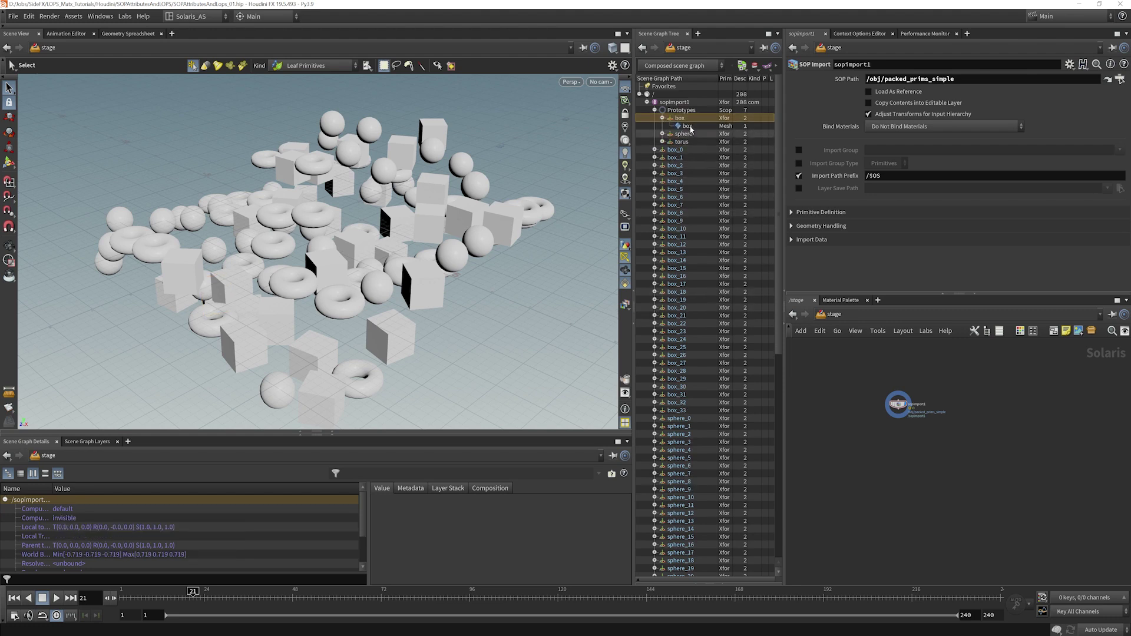
click(662, 118)
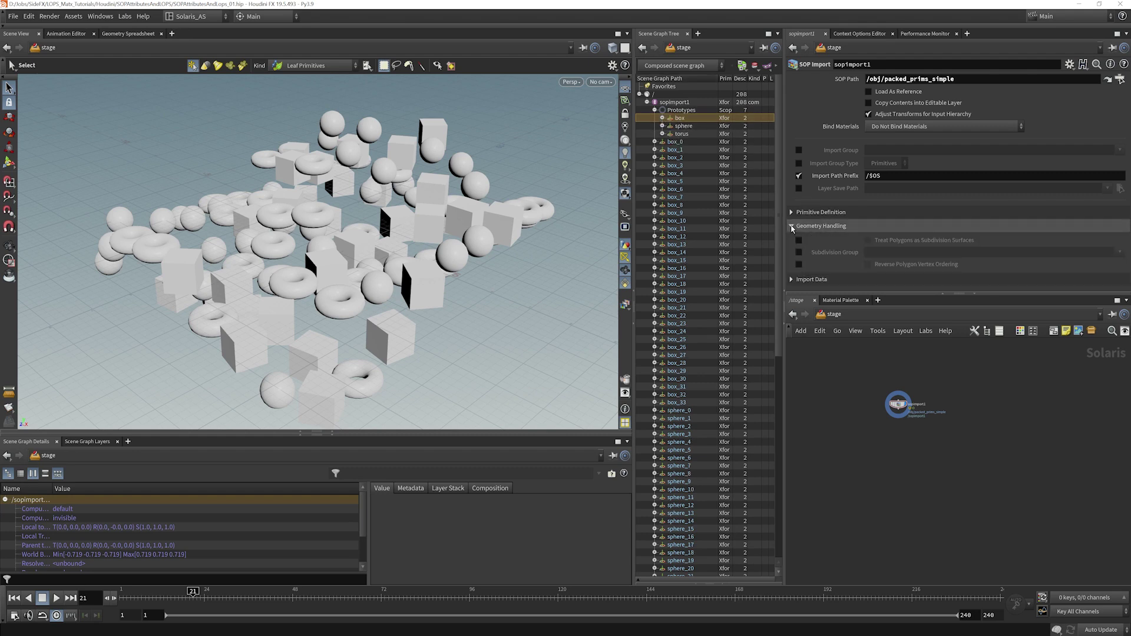
Step: Enable the Packed Primitives option in the SOP Import's primitive definition and set it to Unpack
click(792, 213)
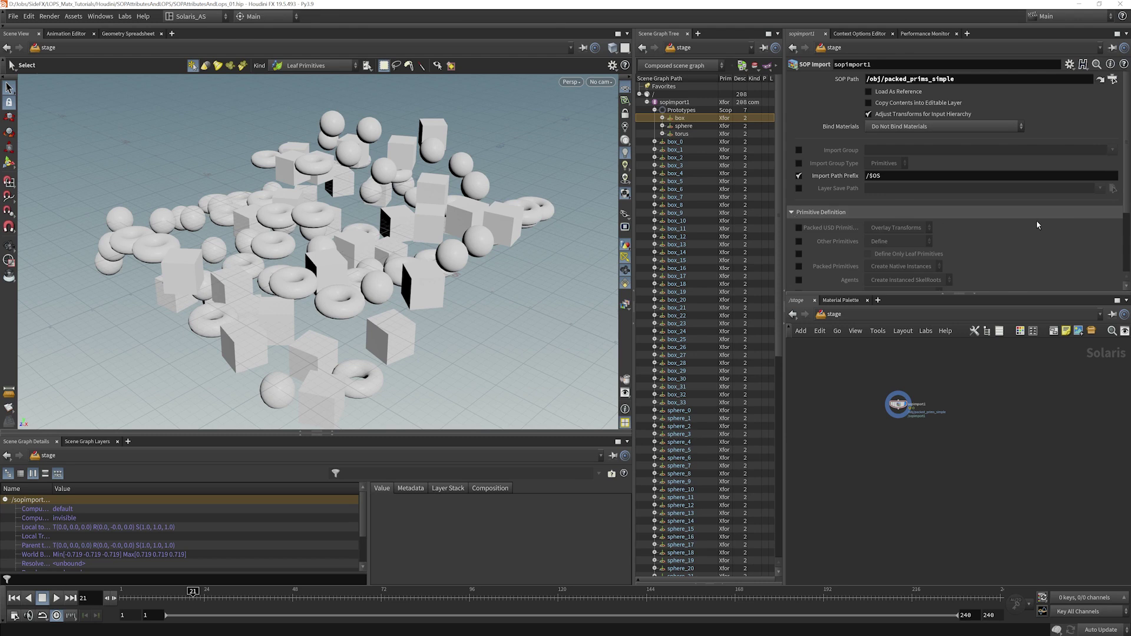
scroll(1016, 203, down, 3)
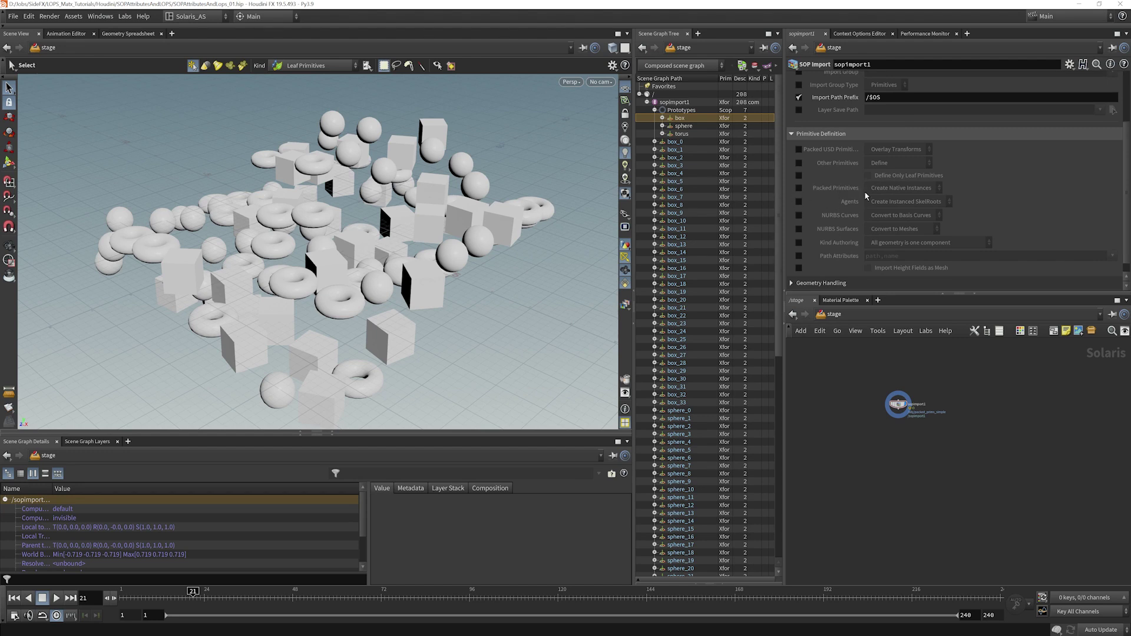
click(801, 188)
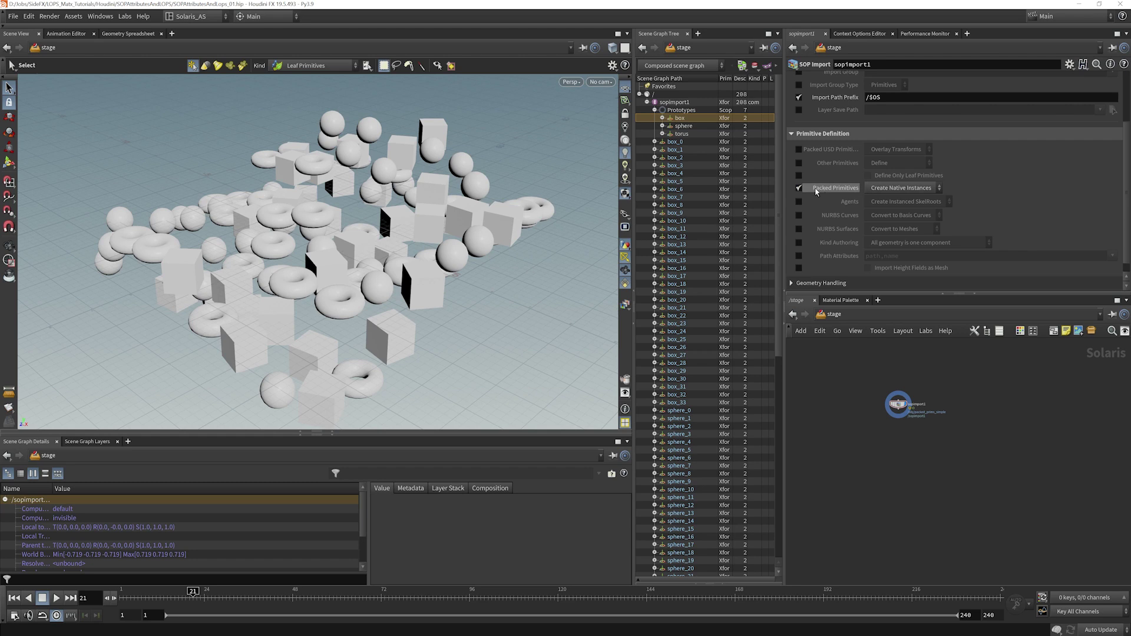
click(896, 188)
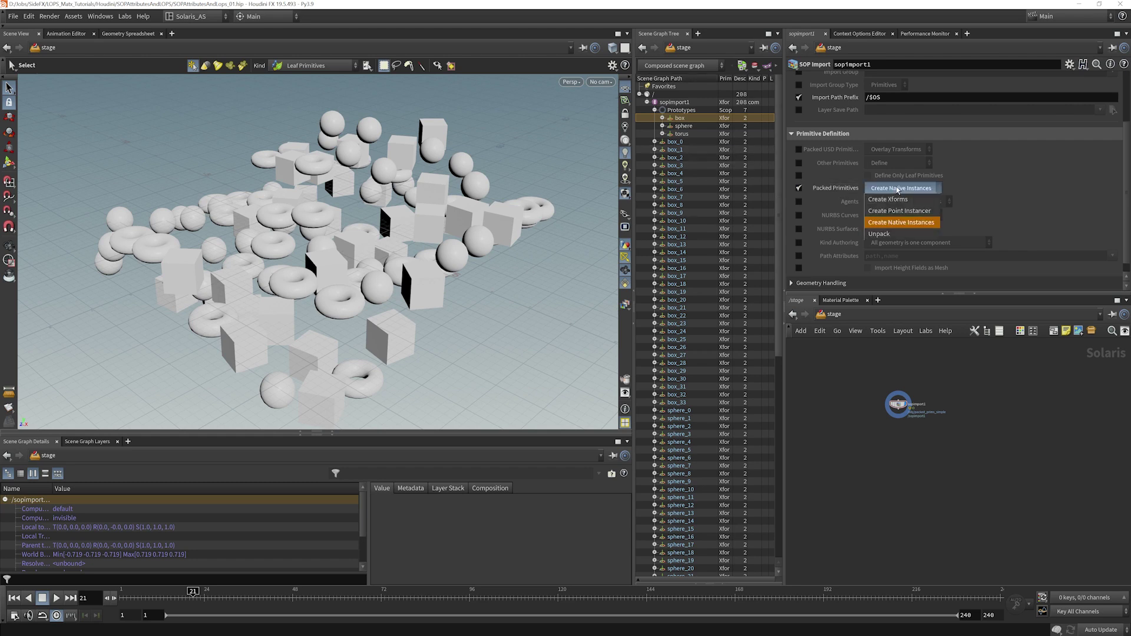
click(886, 234)
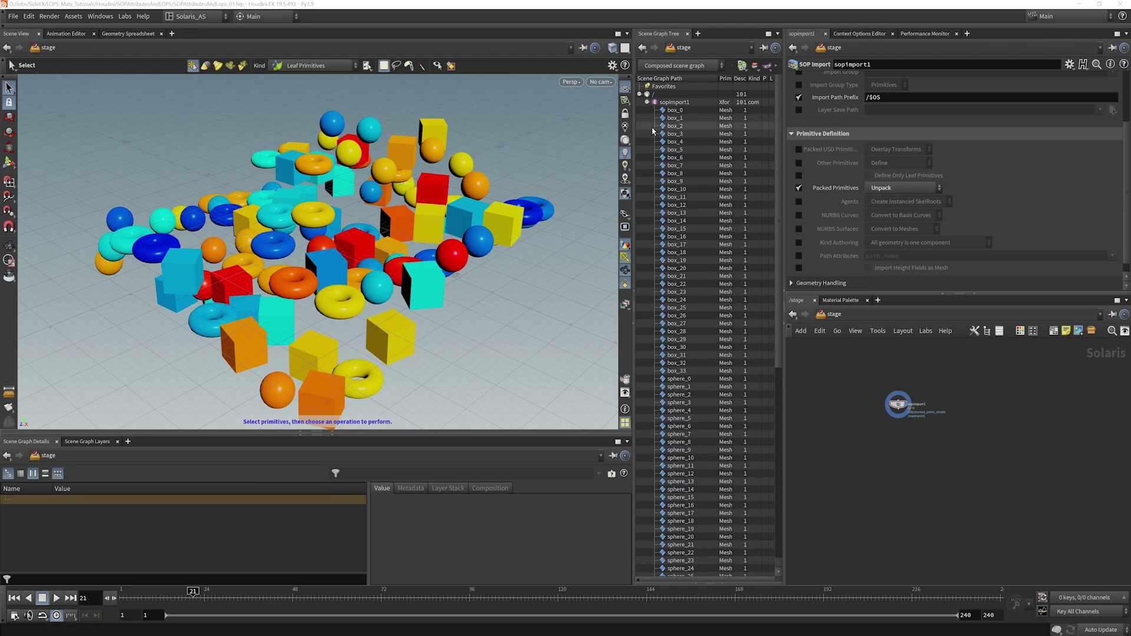
Step: Inspect individual box and sphere meshes in the scene graph and locate them in the viewport
click(676, 111)
click(674, 119)
click(670, 151)
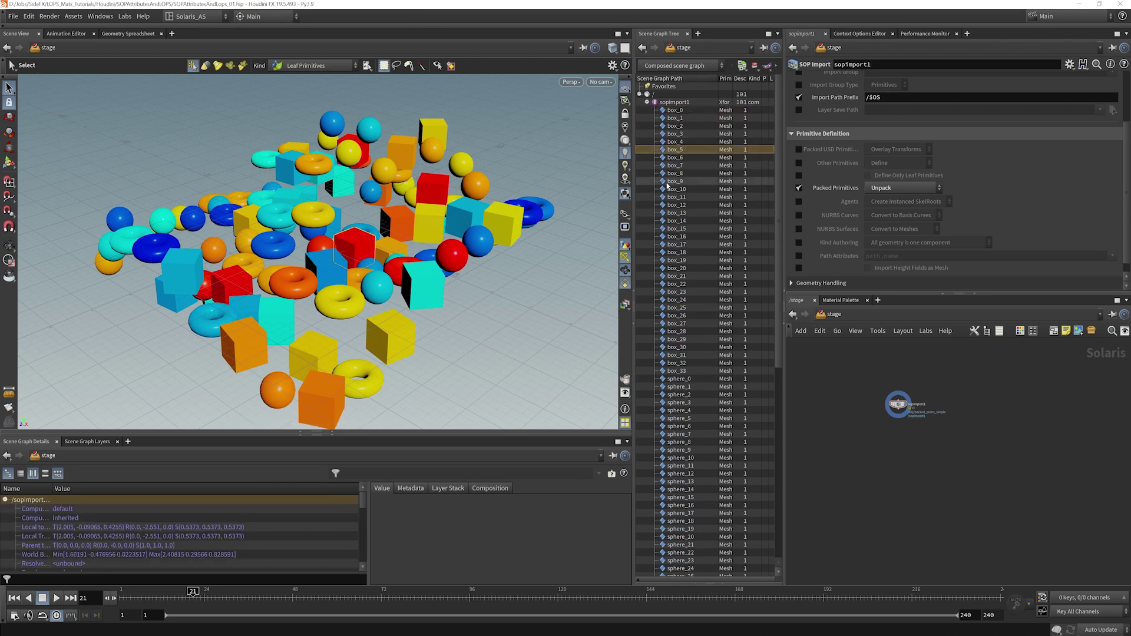
click(666, 182)
click(668, 206)
click(674, 243)
click(675, 275)
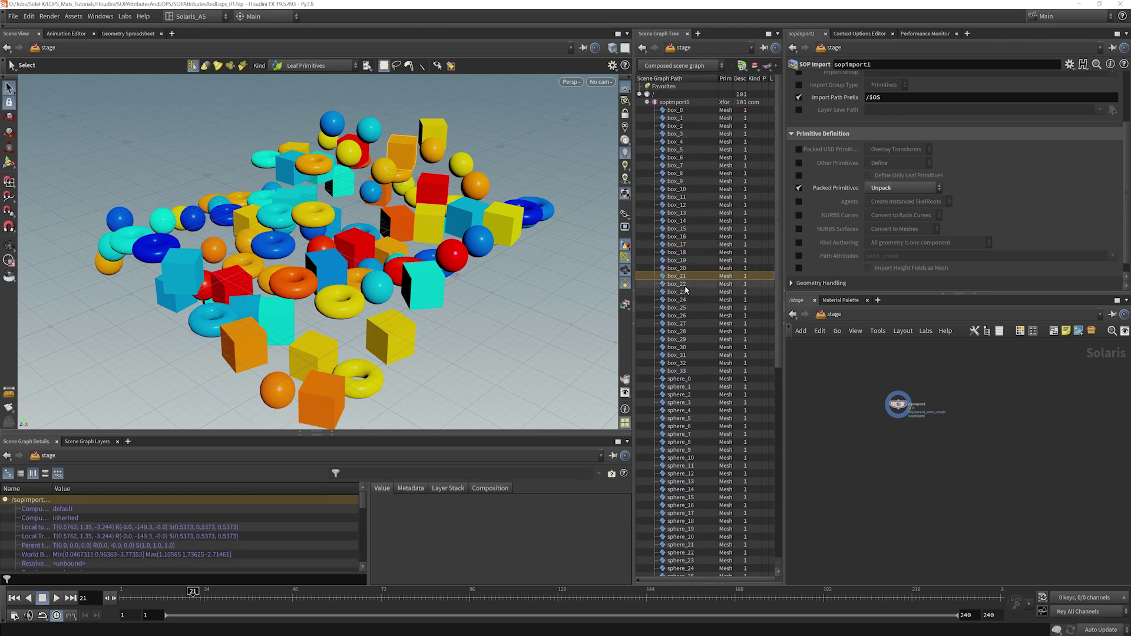
click(677, 347)
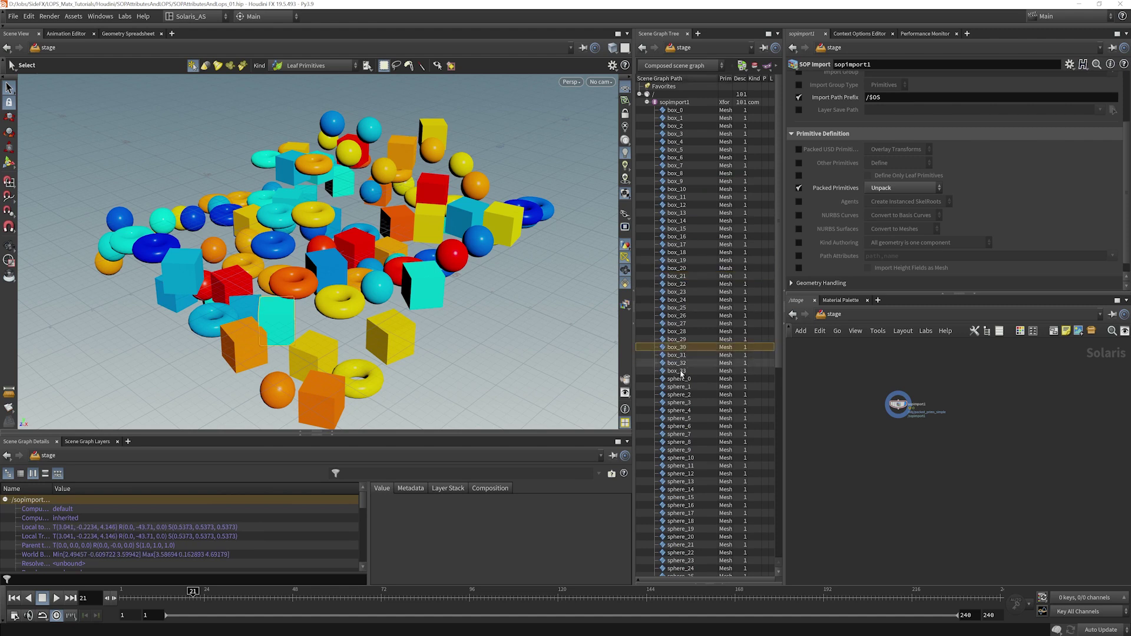
click(678, 411)
click(677, 442)
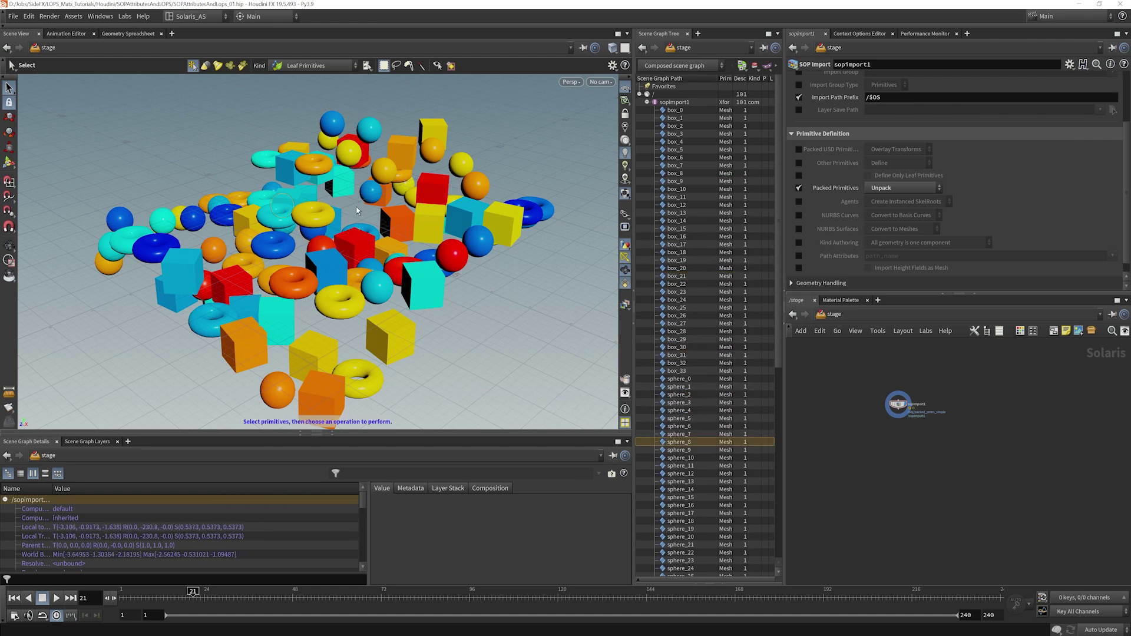
click(678, 457)
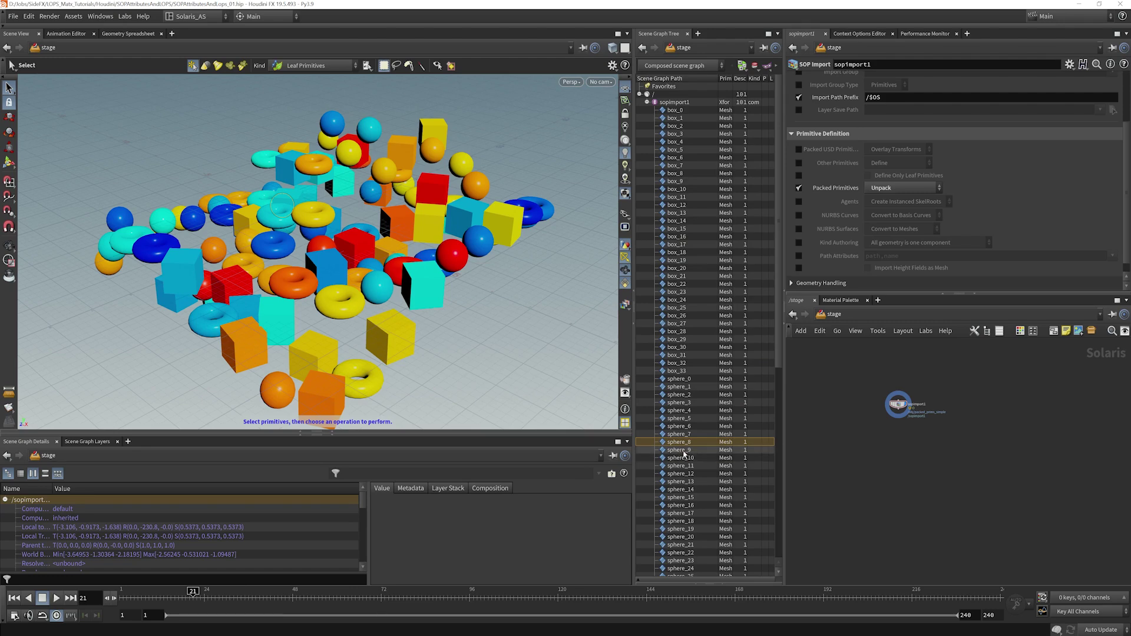
click(677, 473)
click(677, 513)
click(677, 434)
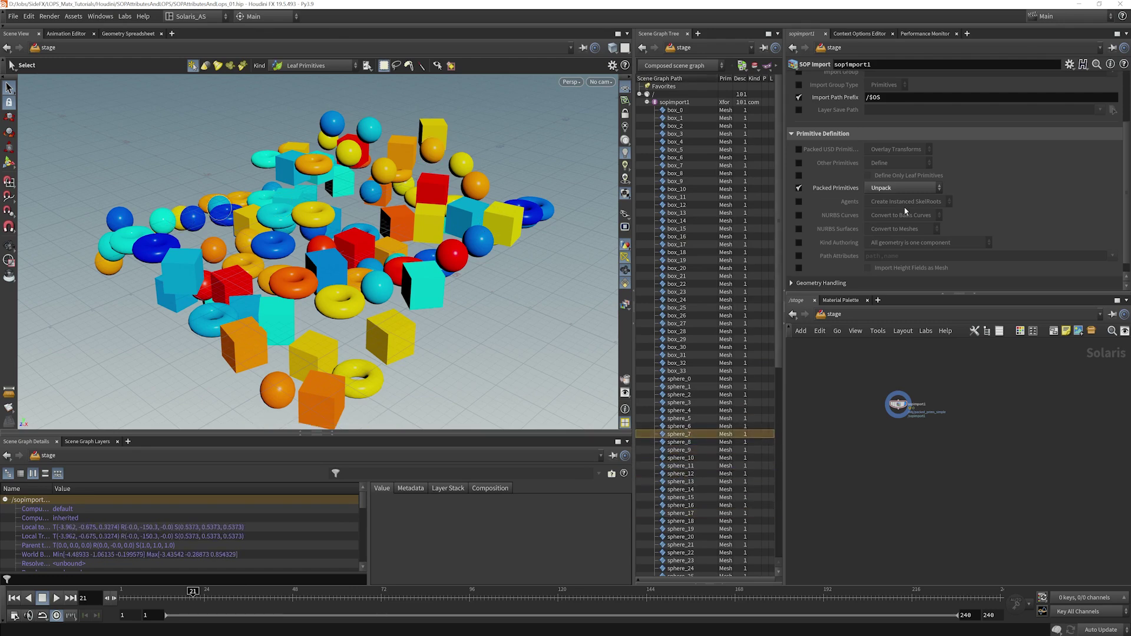
Step: Compare the Create Xforms and Create Native Instances modes for Packed Primitives, ending on Create Xforms
click(896, 187)
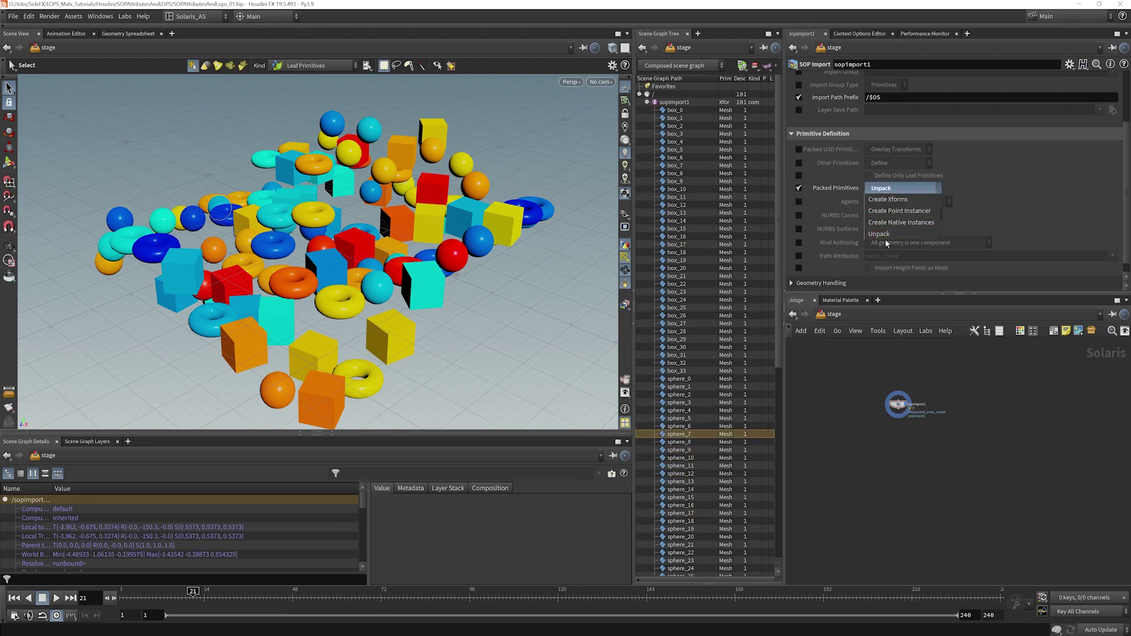
click(888, 201)
click(892, 188)
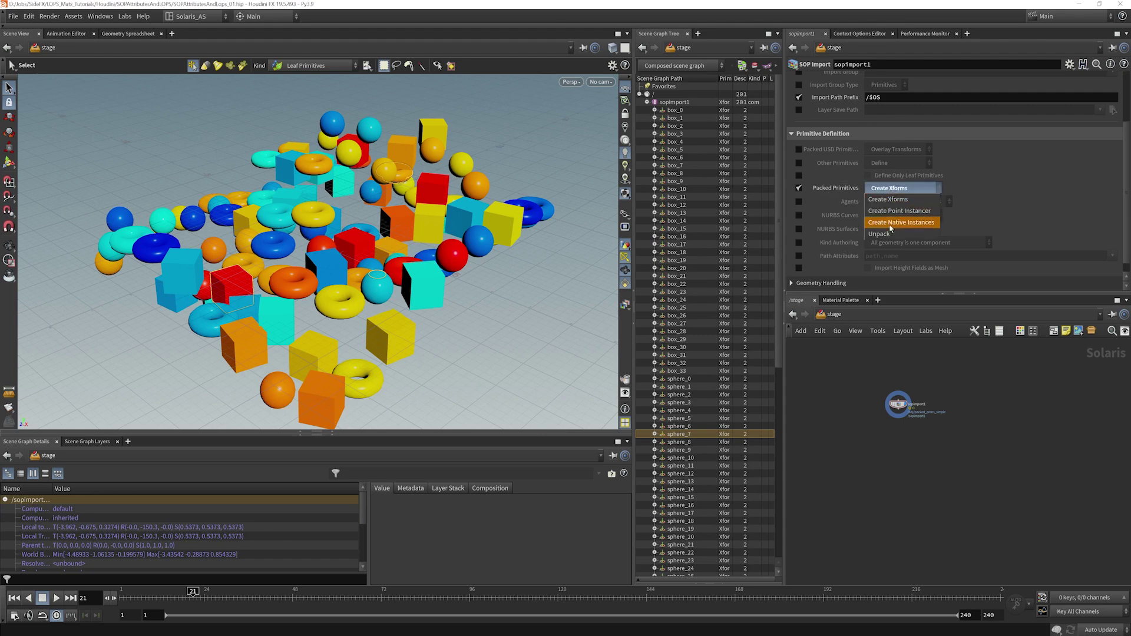
click(892, 223)
click(654, 110)
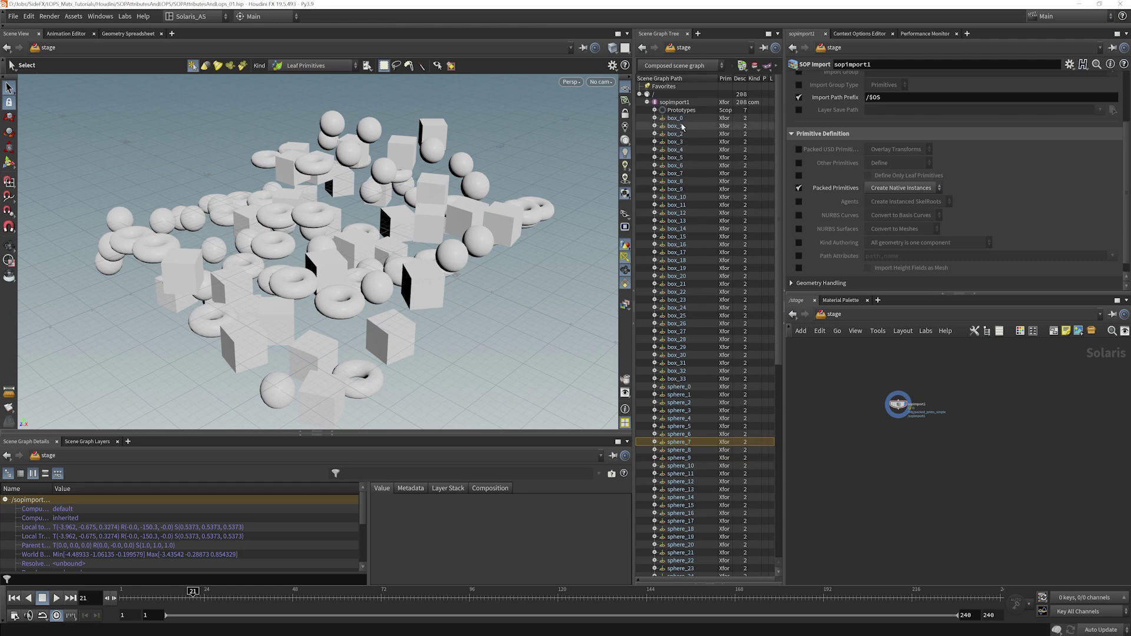
click(903, 189)
click(898, 202)
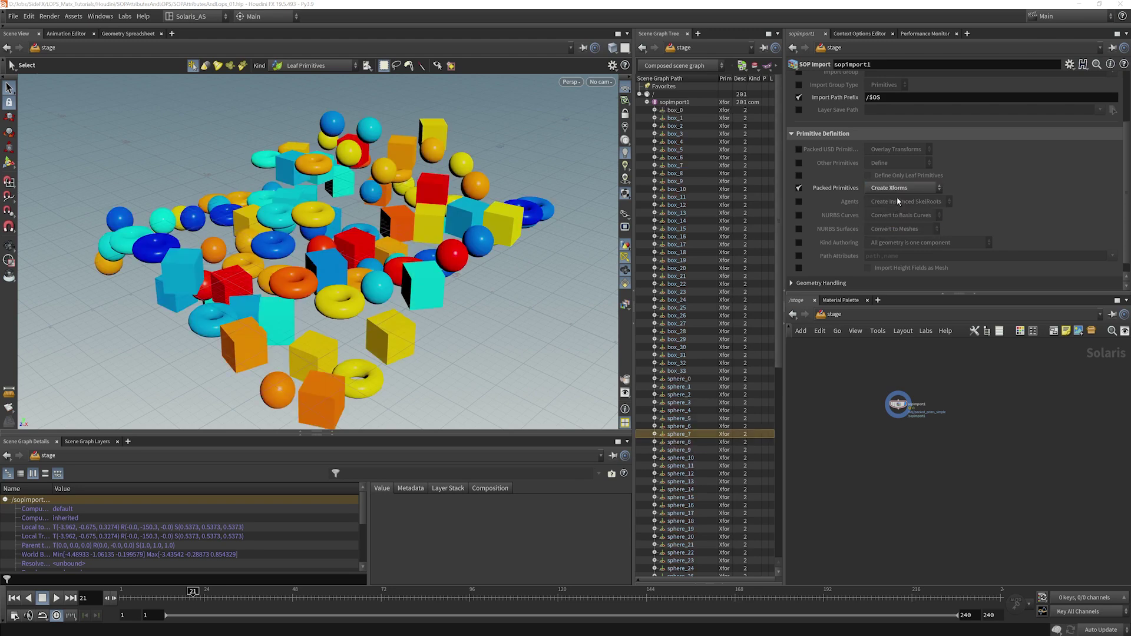
Step: Inspect the box transforms from box_0 to box_12 in the scene graph, including the mesh inside box_12
click(677, 111)
click(676, 120)
click(676, 127)
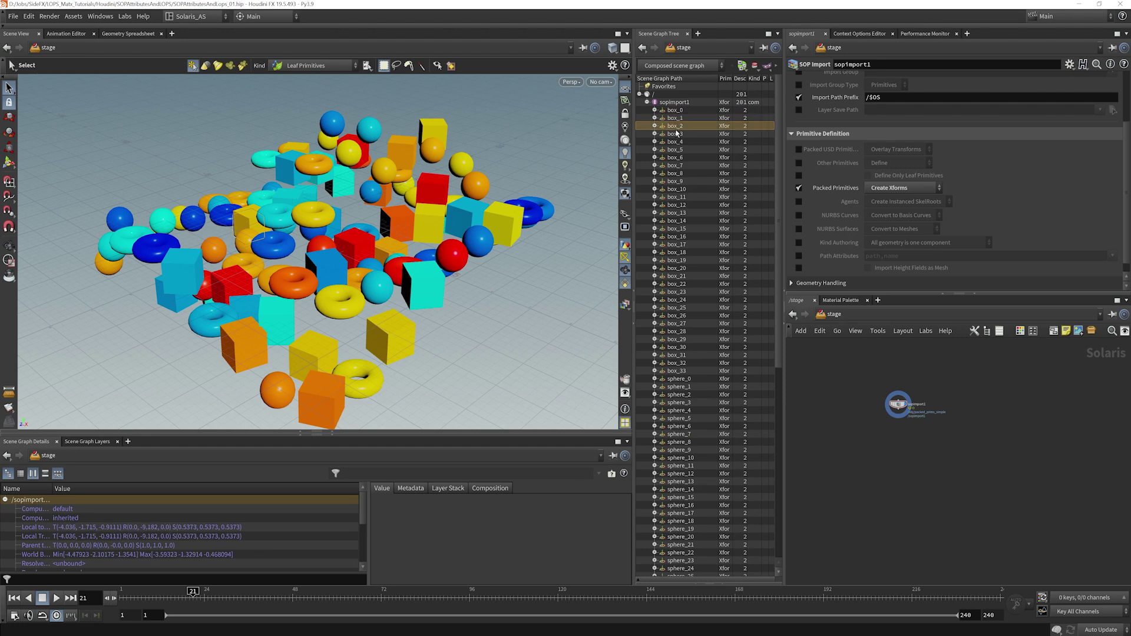
click(675, 134)
click(675, 142)
click(675, 150)
click(675, 158)
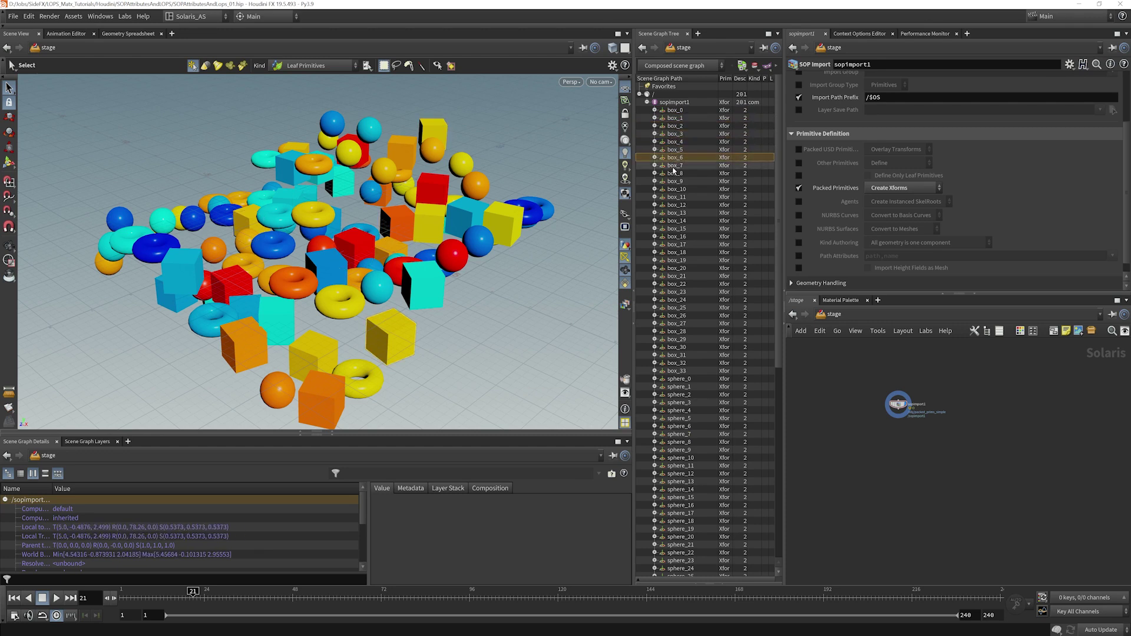
click(674, 166)
click(675, 174)
click(676, 182)
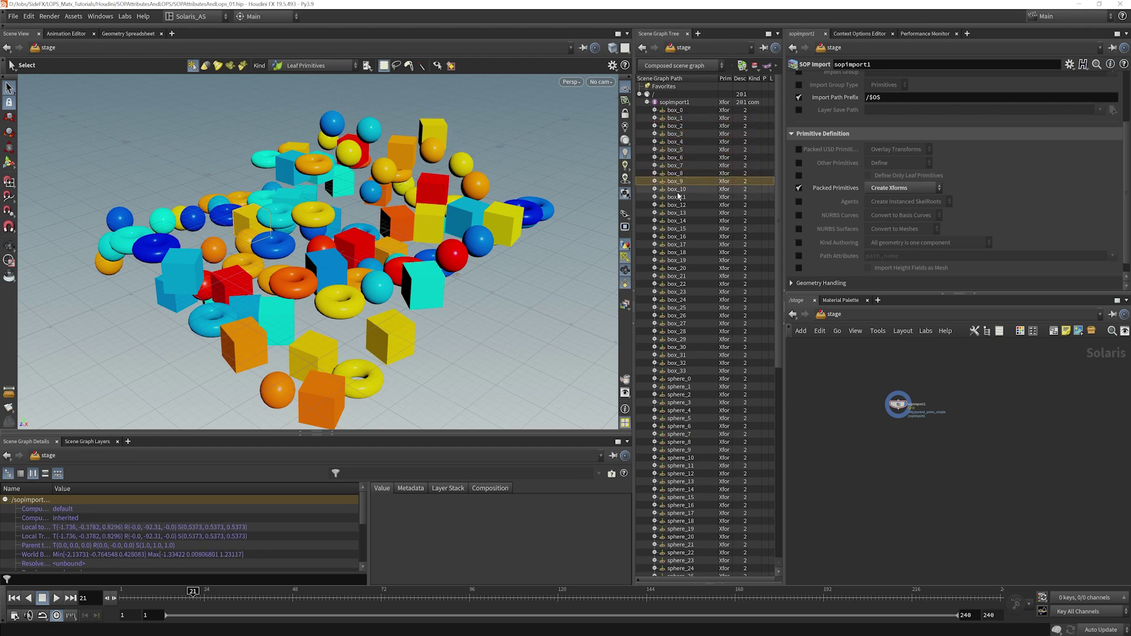
click(677, 190)
click(674, 205)
click(654, 205)
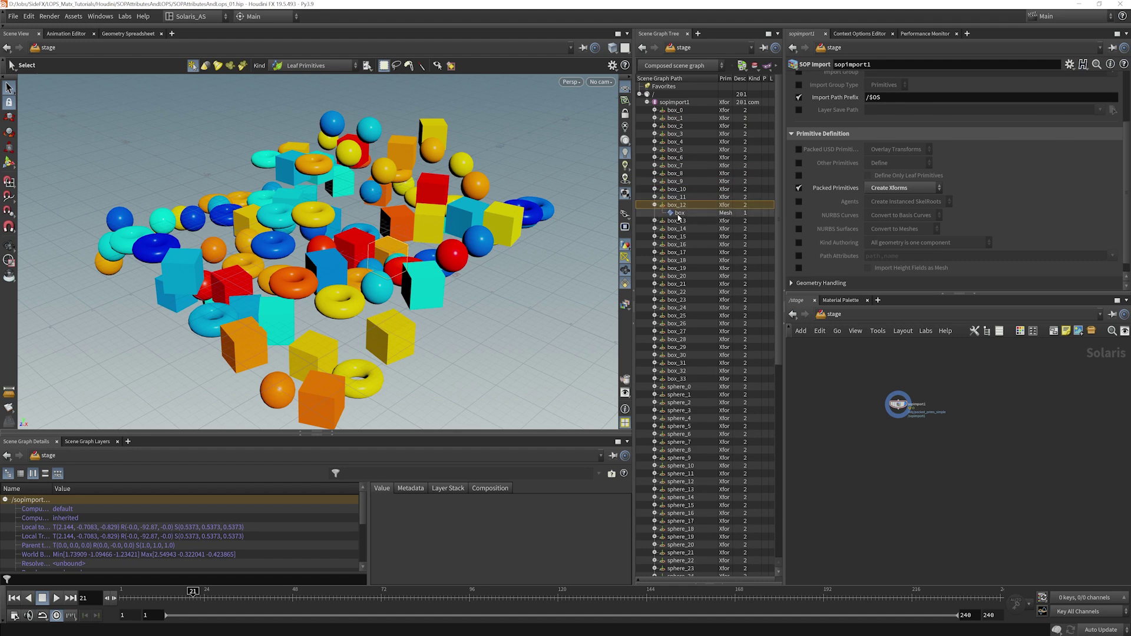
click(674, 213)
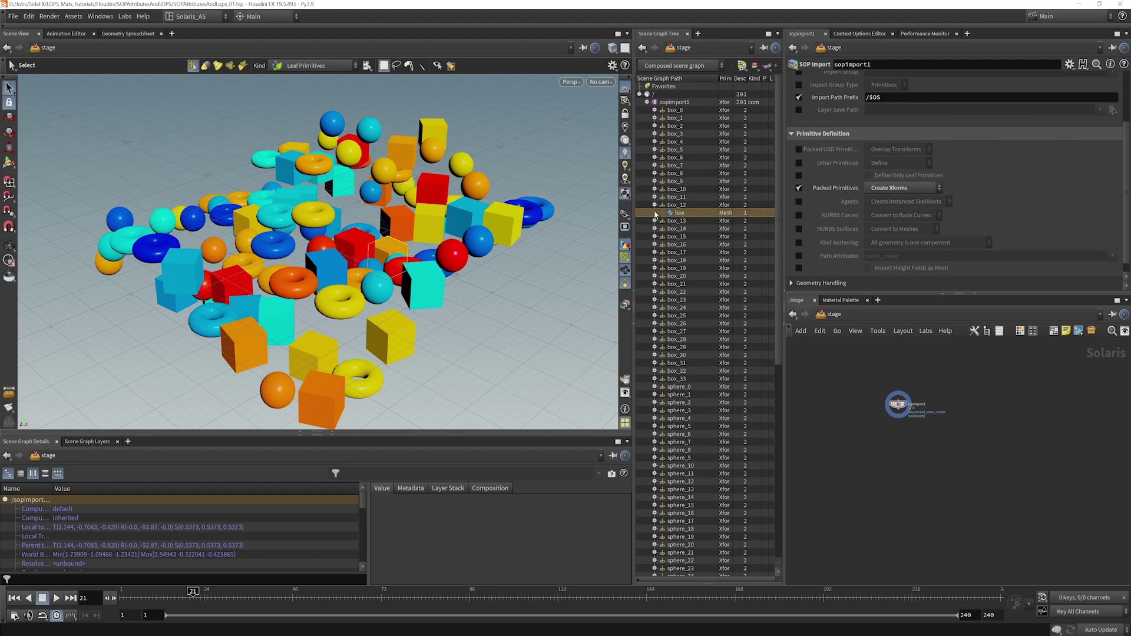
click(654, 205)
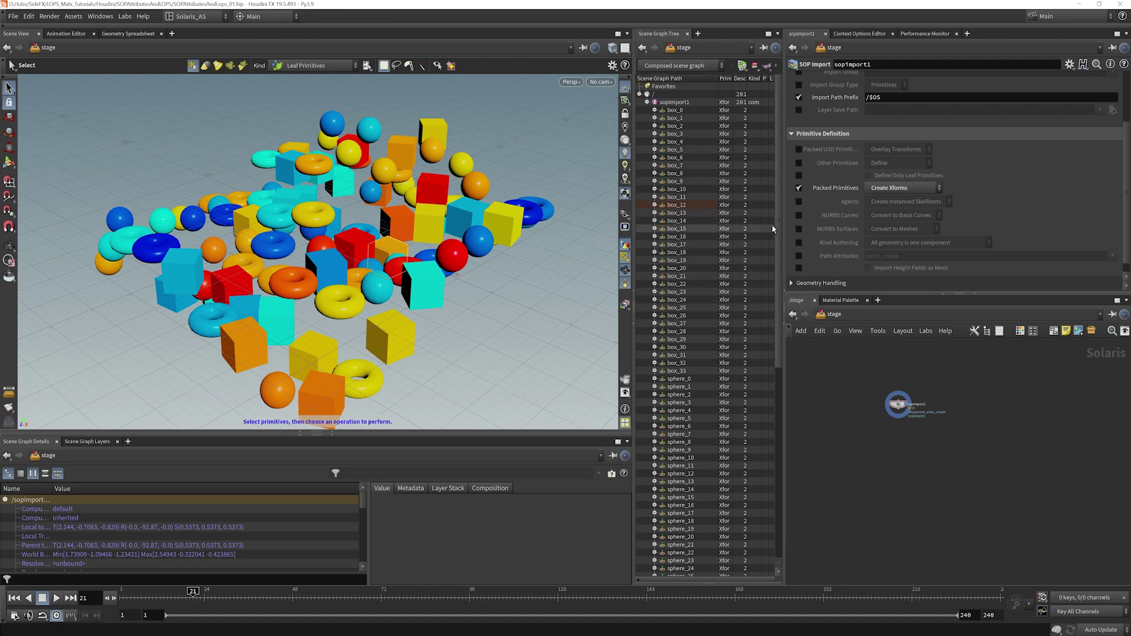
scroll(776, 249, down, 1)
scroll(777, 249, up, 2)
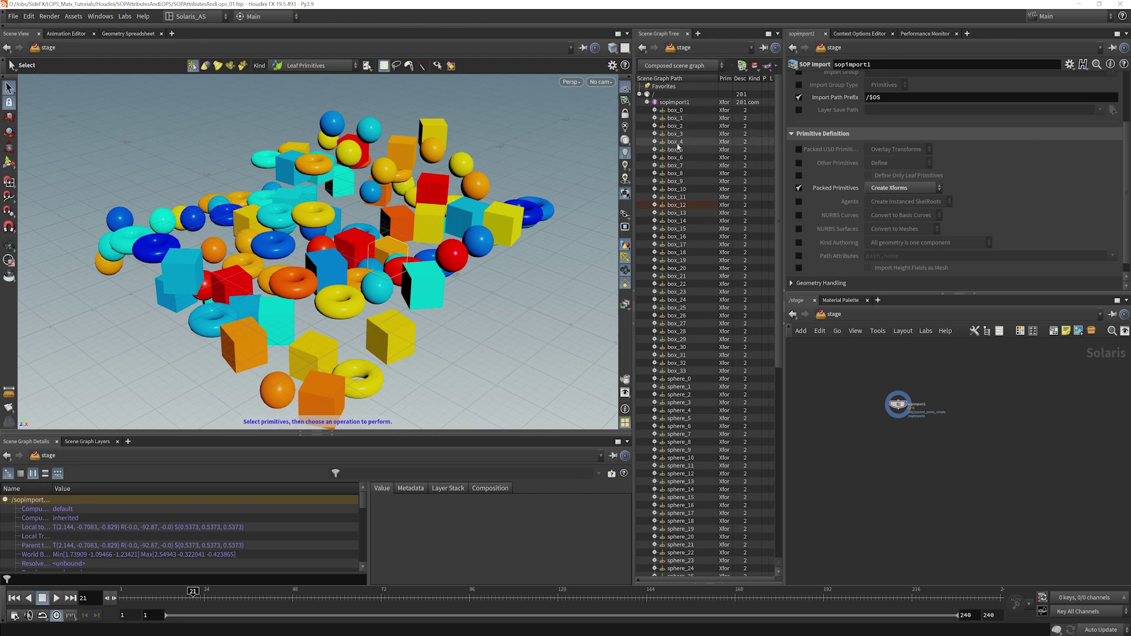
Step: Set Packed Primitives to Create Native Instances and collapse box_12 in the scene graph
click(914, 190)
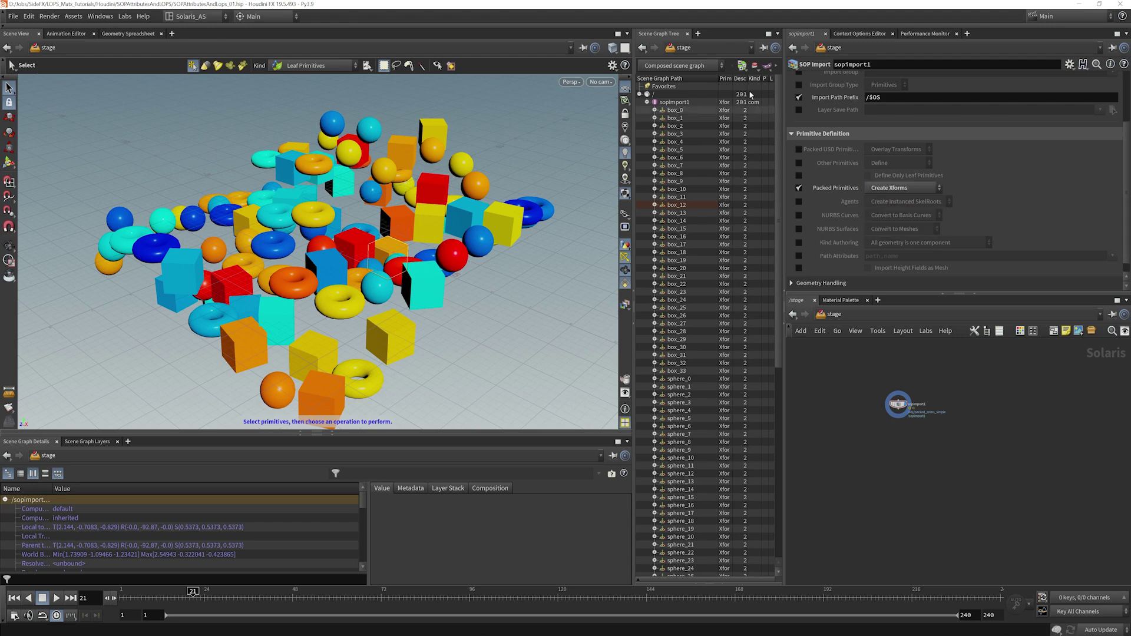
click(913, 223)
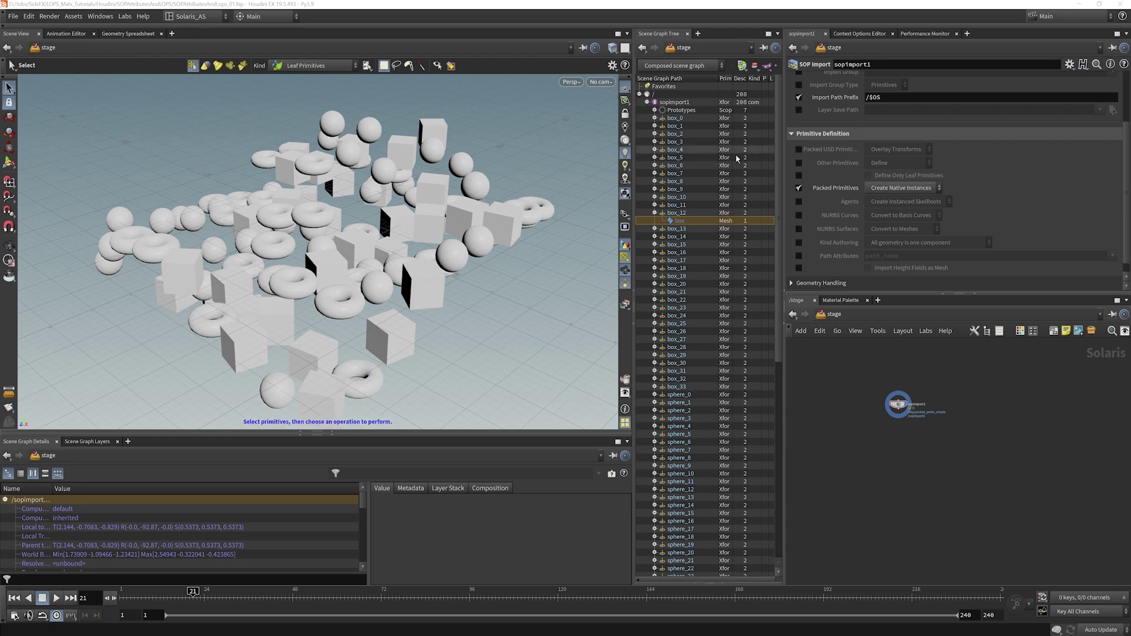
scroll(778, 323, down, 5)
scroll(778, 219, up, 5)
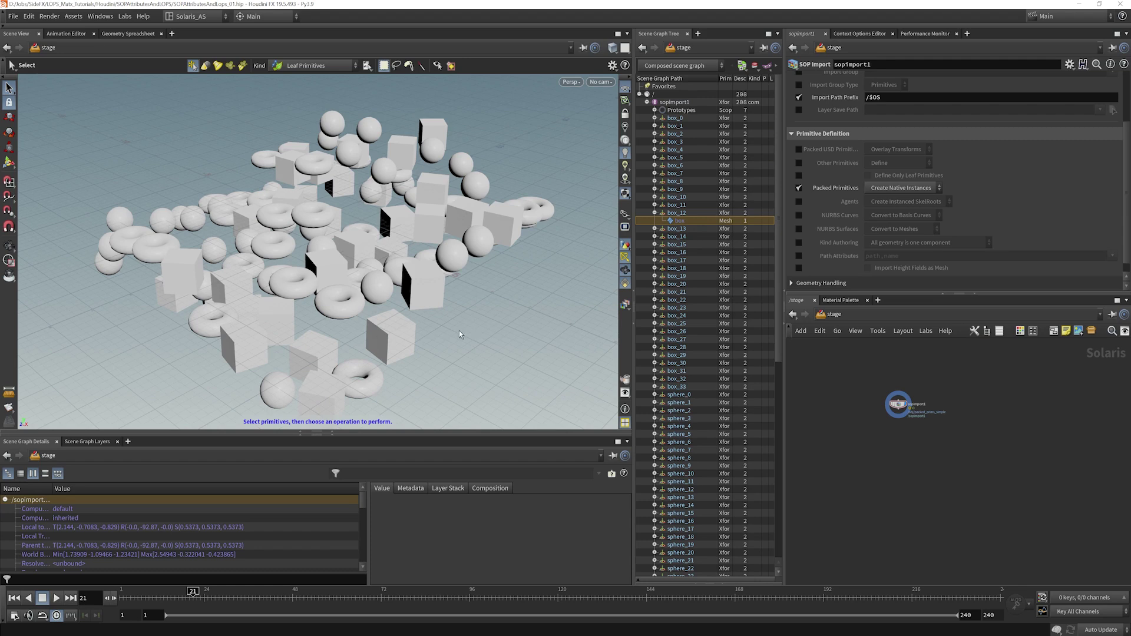
click(654, 212)
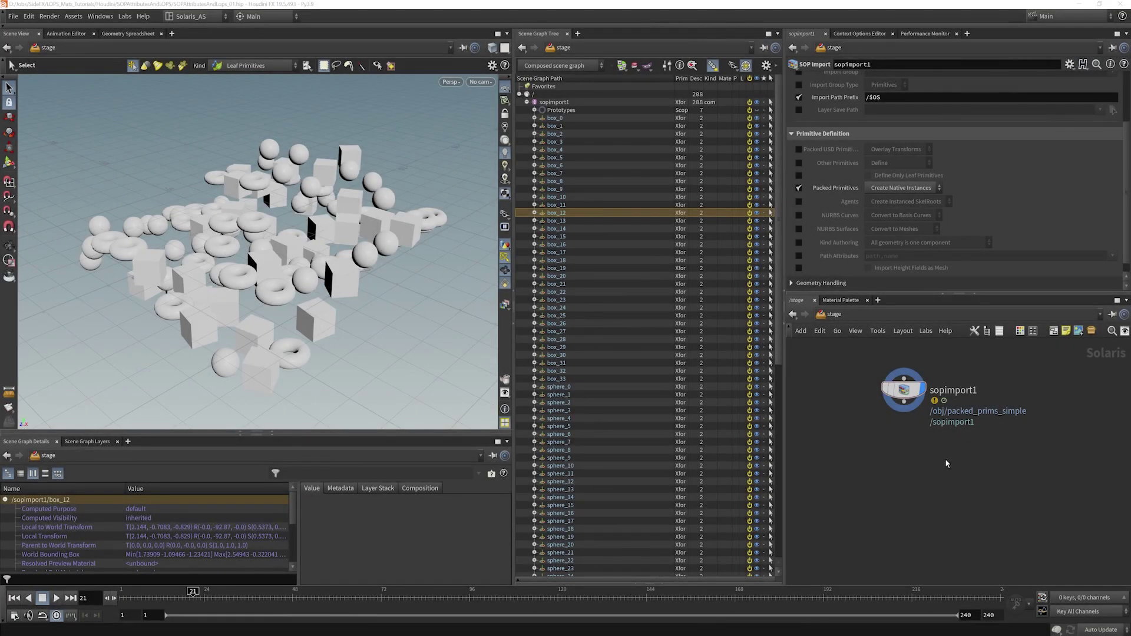
Step: Add a Material Library node connected below sopimport1
key(Tab)
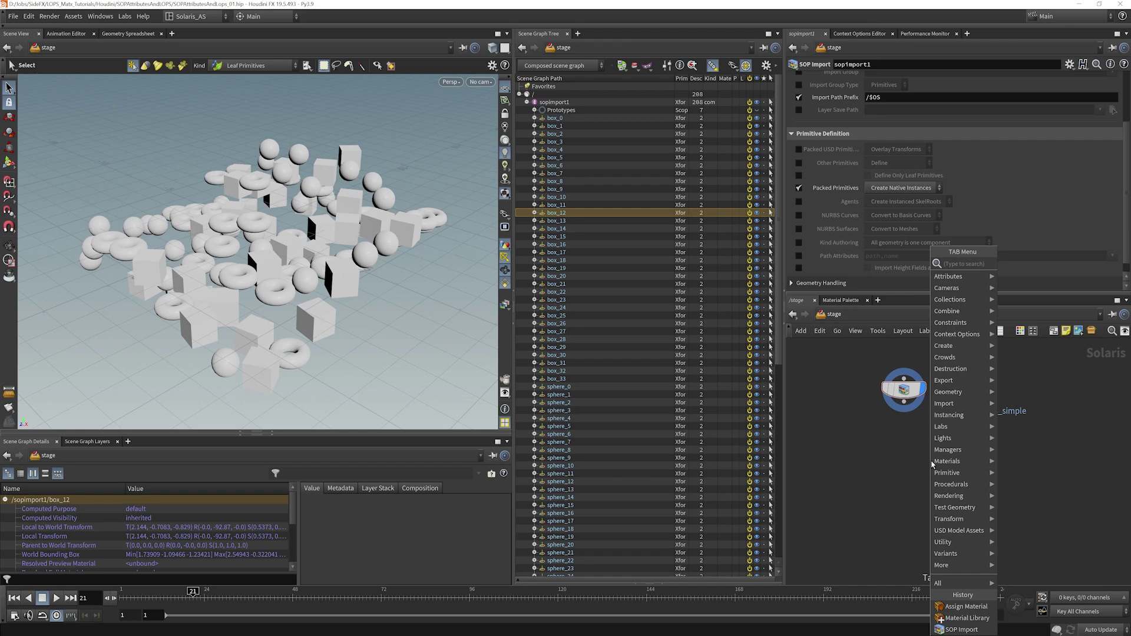
text(mater)
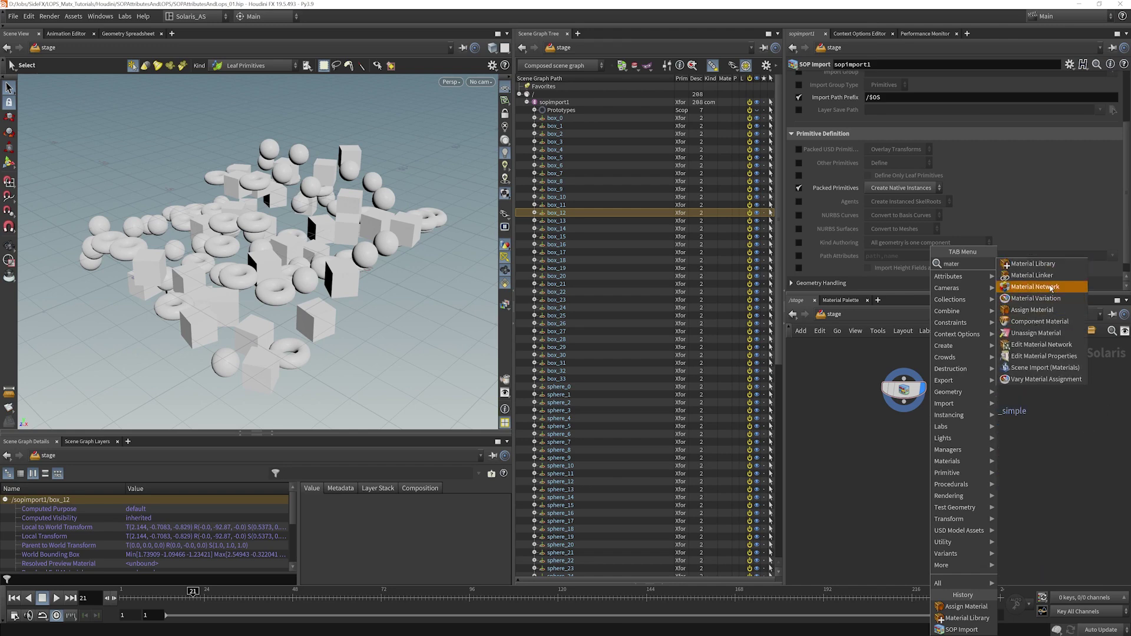
key(Return)
click(903, 454)
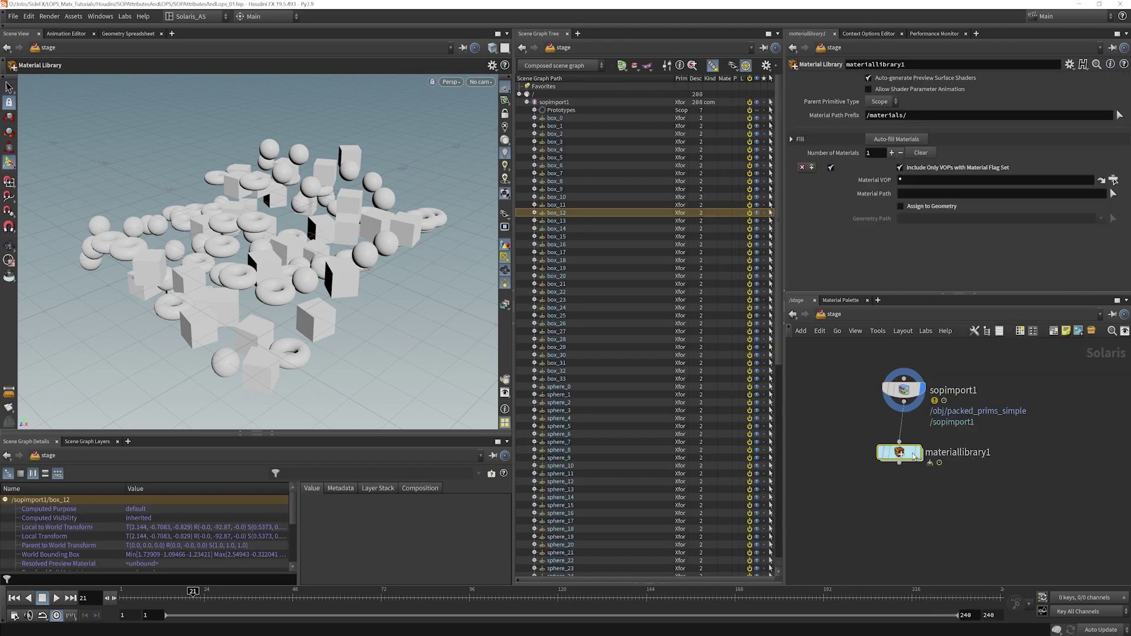
Step: Add a Karma MaterialX Subnet inside the material library
double_click(912, 445)
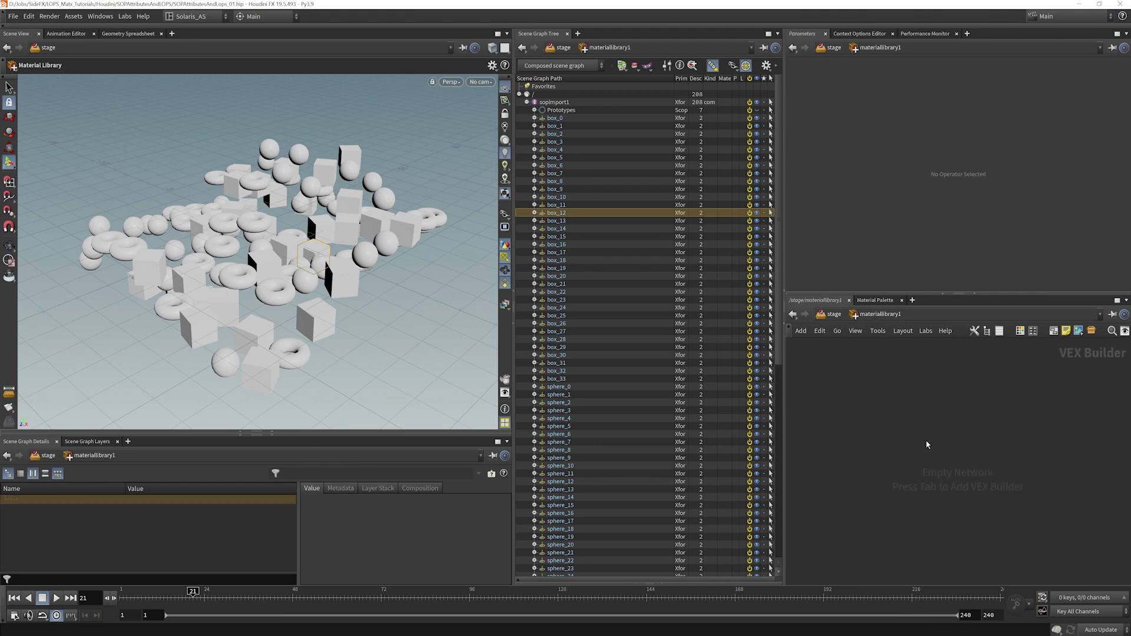
key(Tab)
text(mat)
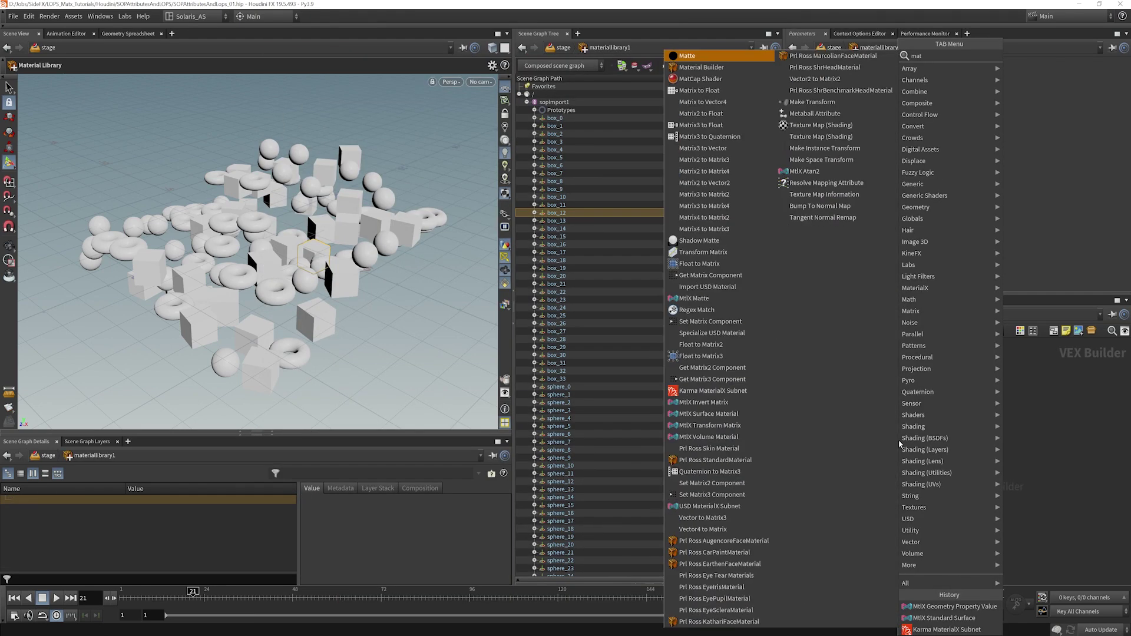
text(erx)
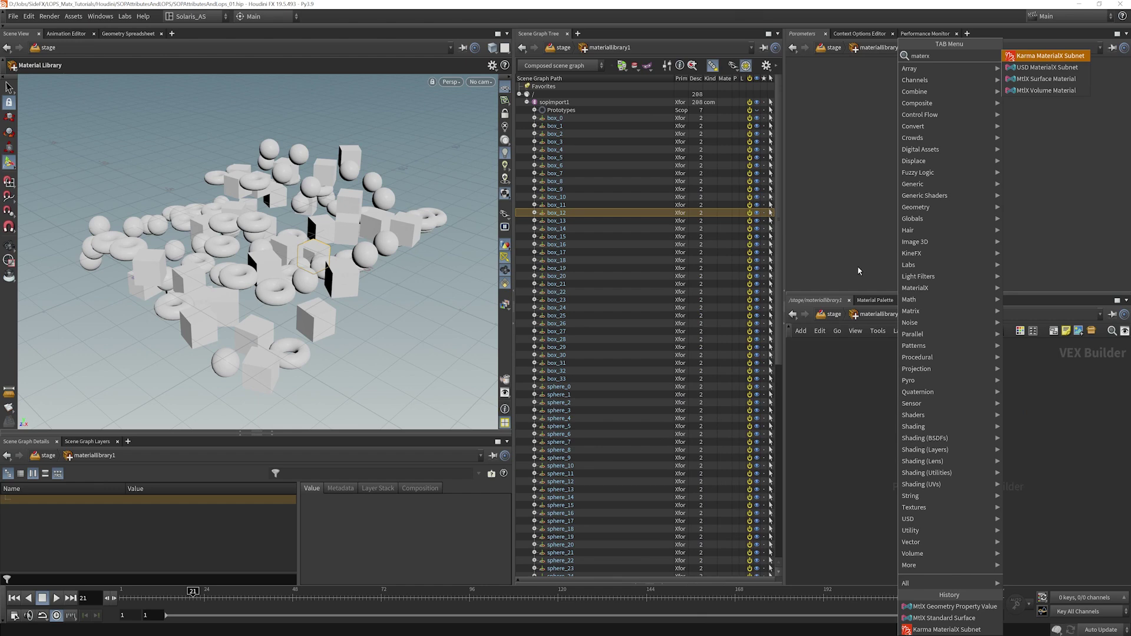
click(1074, 56)
click(926, 409)
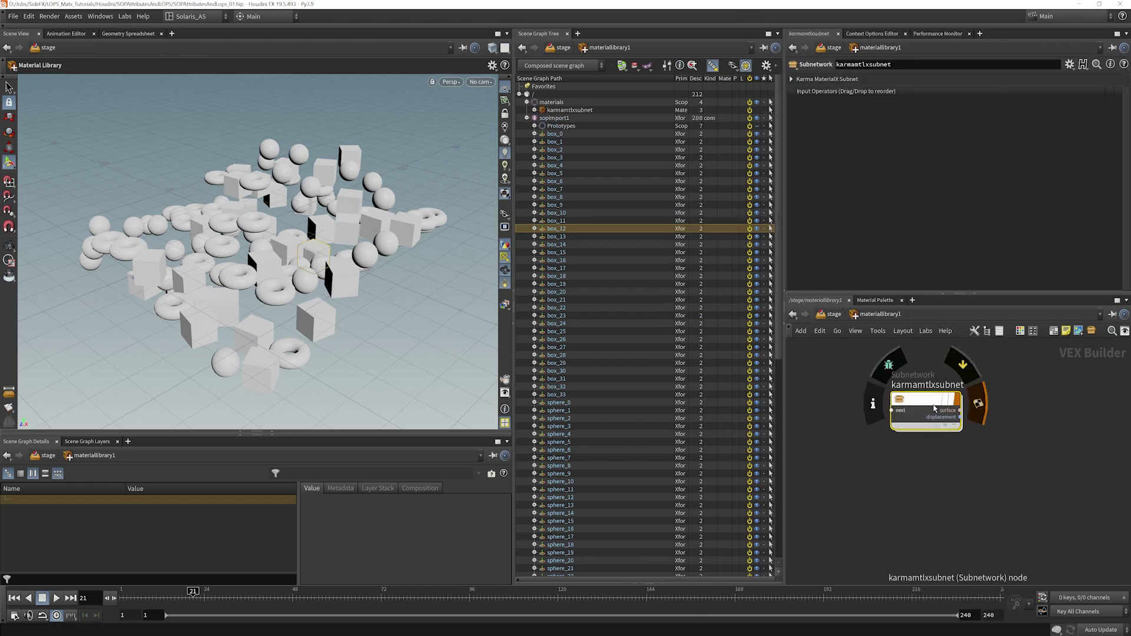
Step: Delete the mtlxdisplacement, displacement_output and mtlxsurface nodes inside the Karma MaterialX subnet
double_click(934, 409)
drag(934, 534, 1119, 474)
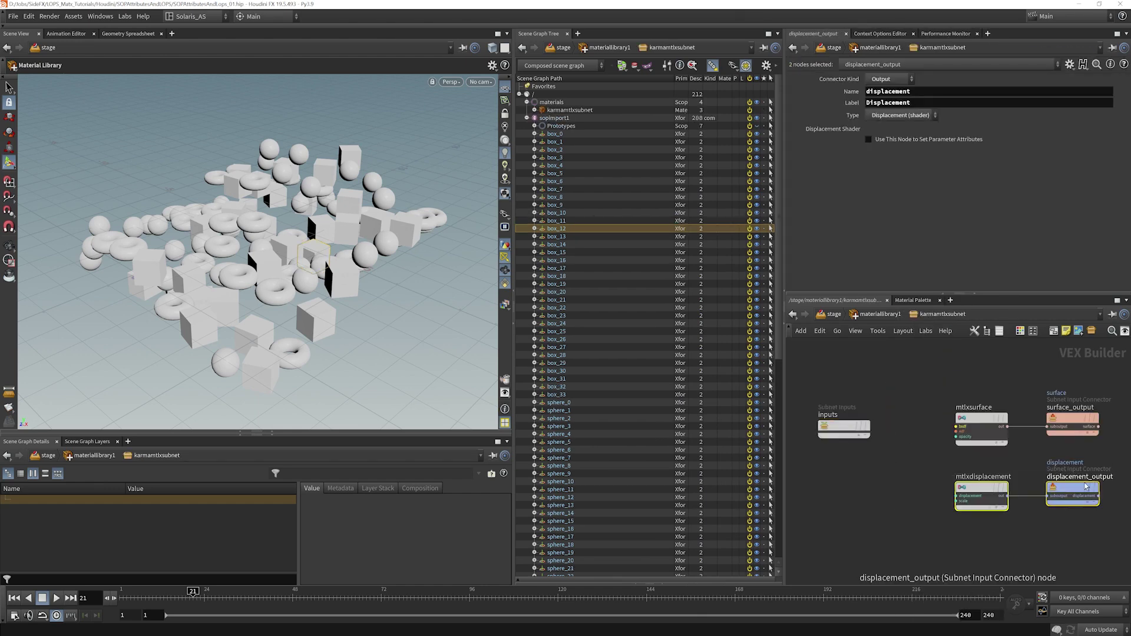
key(Delete)
key(Delete)
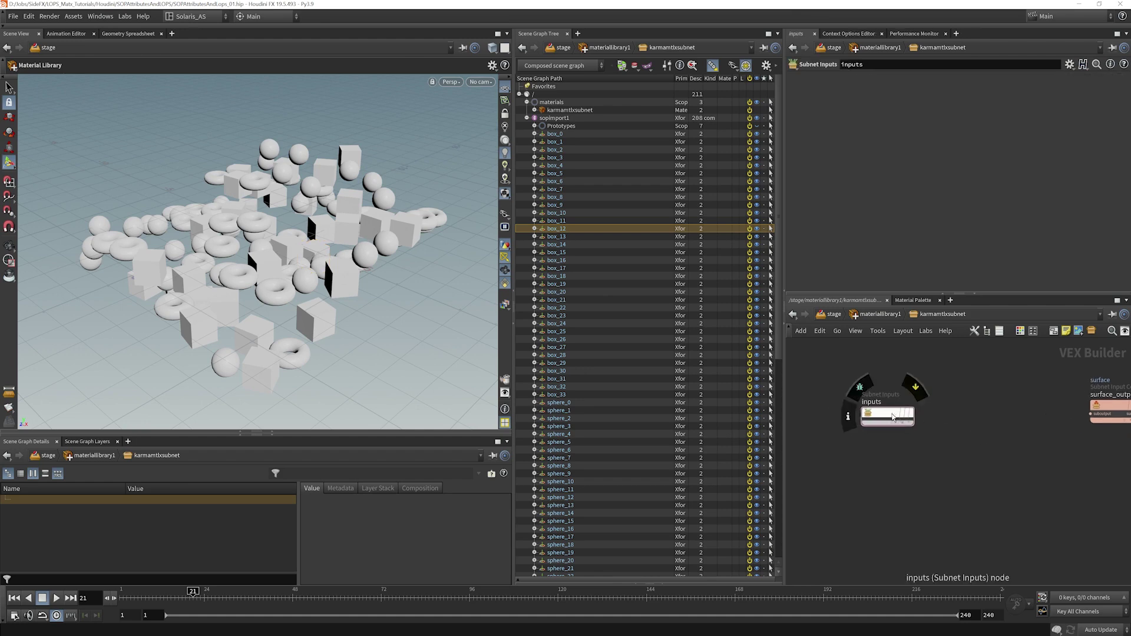
Step: Add an MtlX Standard Surface node and connect its output to surface_output
key(Tab)
text(stan)
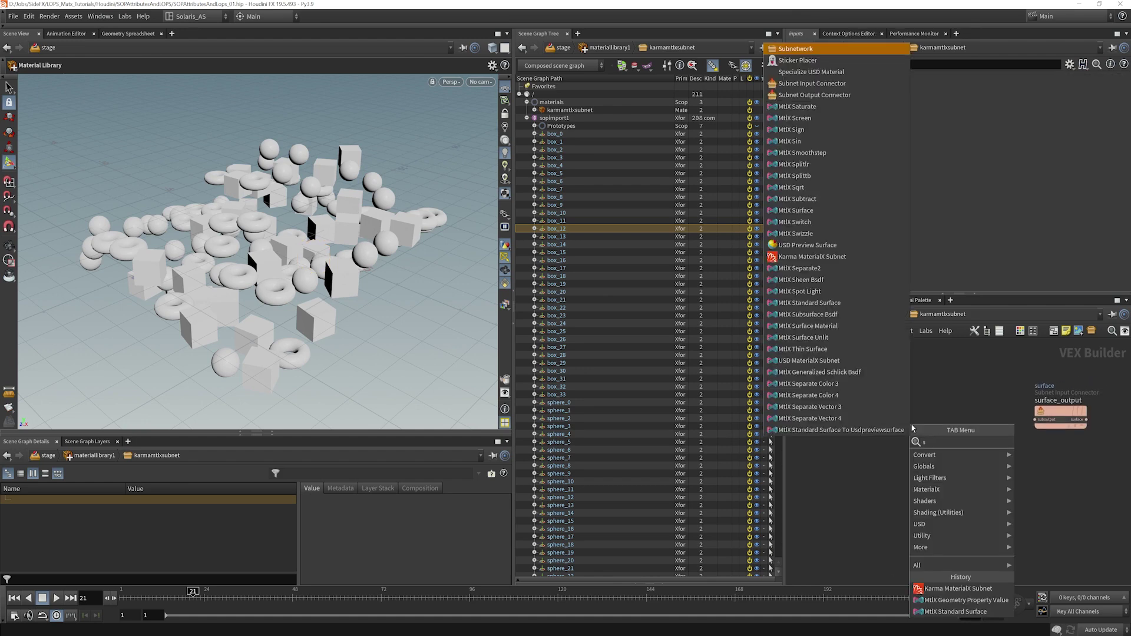
click(817, 440)
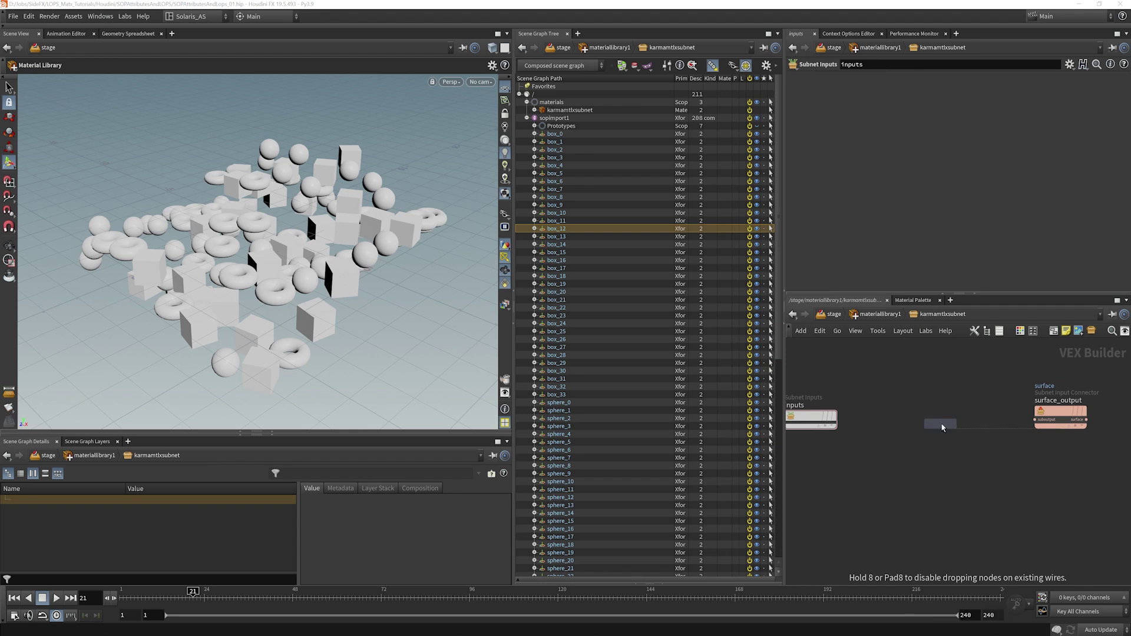
click(933, 421)
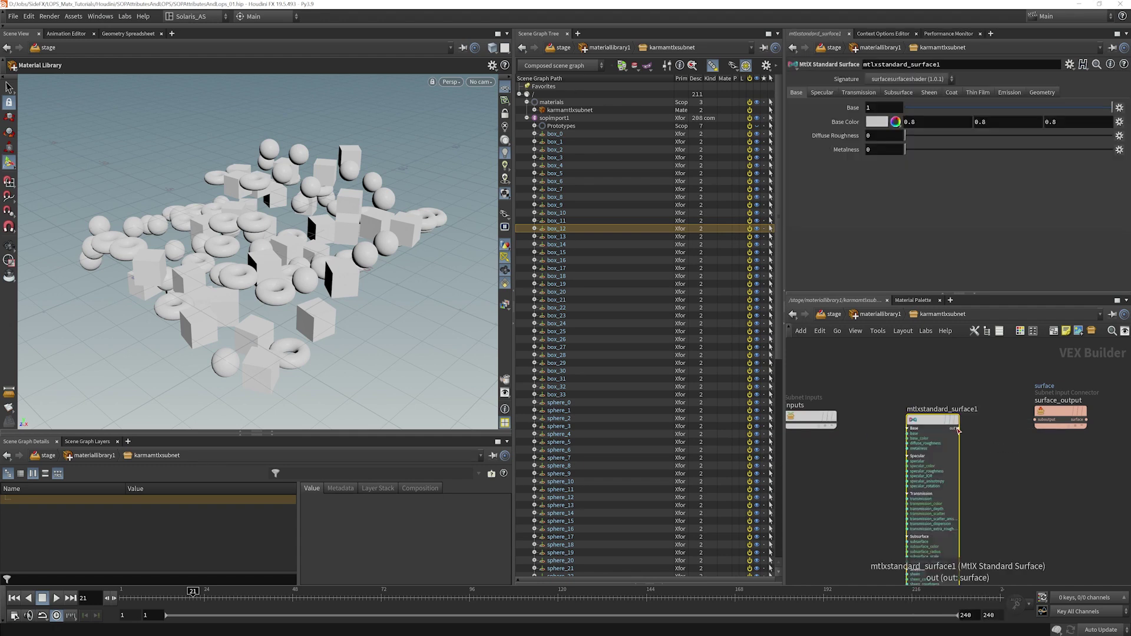
click(957, 429)
click(1039, 420)
drag(931, 427, 975, 420)
middle_drag(856, 422, 948, 421)
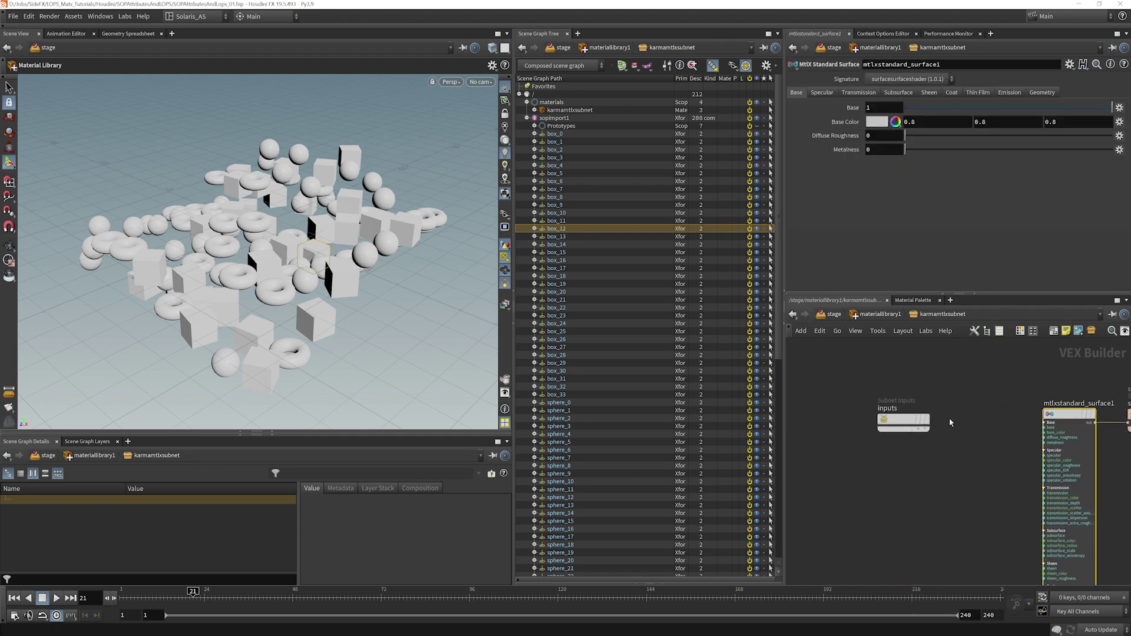
Step: Add an MtlX Geometry Property Value node beside the standard surface node, on its input side
drag(920, 419, 869, 414)
mouse_move(955, 445)
middle_down()
mouse_move(868, 429)
mouse_move(941, 439)
middle_up()
scroll(913, 428, up, 3)
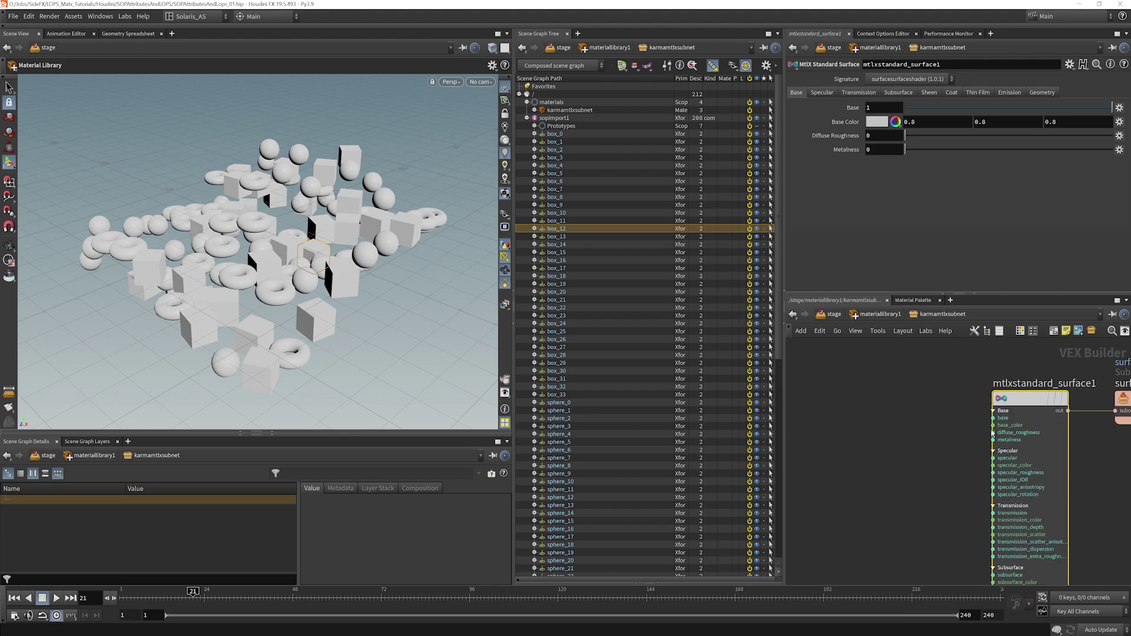
middle_drag(873, 431, 869, 429)
key(Tab)
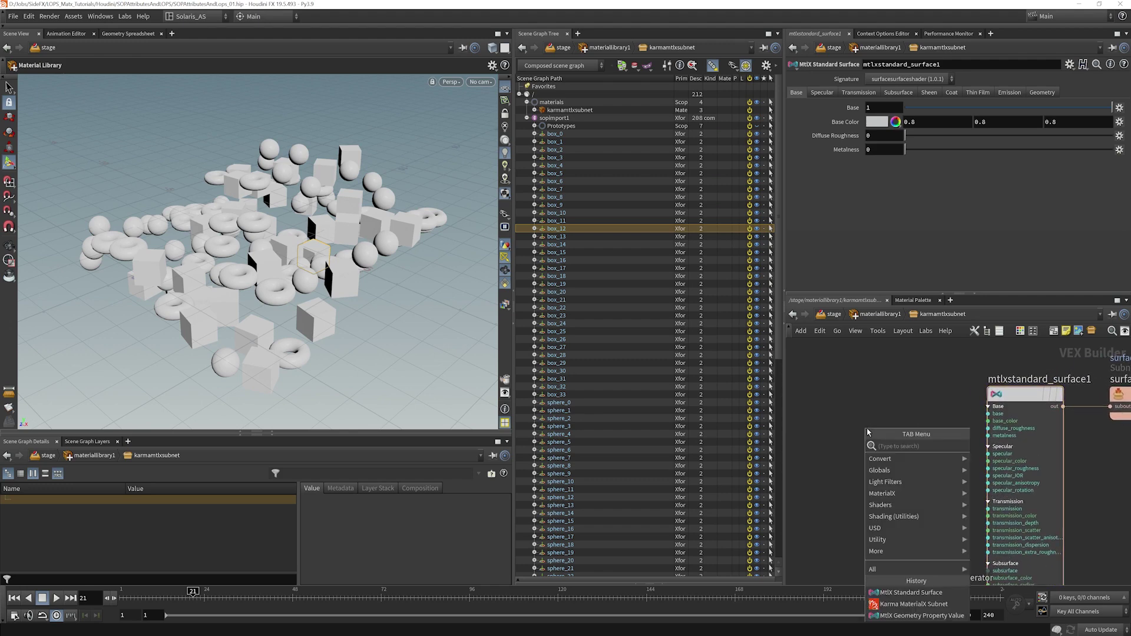
text(geom)
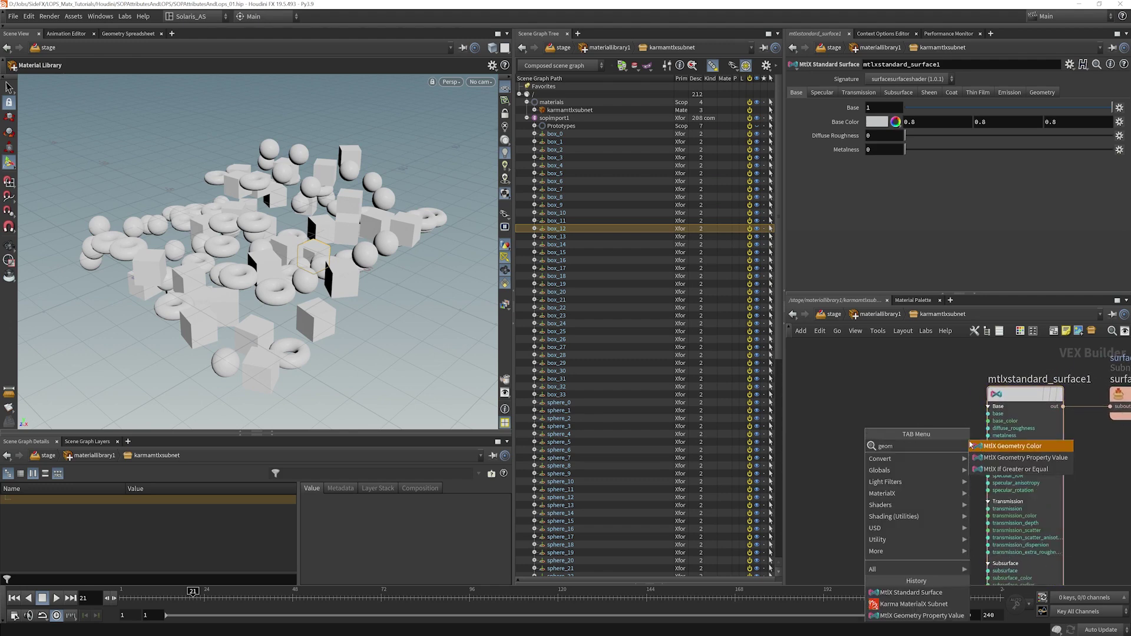
click(1017, 460)
click(917, 449)
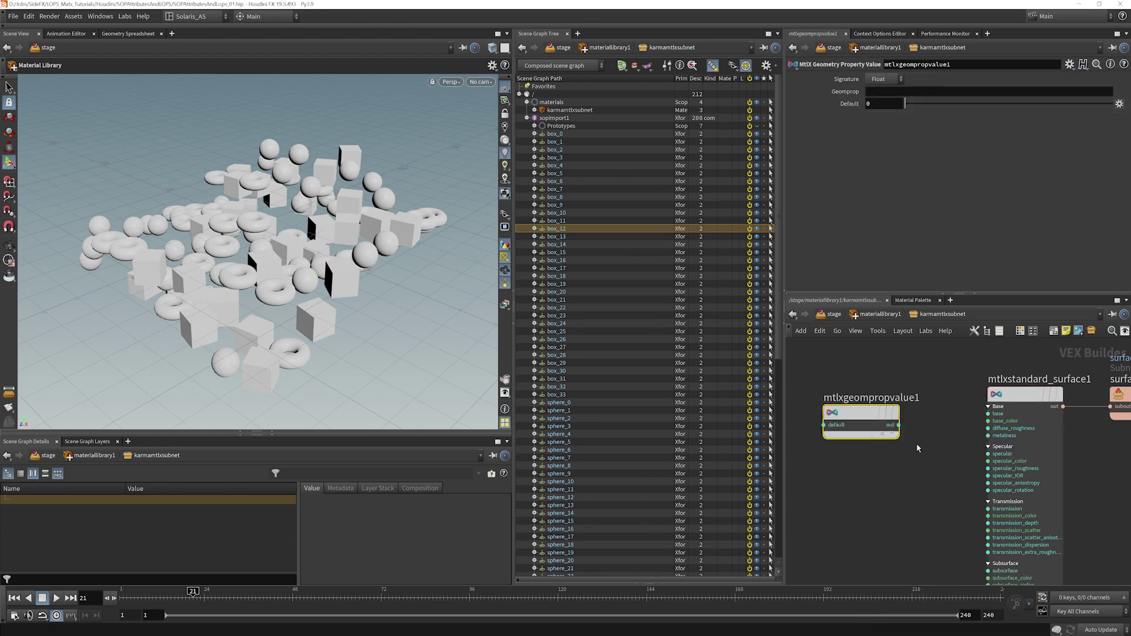
Step: Set the geometry property node's signature to Color and its Geomprop to displayColor
click(884, 79)
click(883, 115)
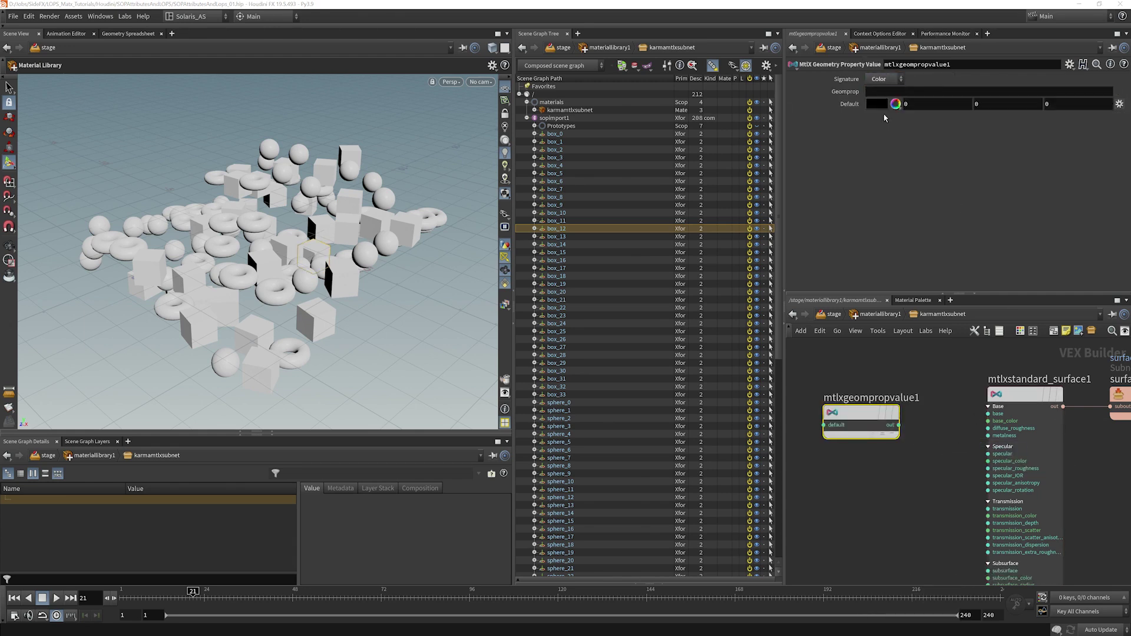
click(884, 92)
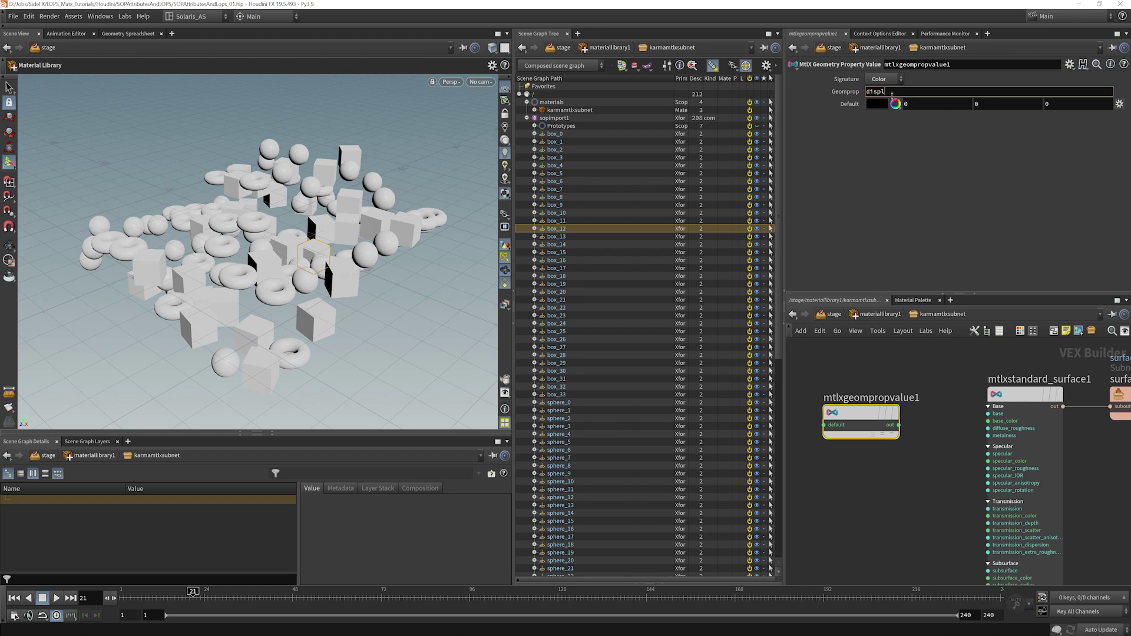
text(displayColor)
key(Return)
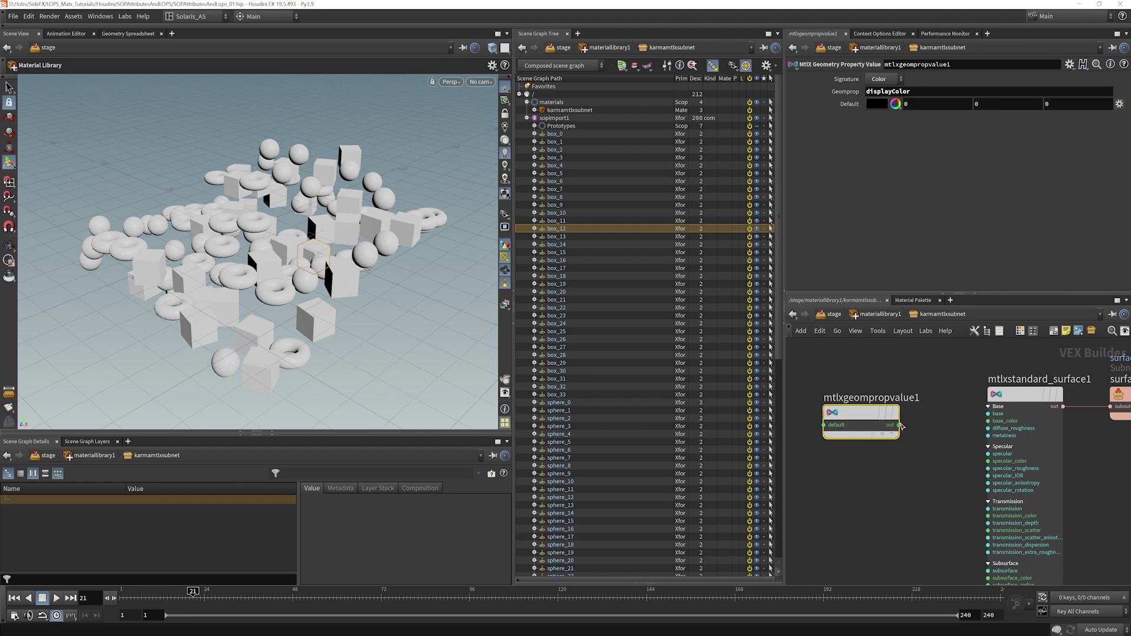
Step: Connect the geometry property node's output to the standard surface's base_color input and return to the stage network
click(898, 425)
click(988, 419)
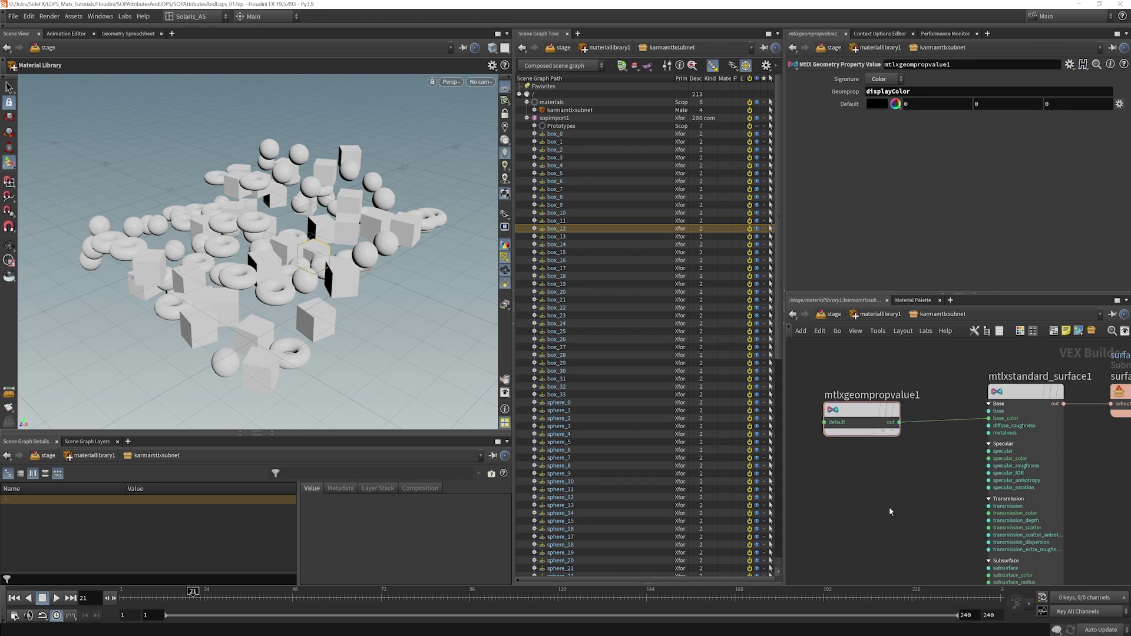
key(u)
key(u)
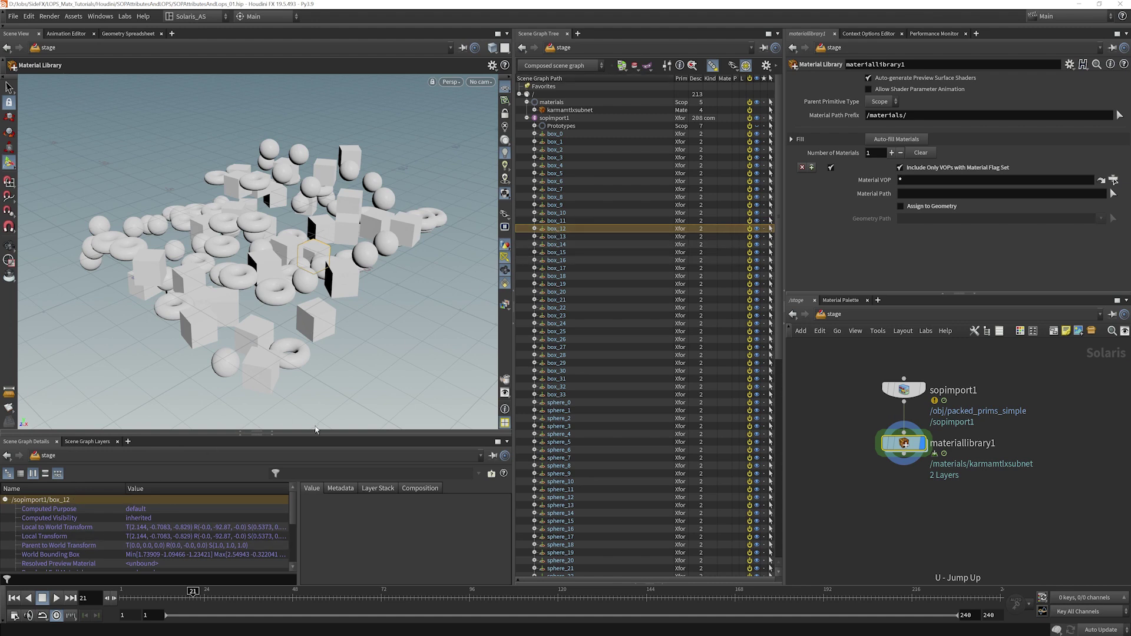
scroll(84, 533, down, 3)
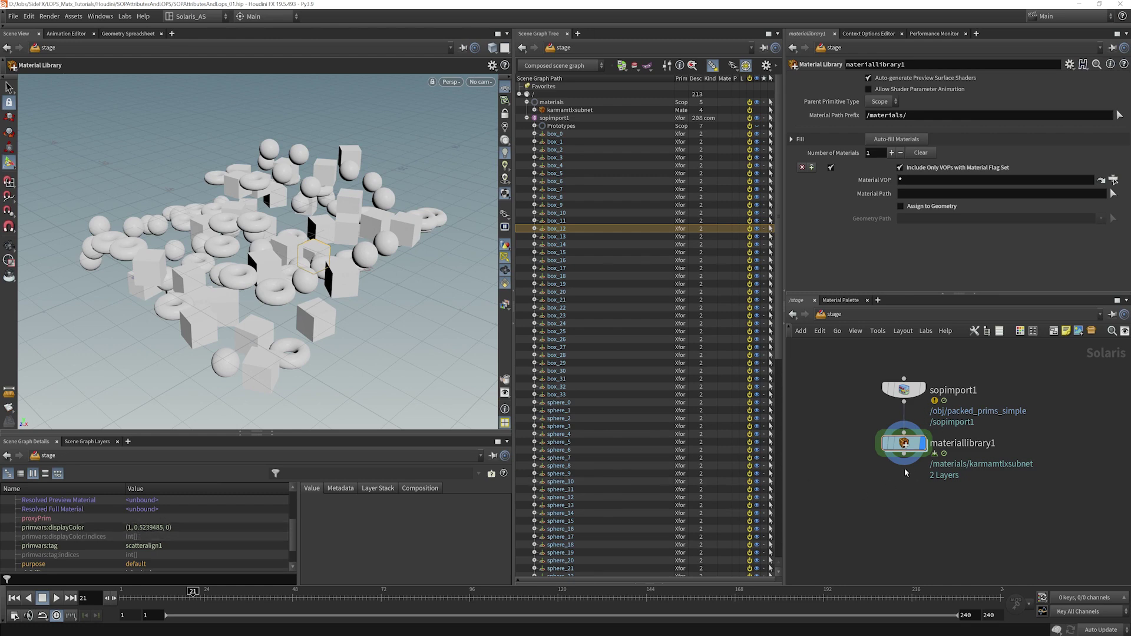
Step: Add an Assign Material node below the material library node
key(Tab)
text(assig)
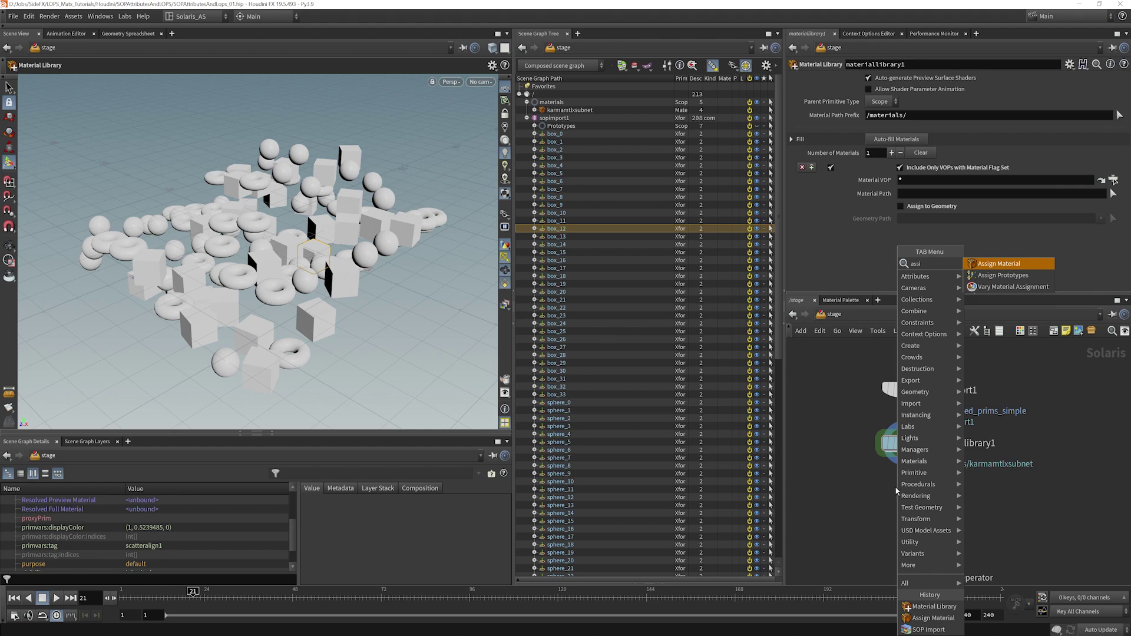
click(998, 264)
click(907, 498)
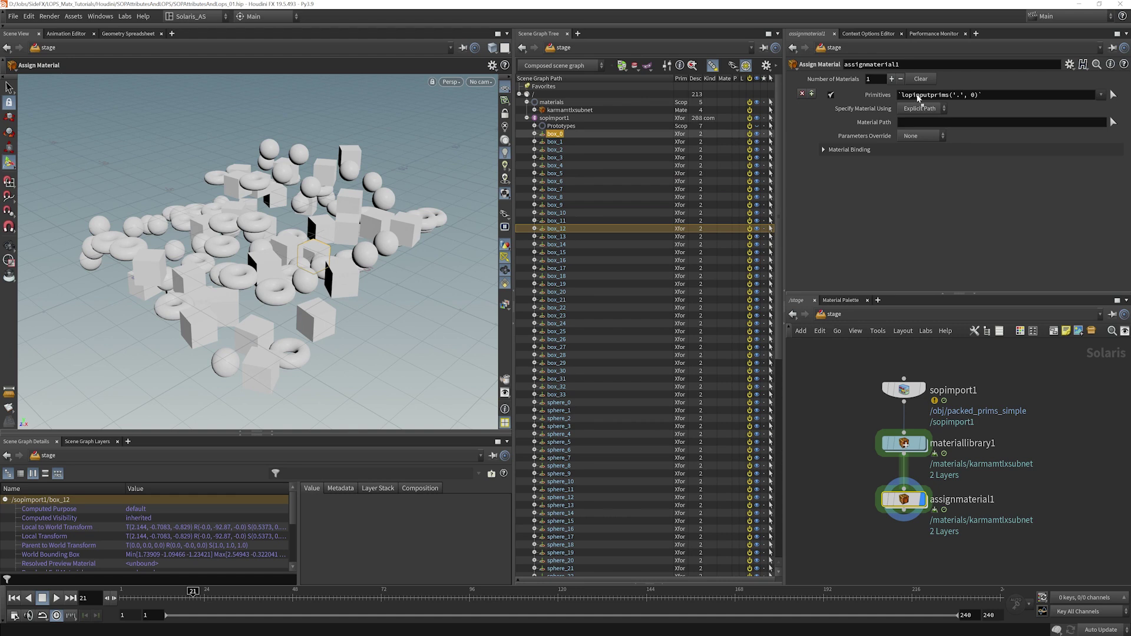
Step: Set the Assign Material node's Primitives to /sopimport1/* so it targets every imported primitive
drag(917, 97, 919, 96)
double_click(947, 98)
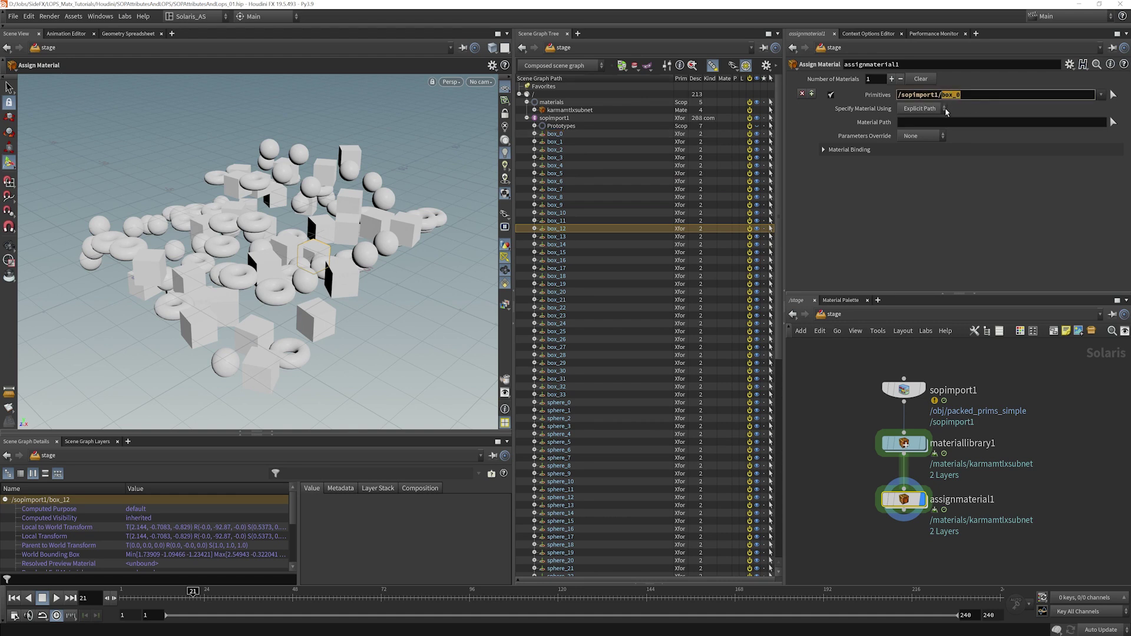
text(*)
key(Return)
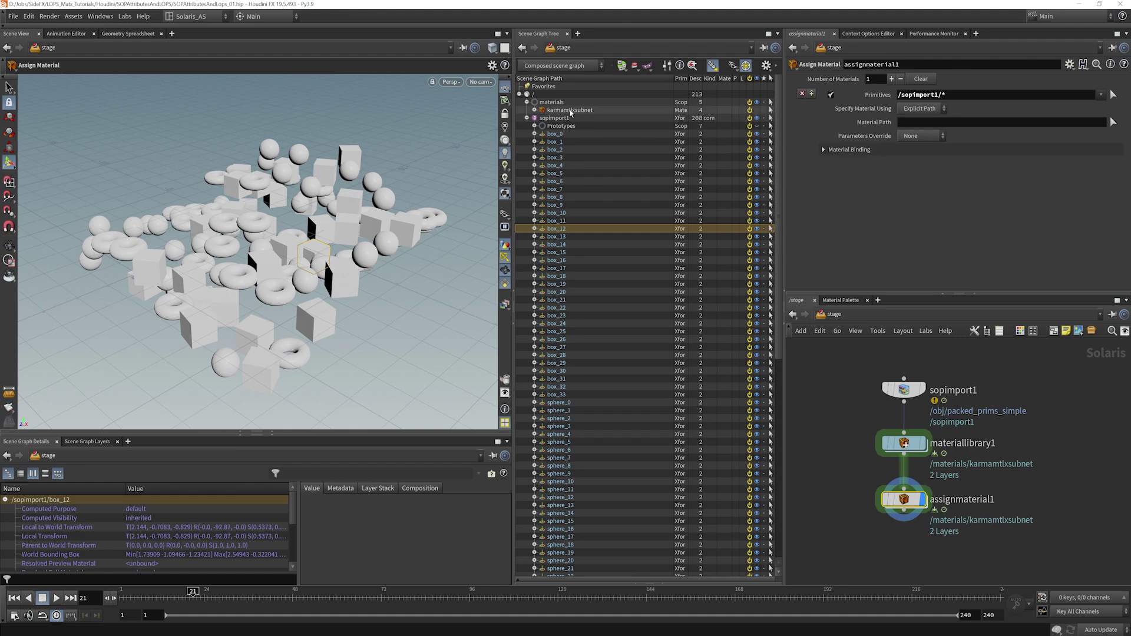
Step: Set the assignment's Material Path to /materials/karmamtlxsubnet and switch the viewport renderer to Karma
drag(569, 110, 921, 182)
drag(923, 125, 923, 123)
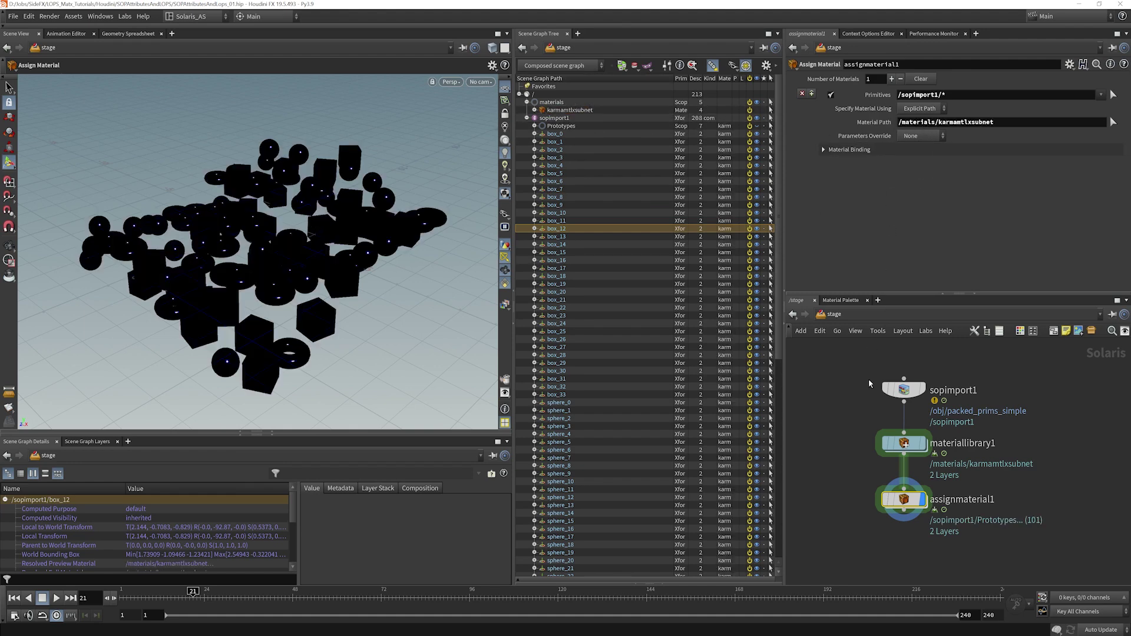
click(452, 84)
click(471, 137)
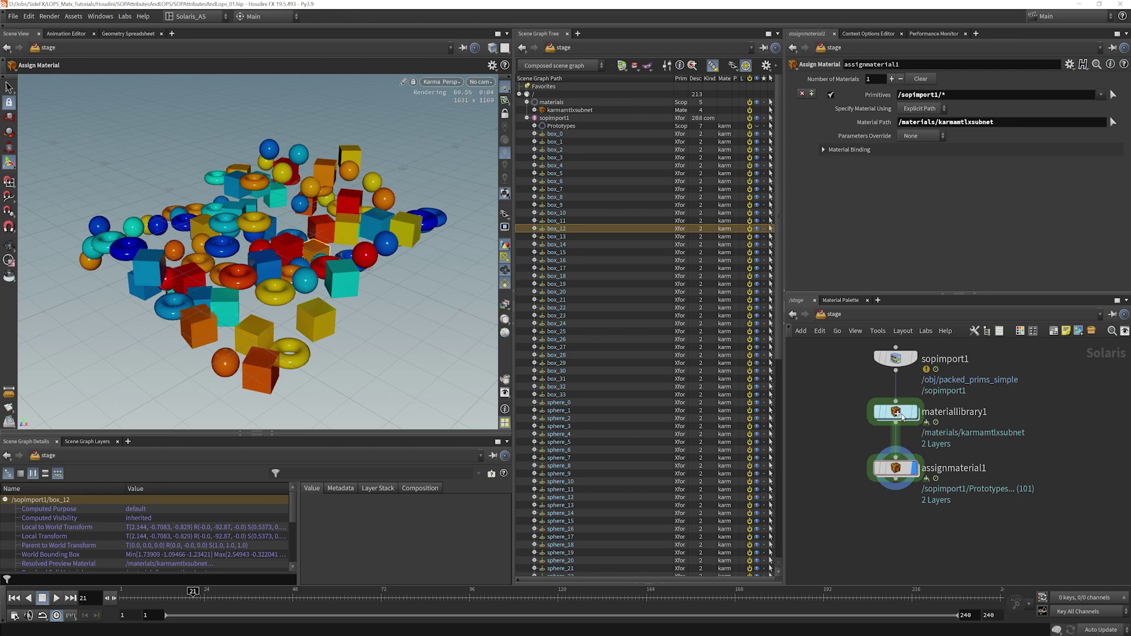
Step: Inside karmamtlxsubnet, cut the wire between the geometry property node and the standard surface's base_color
double_click(905, 414)
double_click(910, 401)
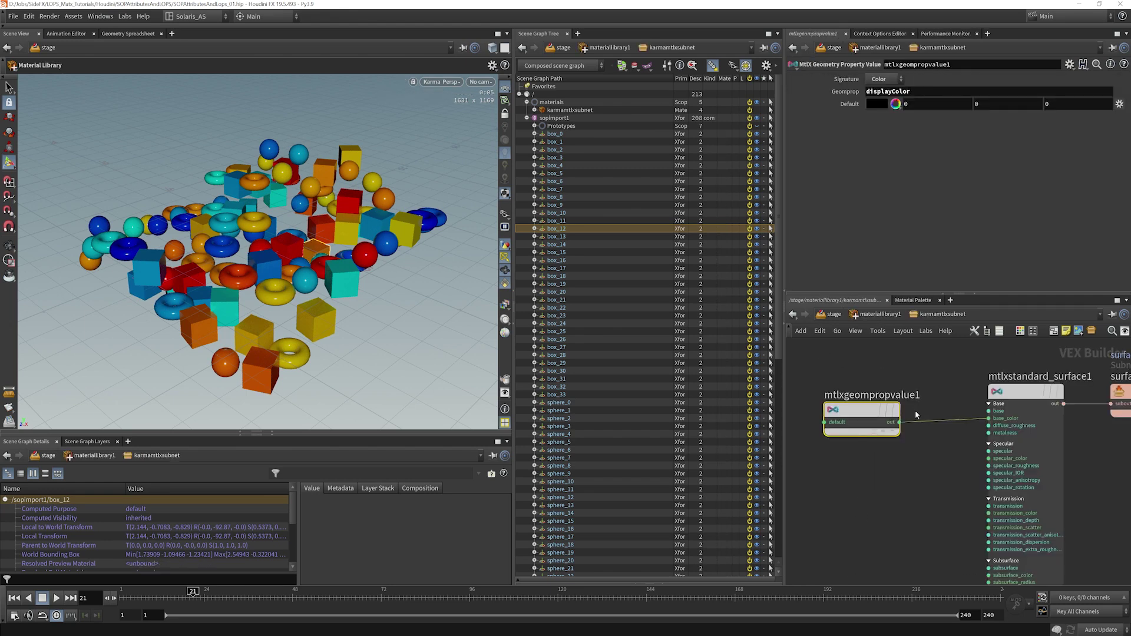
drag(939, 400, 916, 500)
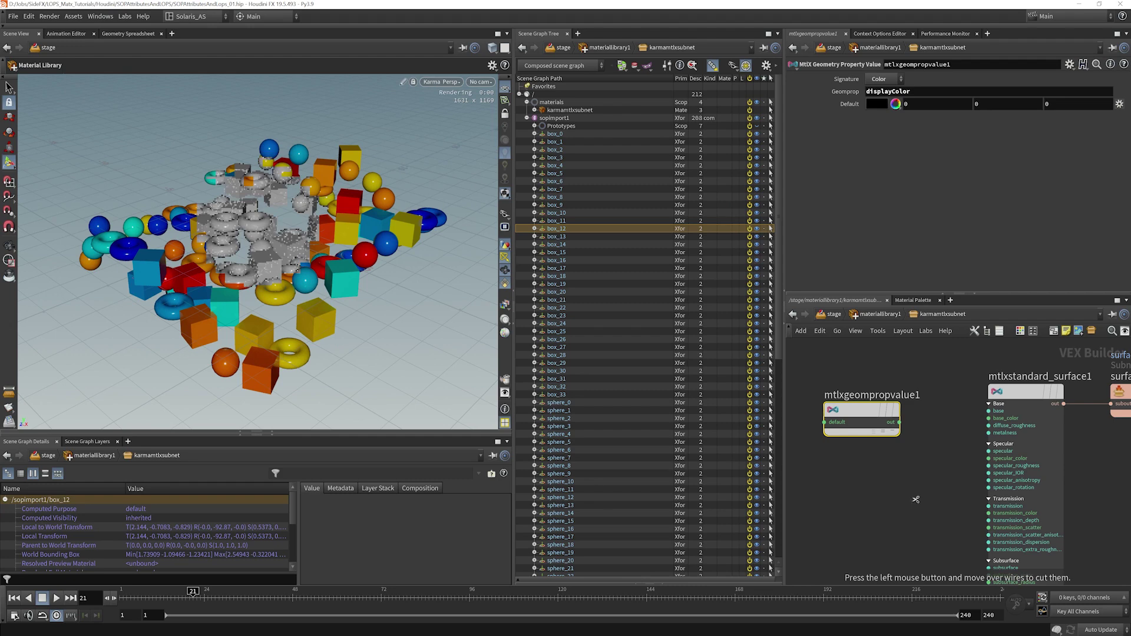
Step: Set the standard surface's Base Color to green (0, 0.5, 0)
click(1025, 392)
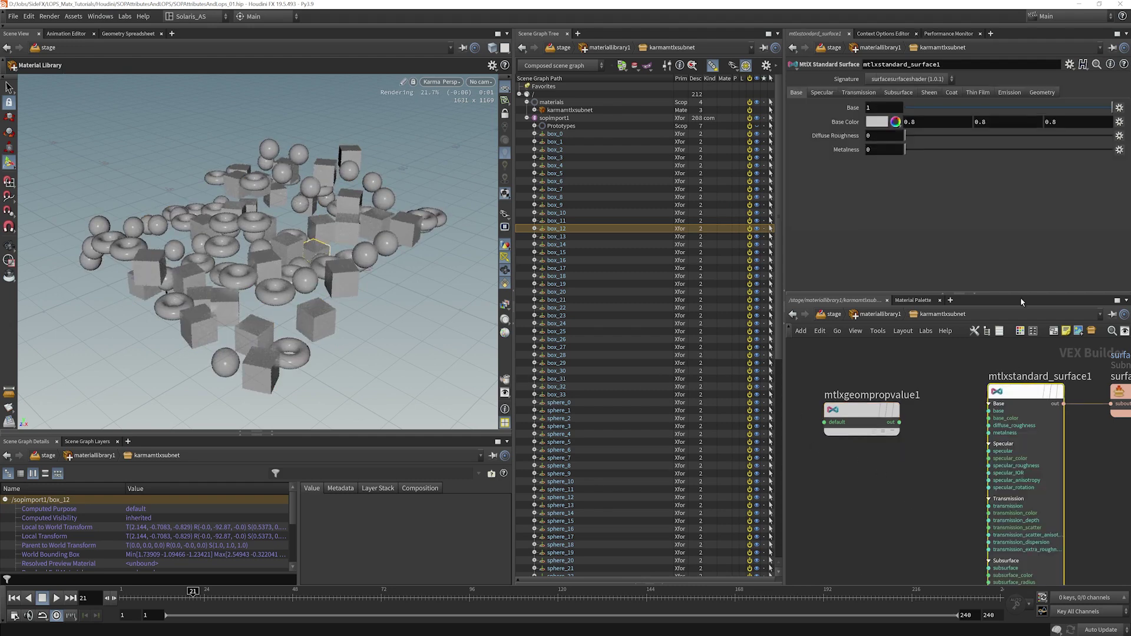
click(885, 128)
click(899, 69)
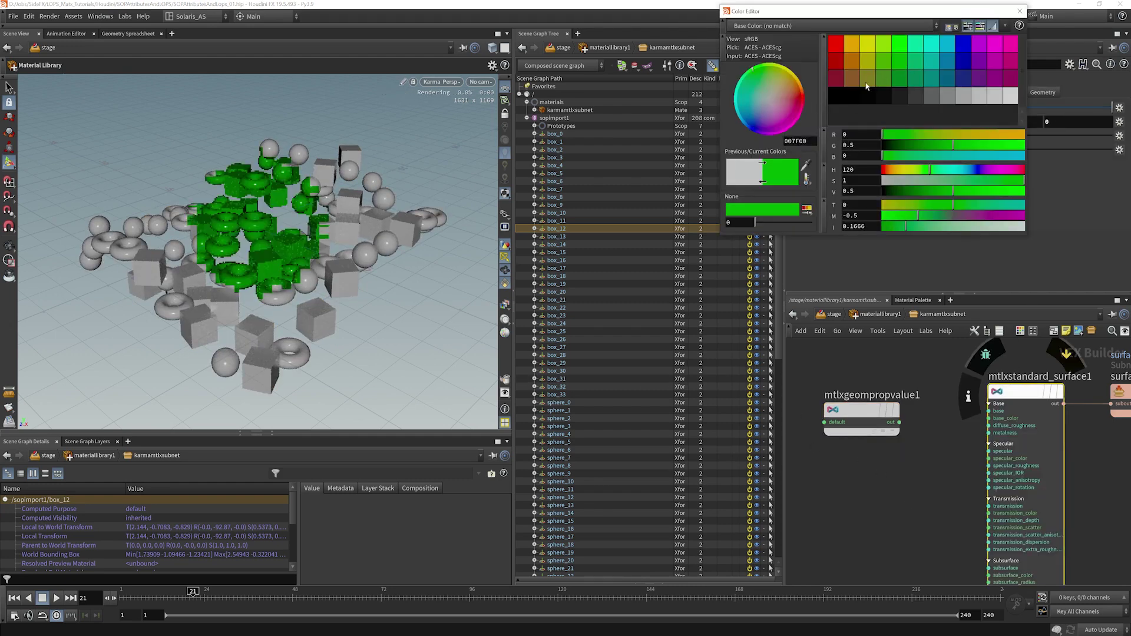
click(1020, 11)
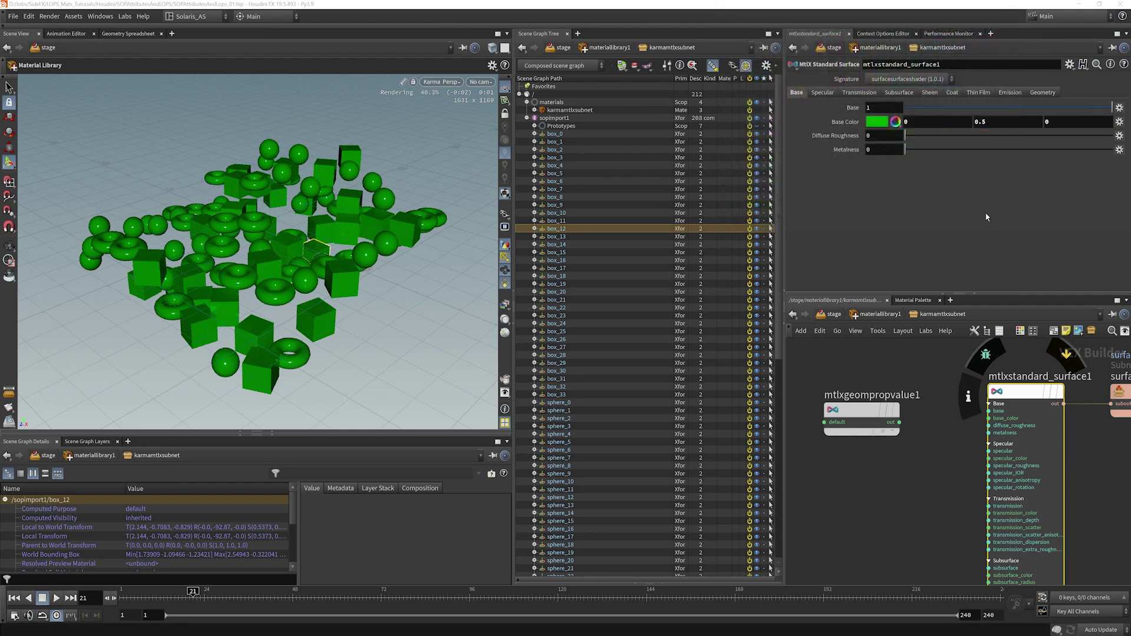
Step: Reconnect the geometry property node's output to the base_color input and return to the stage network
click(900, 423)
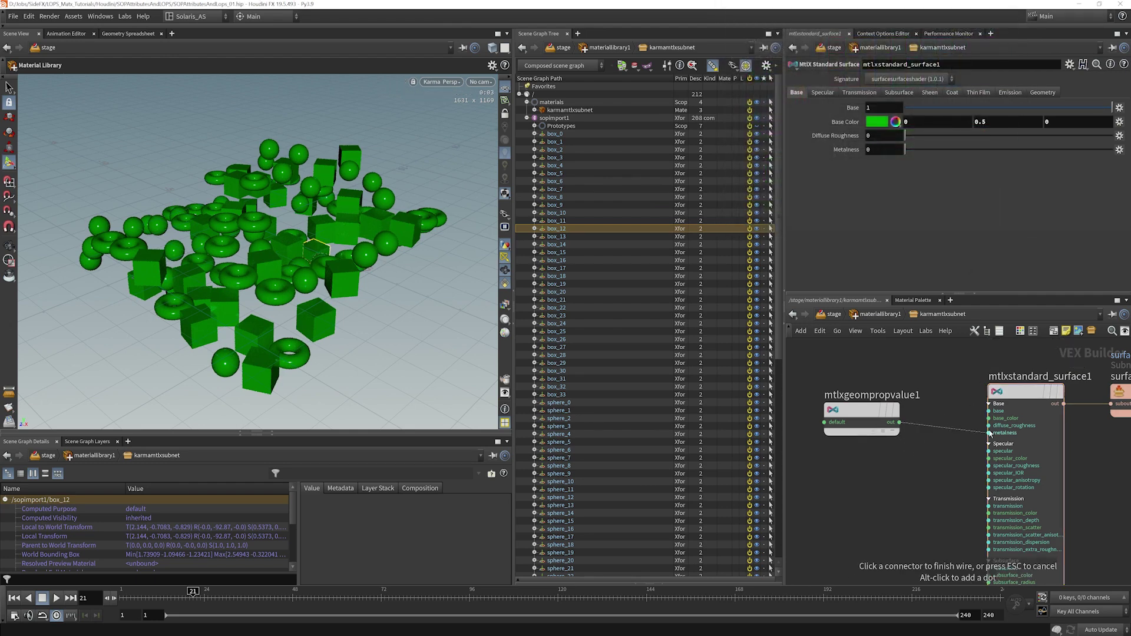
click(988, 418)
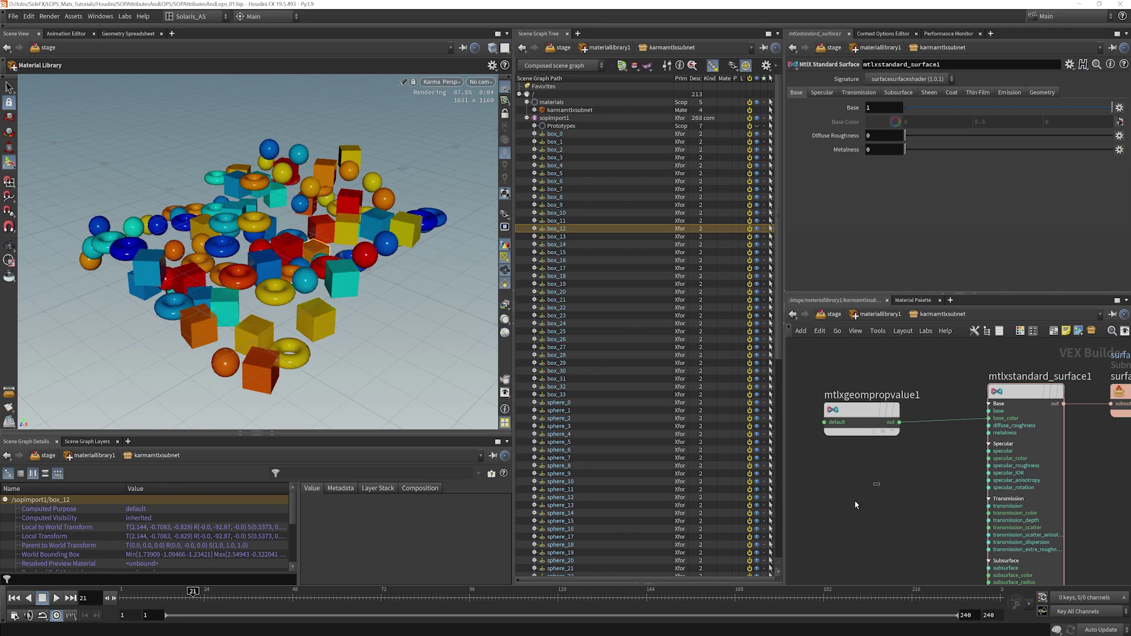
key(u)
key(u)
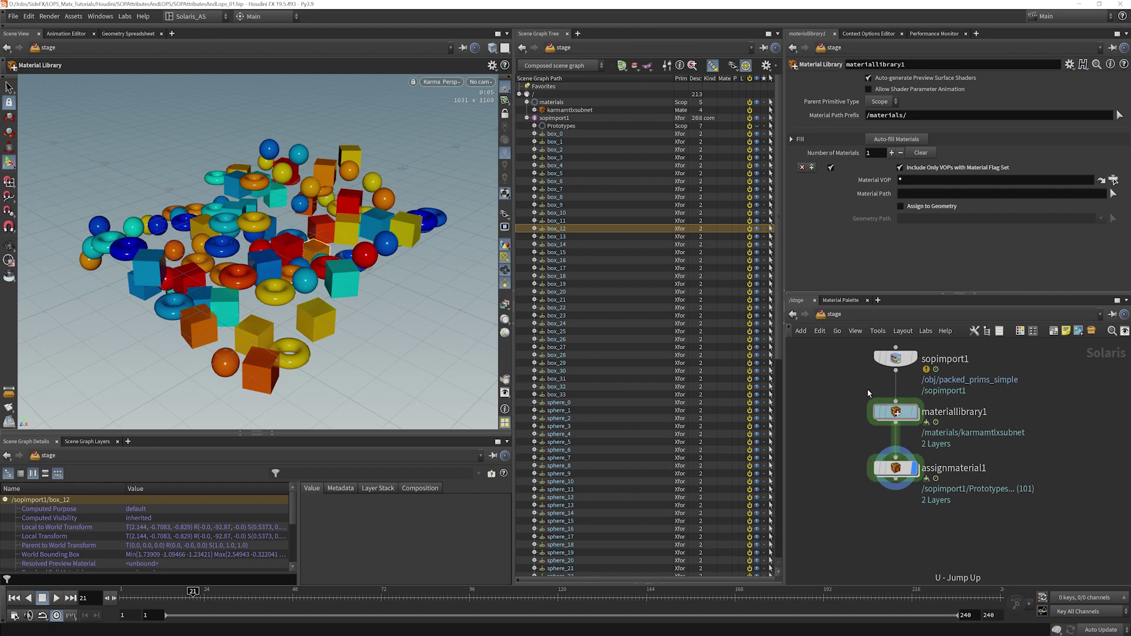
Step: Switch the viewport renderer to Houdini GL and set sopimport1's Packed Primitives to Create Xforms
click(445, 80)
click(471, 126)
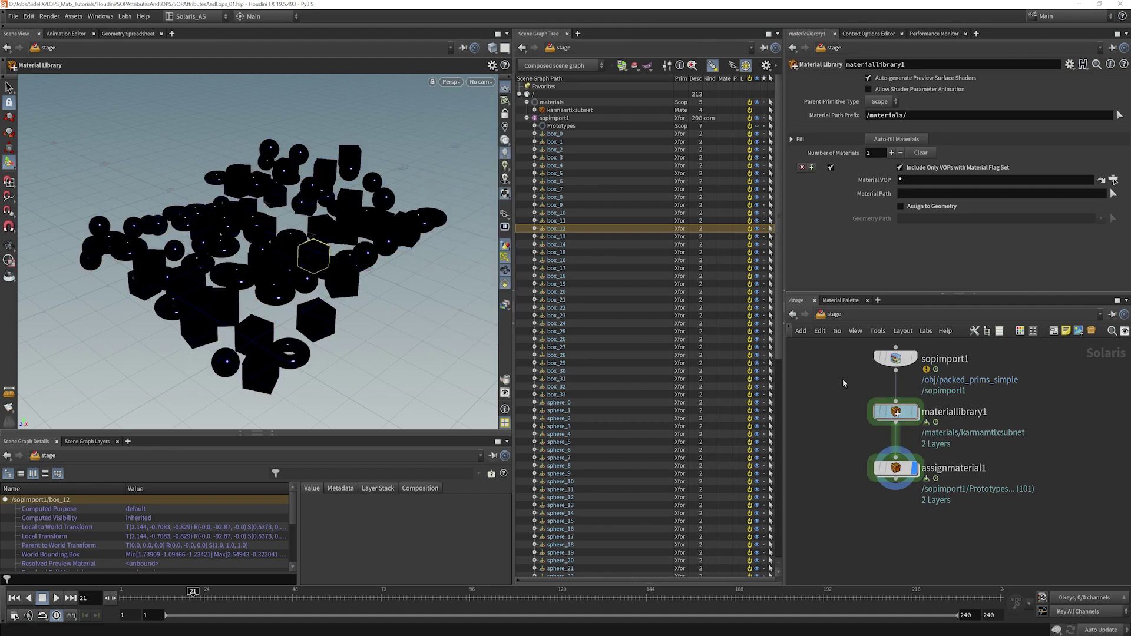
drag(842, 378, 928, 372)
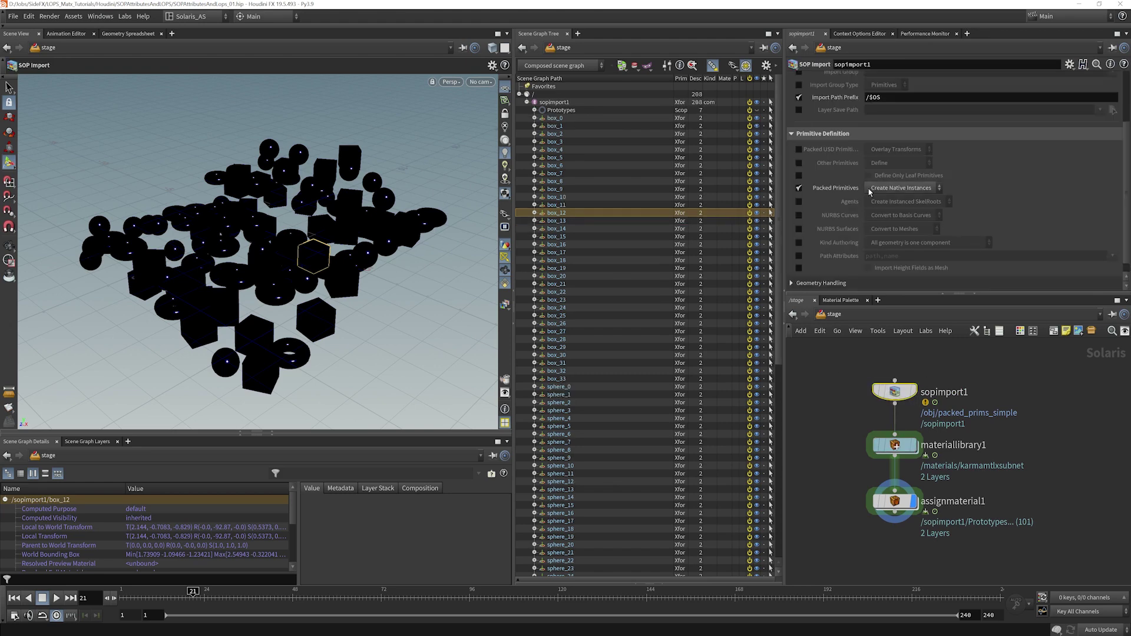
click(895, 188)
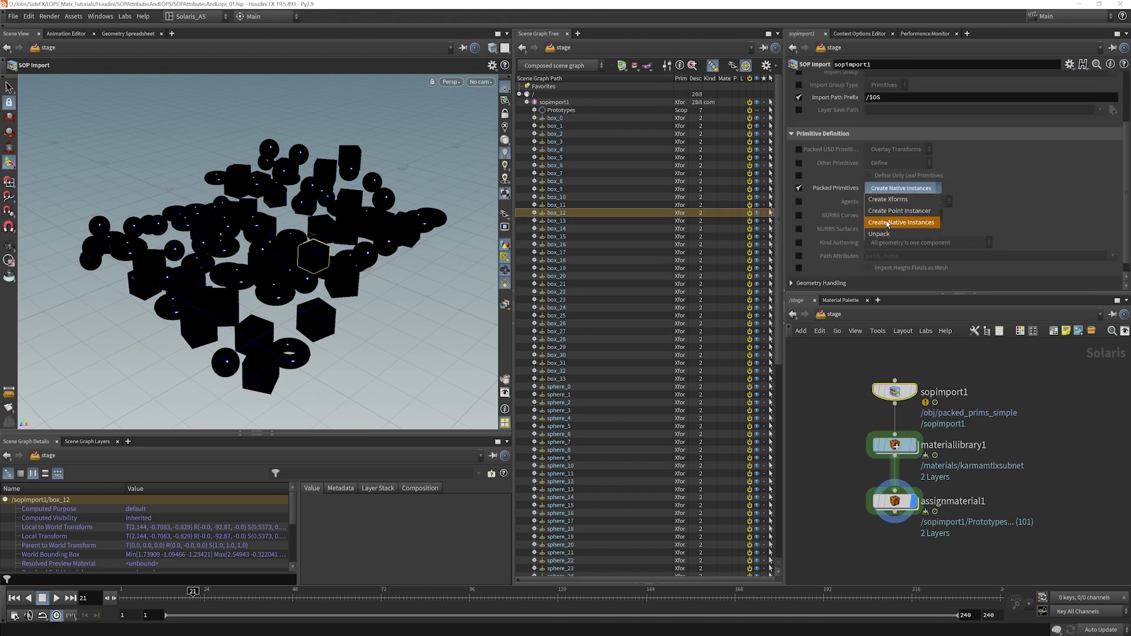
click(894, 200)
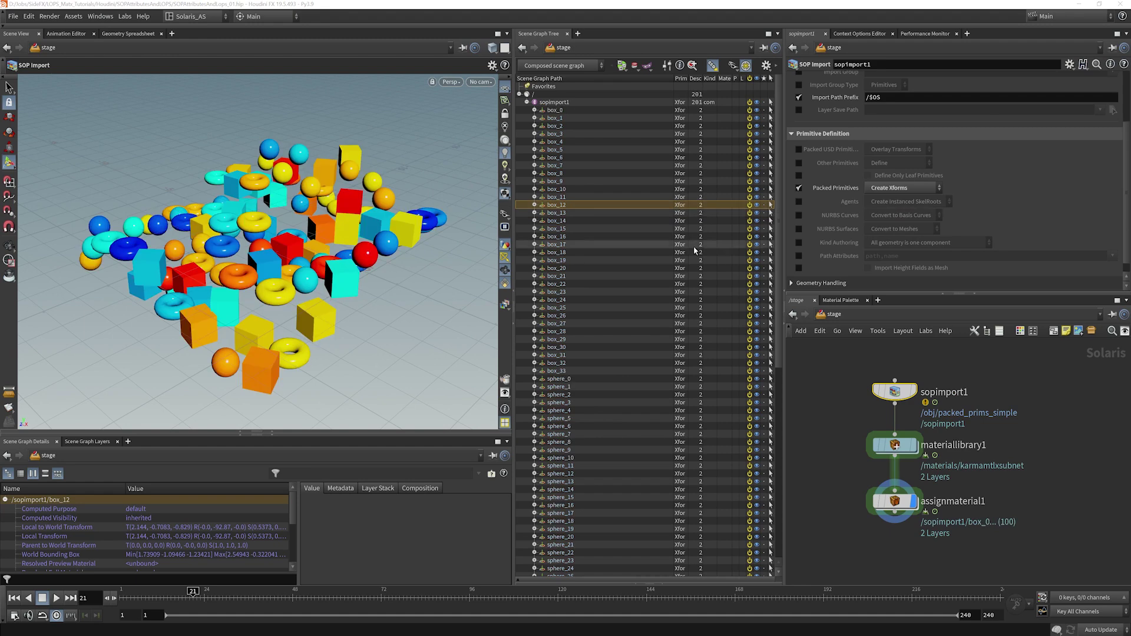
Step: Render the Xforms version of the import in the viewport with Karma
middle_drag(849, 496, 850, 460)
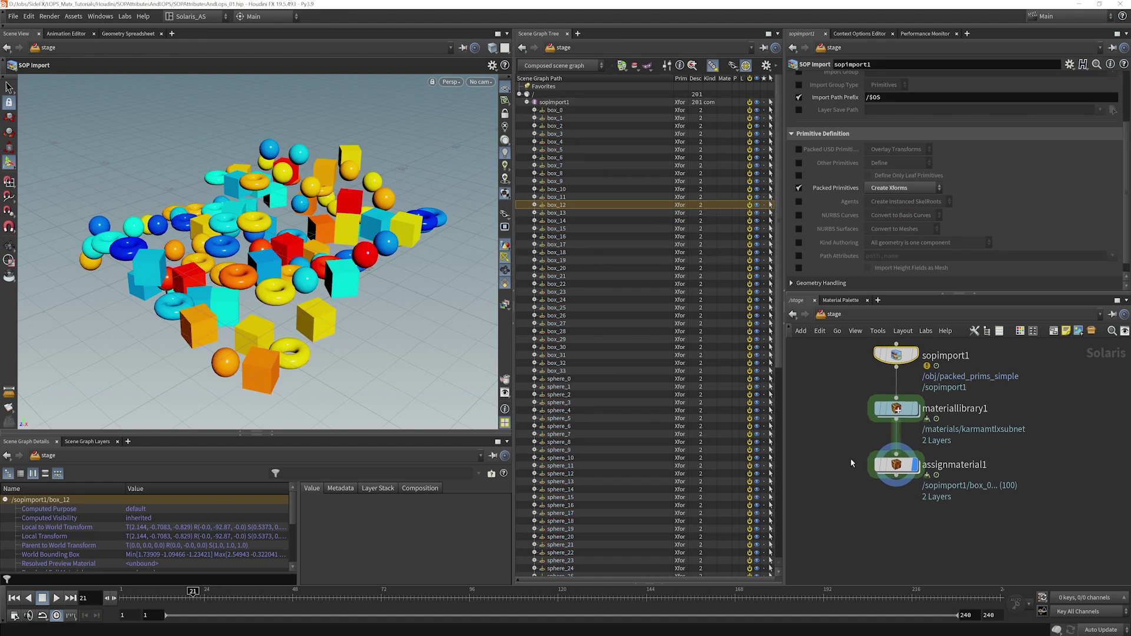
click(851, 460)
click(452, 82)
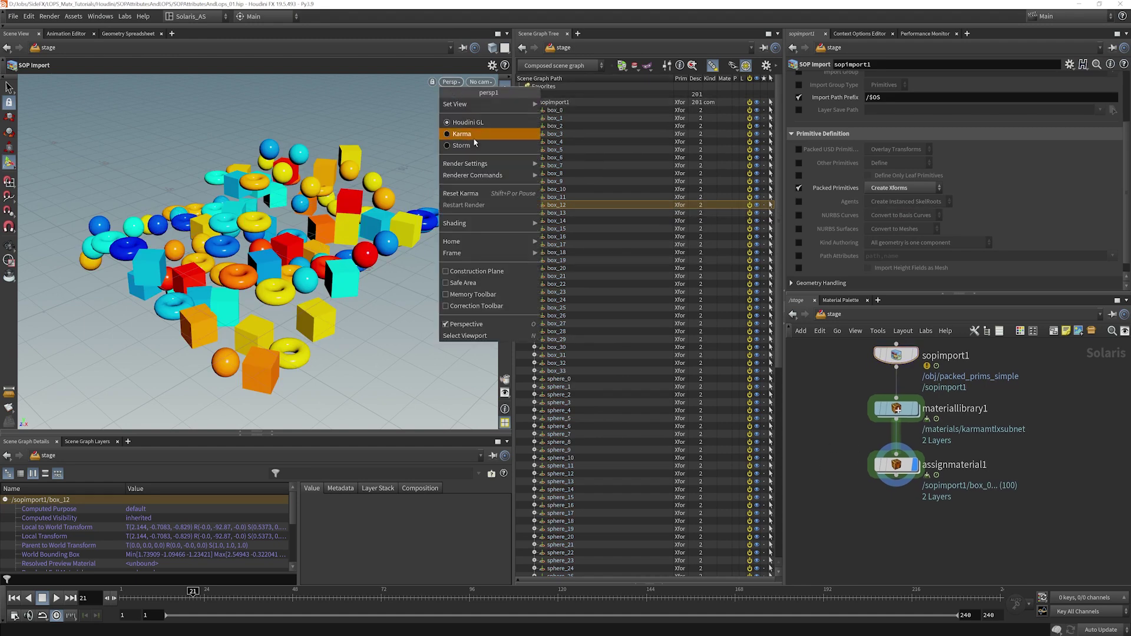
click(468, 137)
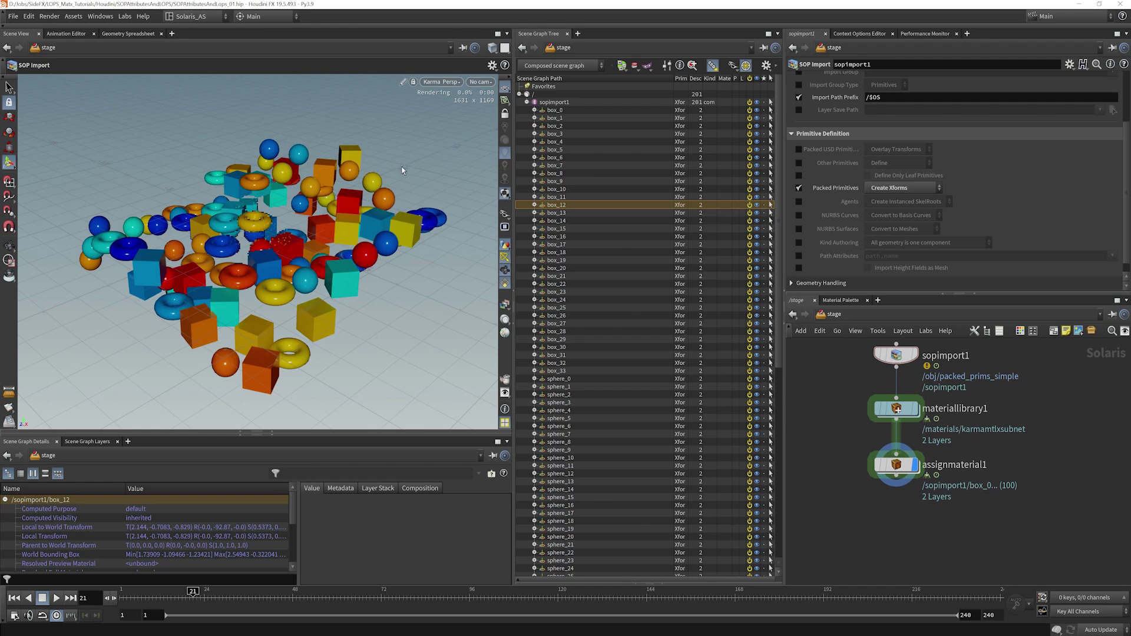
Step: Reopen karmamtlxsubnet and disconnect the geometry property node from the standard surface's base_color
double_click(899, 406)
click(899, 406)
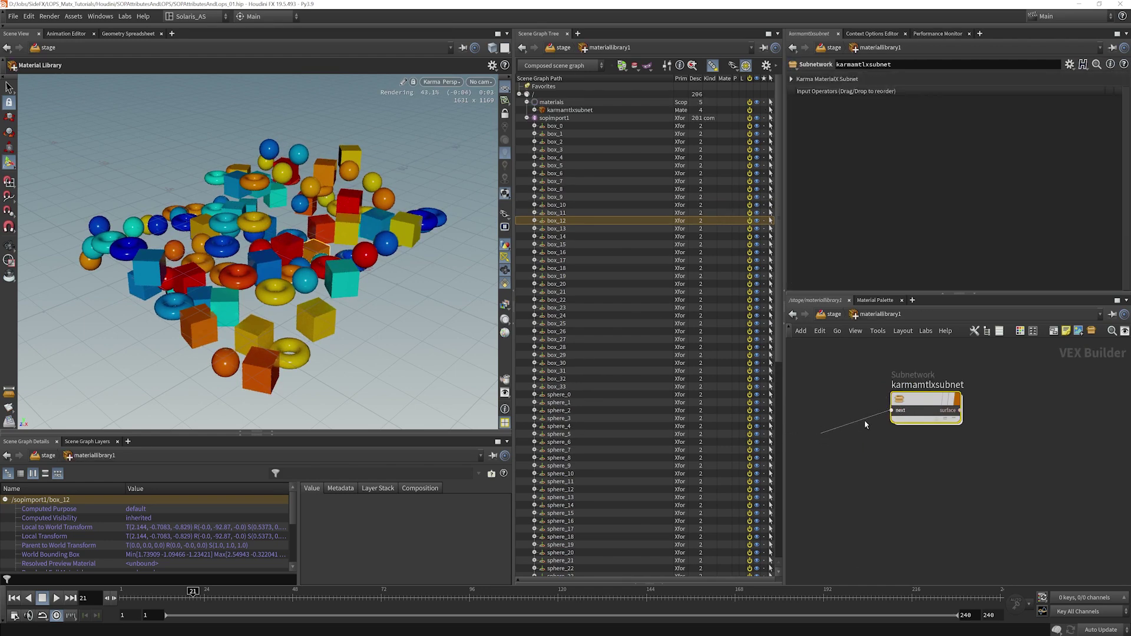
double_click(925, 402)
key(y)
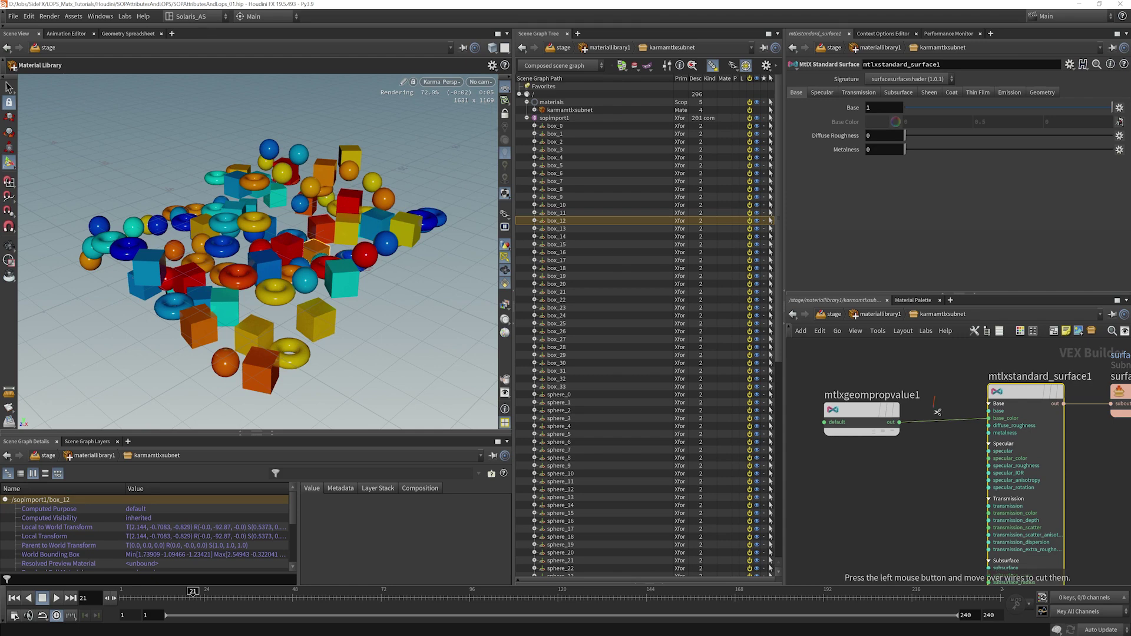
drag(934, 409, 936, 444)
Step: Wire the geometry property node's output back into base_color and go back to the stage network
click(899, 422)
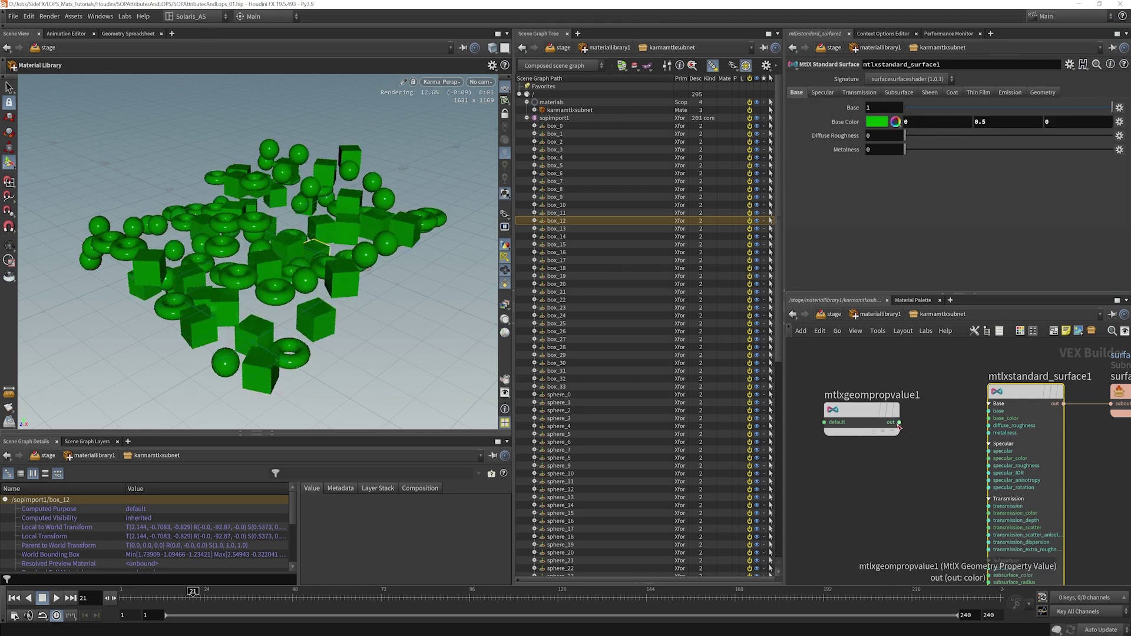
click(988, 418)
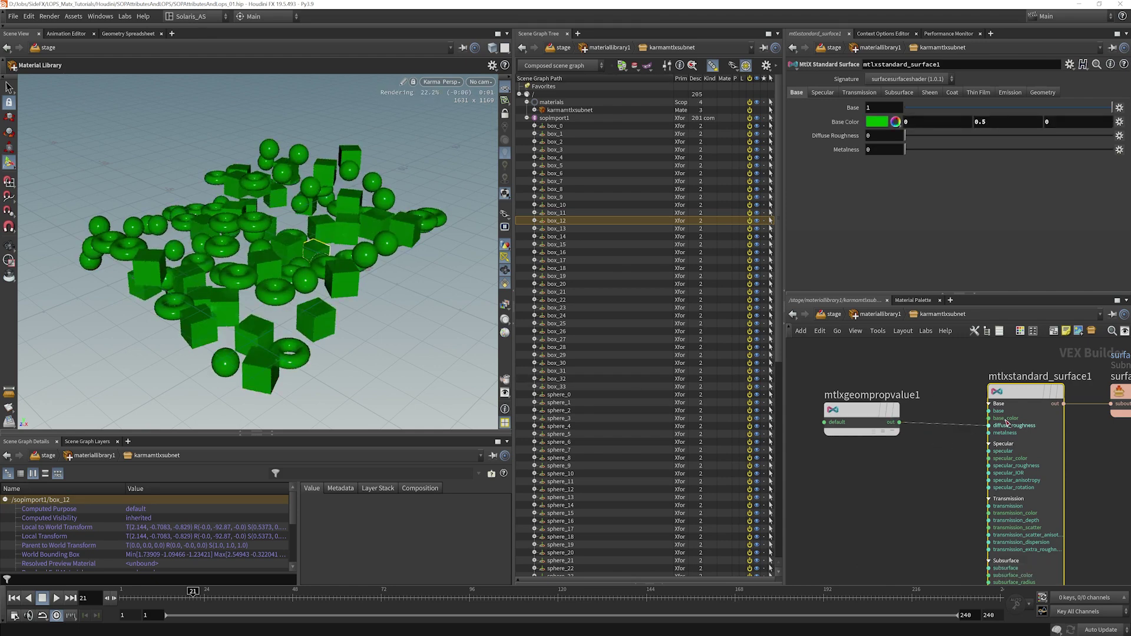
click(854, 316)
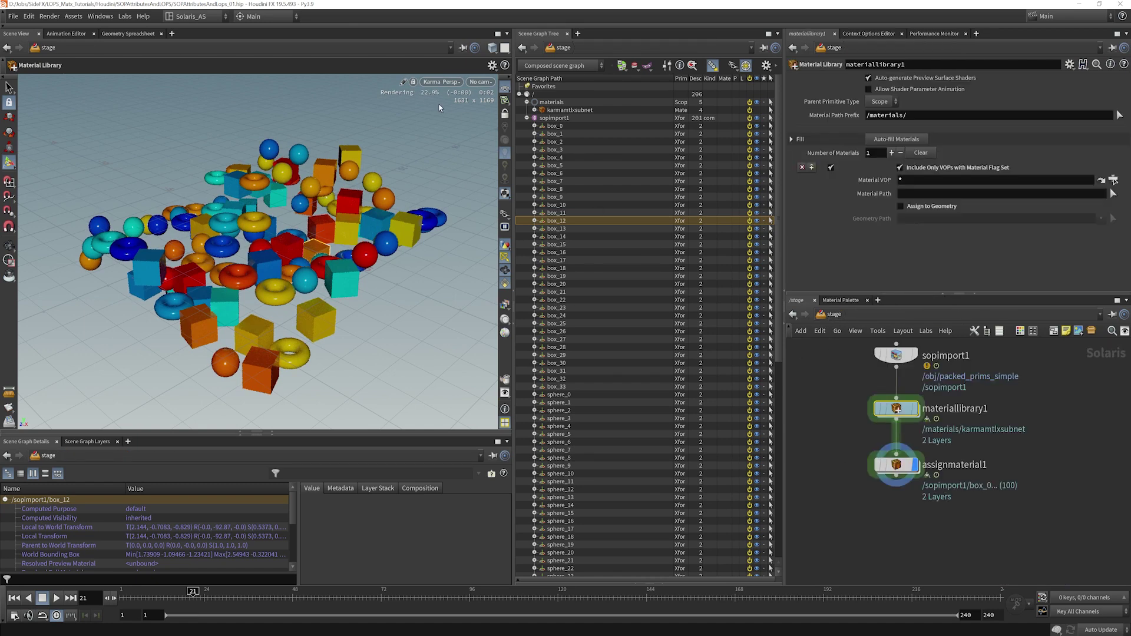
Step: Switch the viewport renderer back to Houdini GL and set sopimport1's Packed Primitives to Unpack
click(450, 82)
click(459, 119)
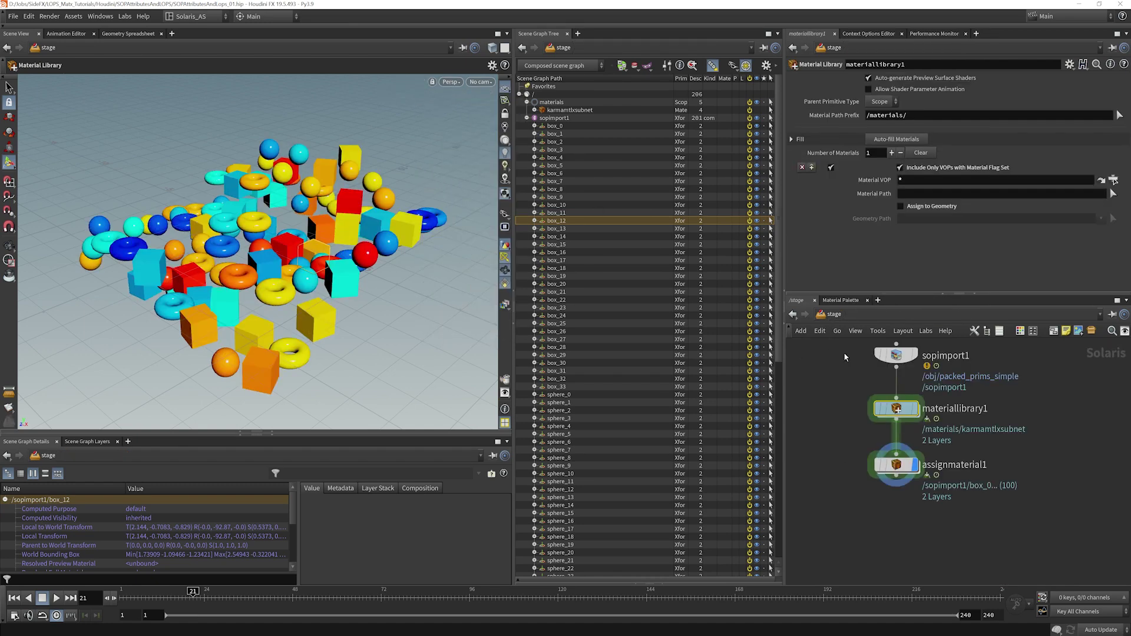
click(896, 355)
click(901, 188)
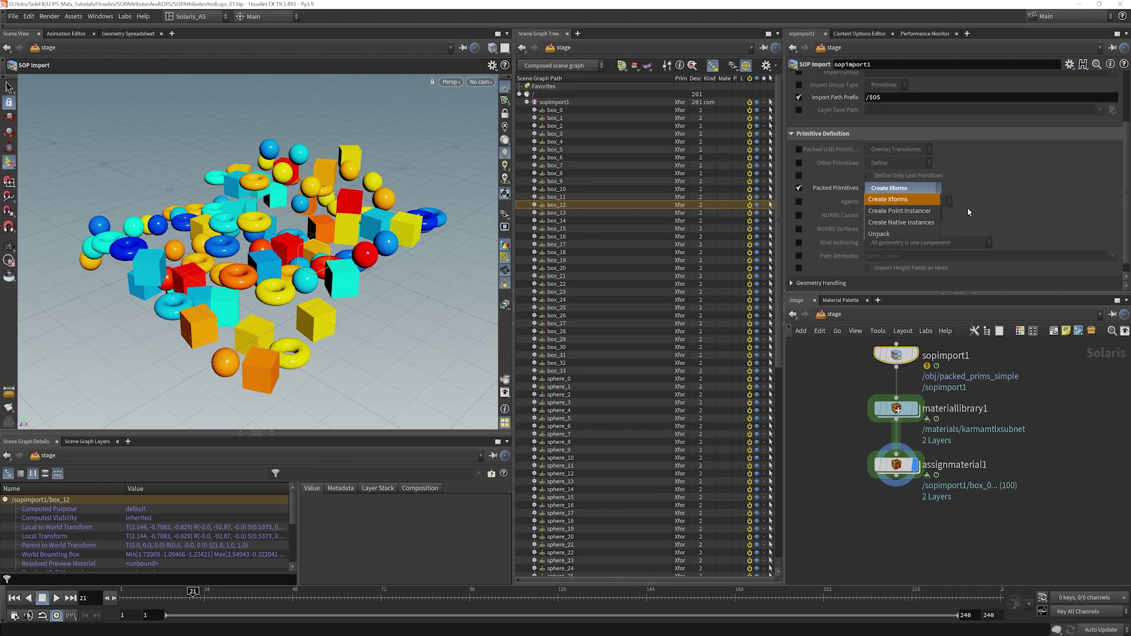
click(883, 235)
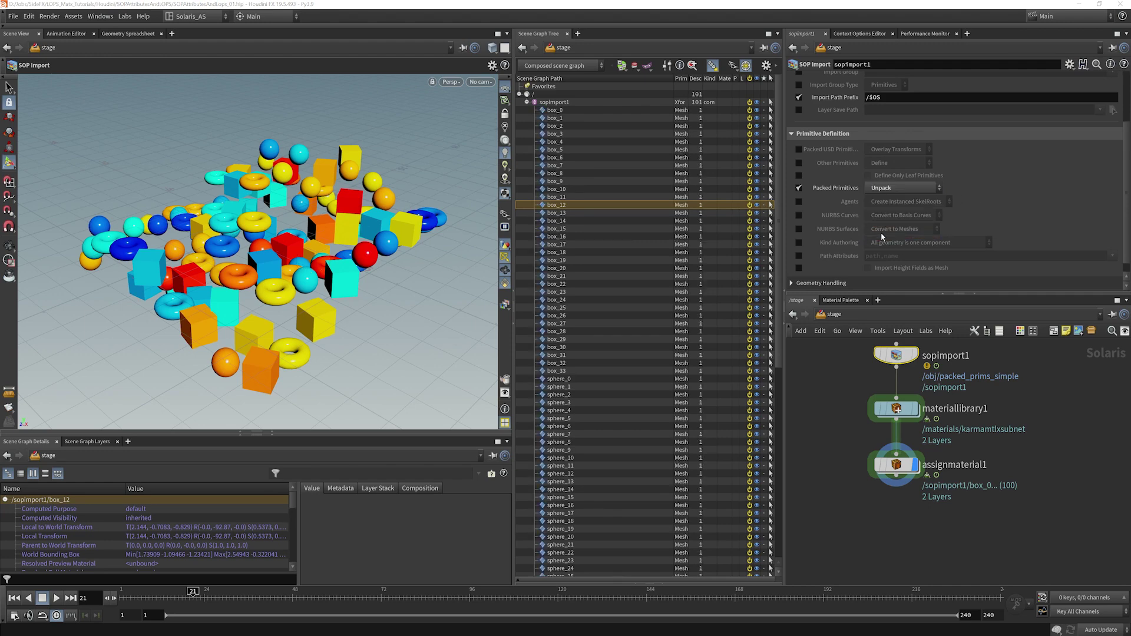
Step: Select assignmaterial1 and render the unpacked meshes in the viewport with Karma
click(825, 412)
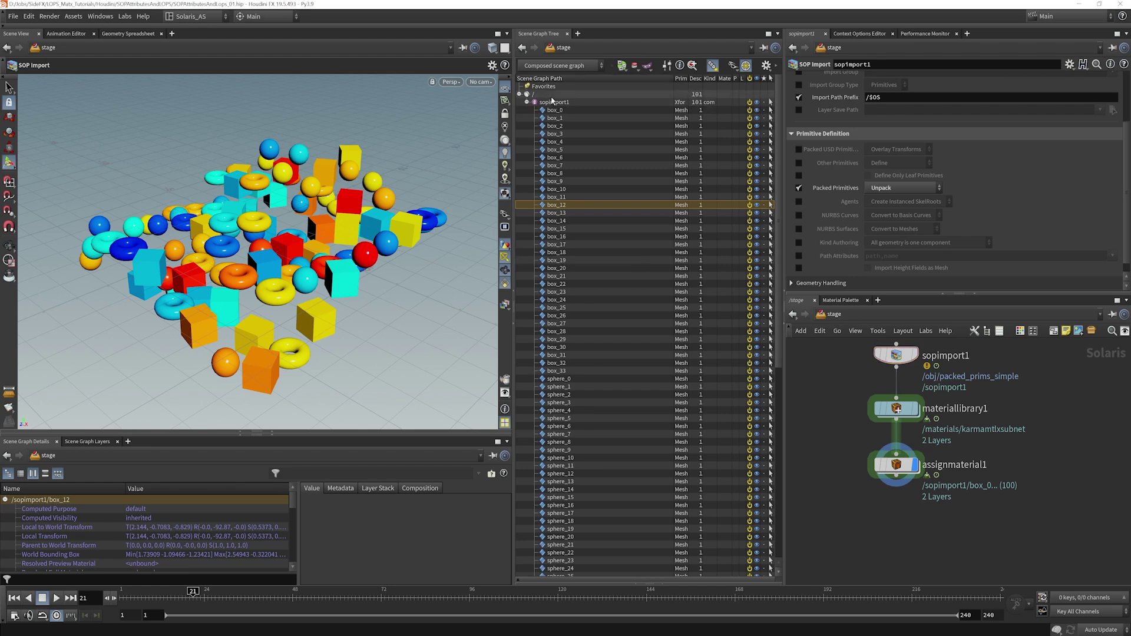
click(895, 465)
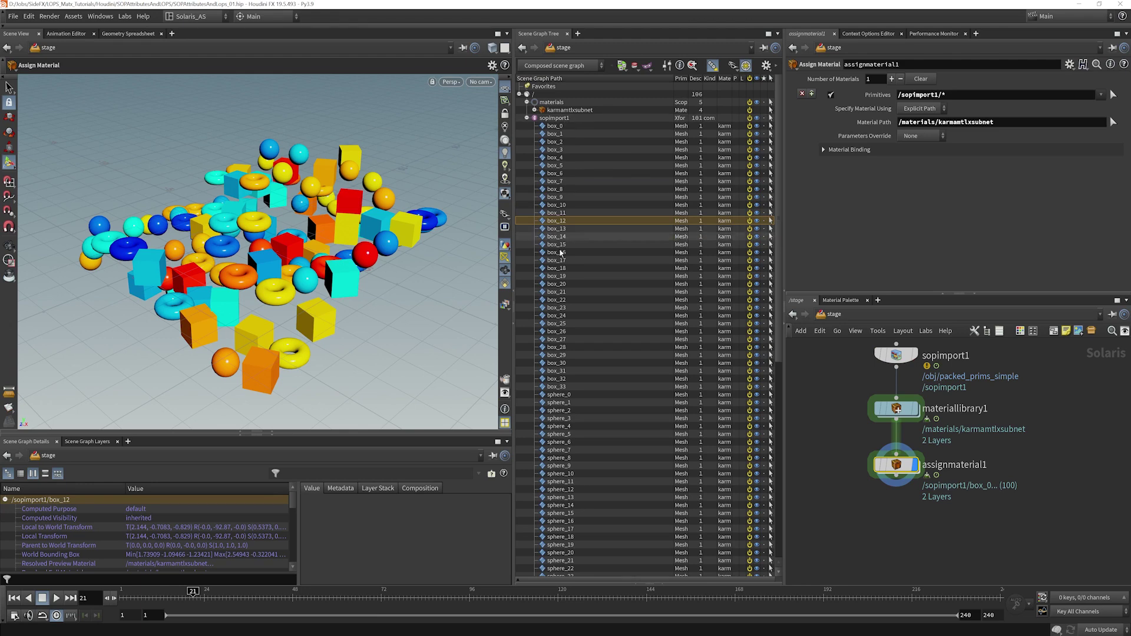
click(452, 83)
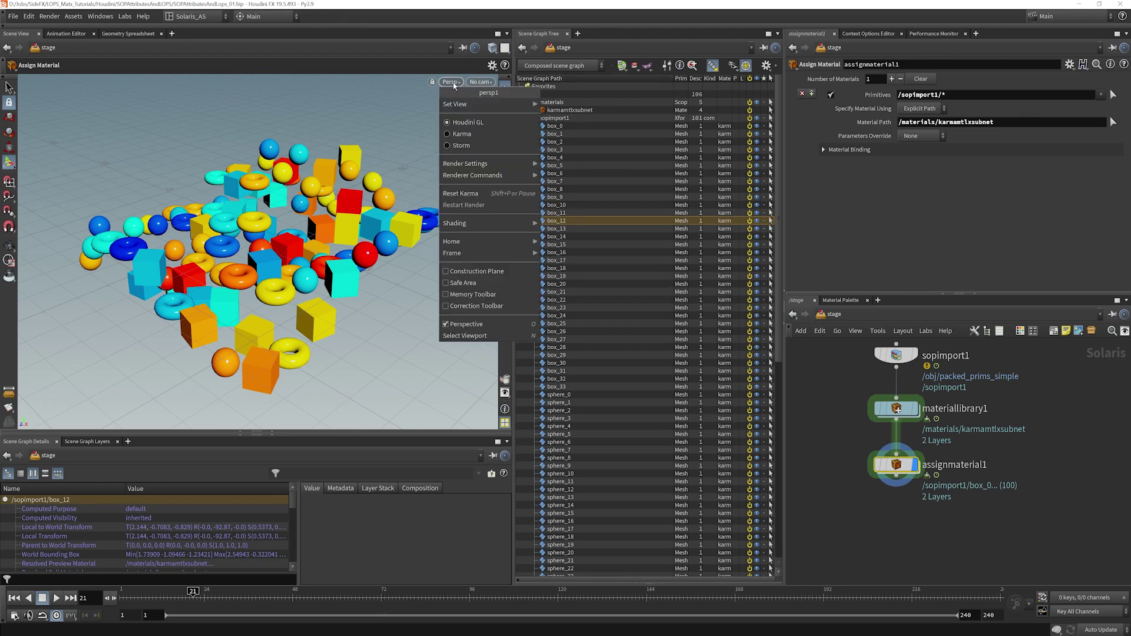
click(461, 133)
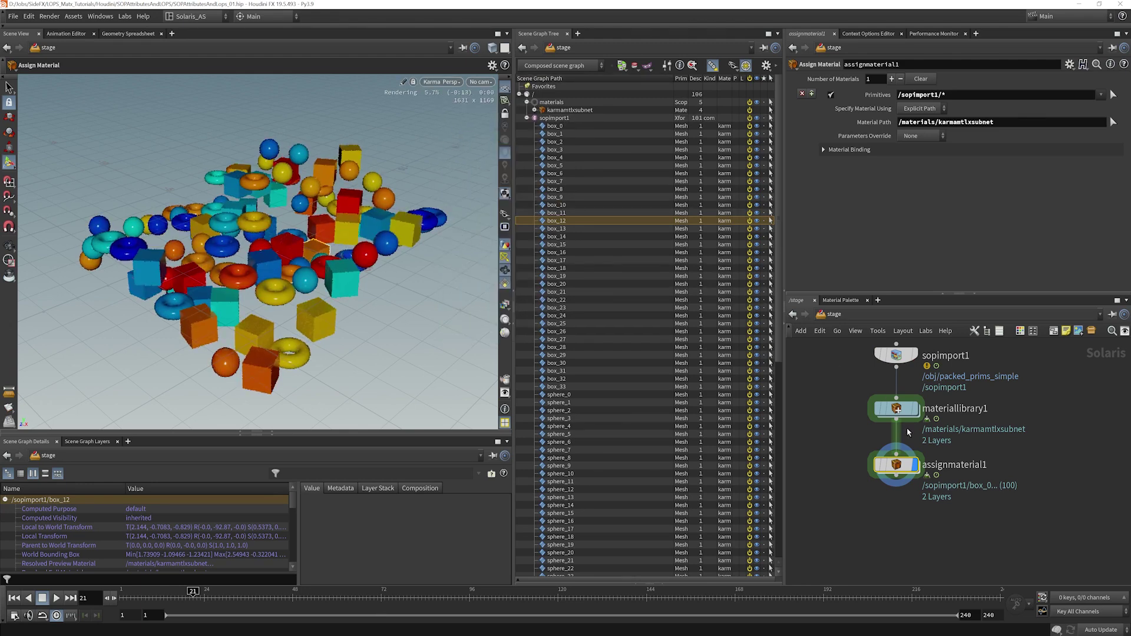
Step: Cut the wire into the standard surface's base_color inside karmamtlxsubnet, undo the cut and return to the stage network
double_click(896, 409)
double_click(926, 402)
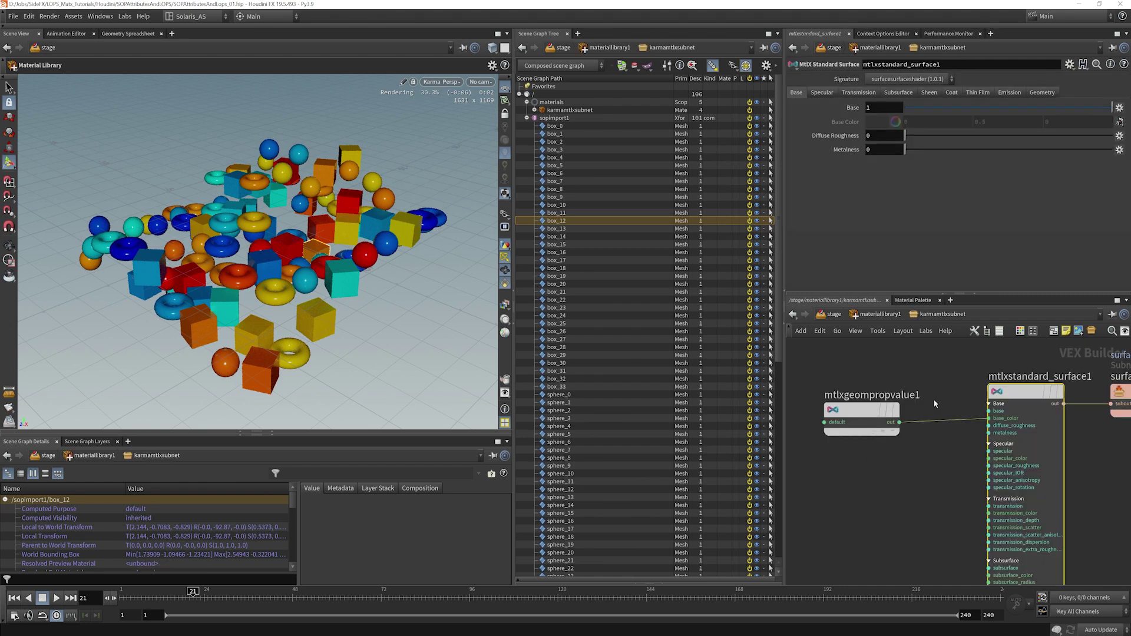
key(y)
drag(947, 404, 941, 468)
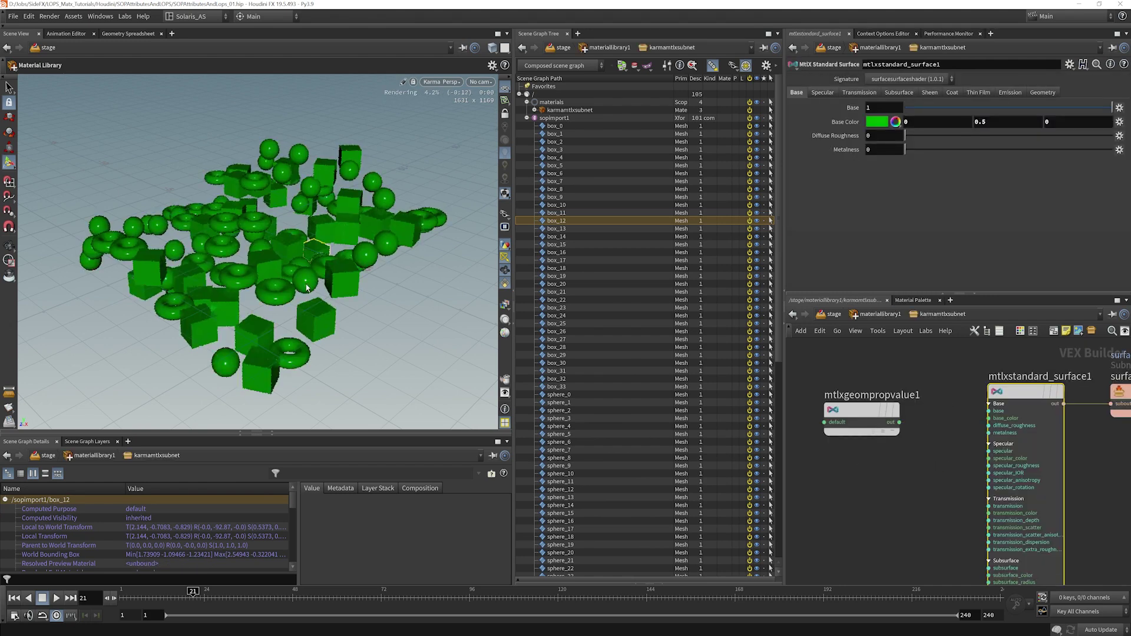
key(ctrl+z)
click(839, 319)
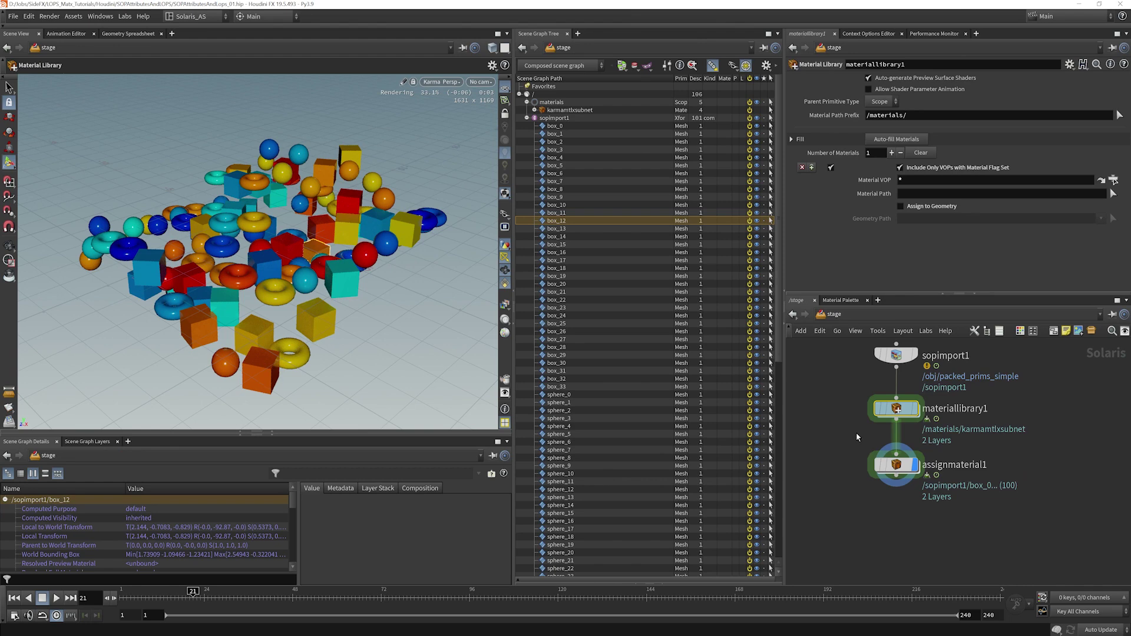
Step: Switch the viewport renderer back to Houdini GL and set sopimport1's Packed Primitives to Create Point Instancer
click(442, 82)
click(454, 122)
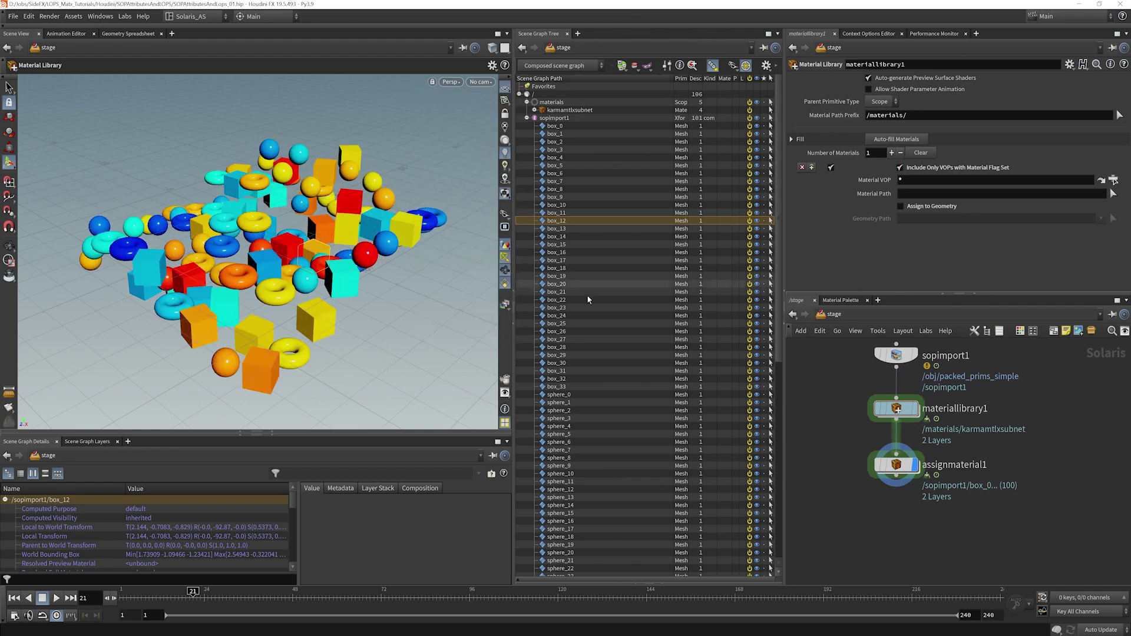
click(896, 353)
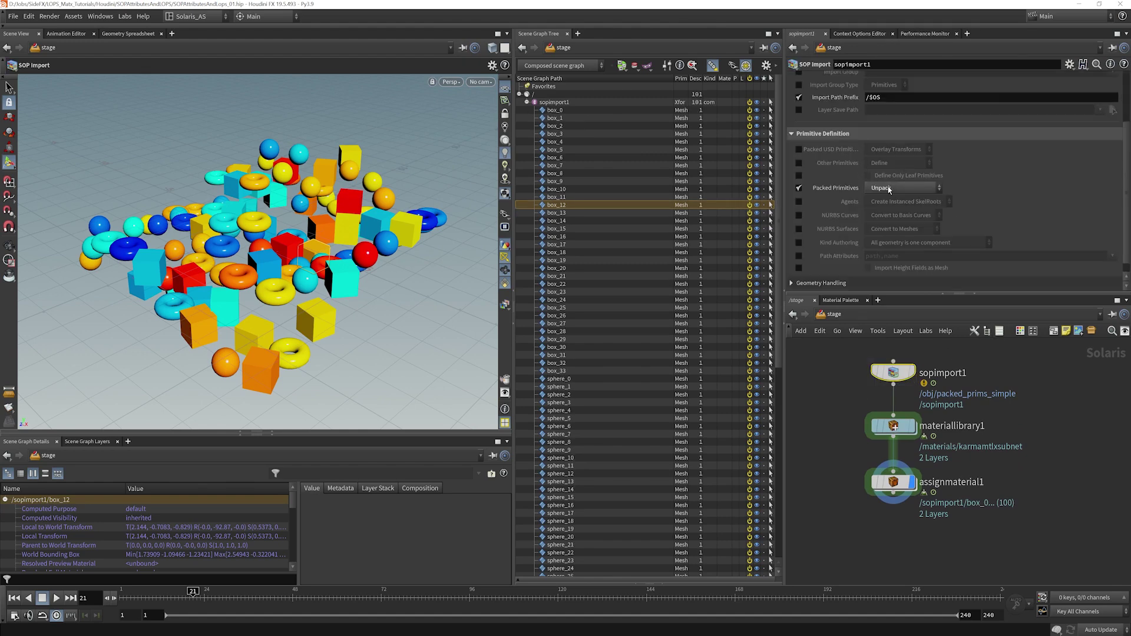
click(903, 188)
click(910, 212)
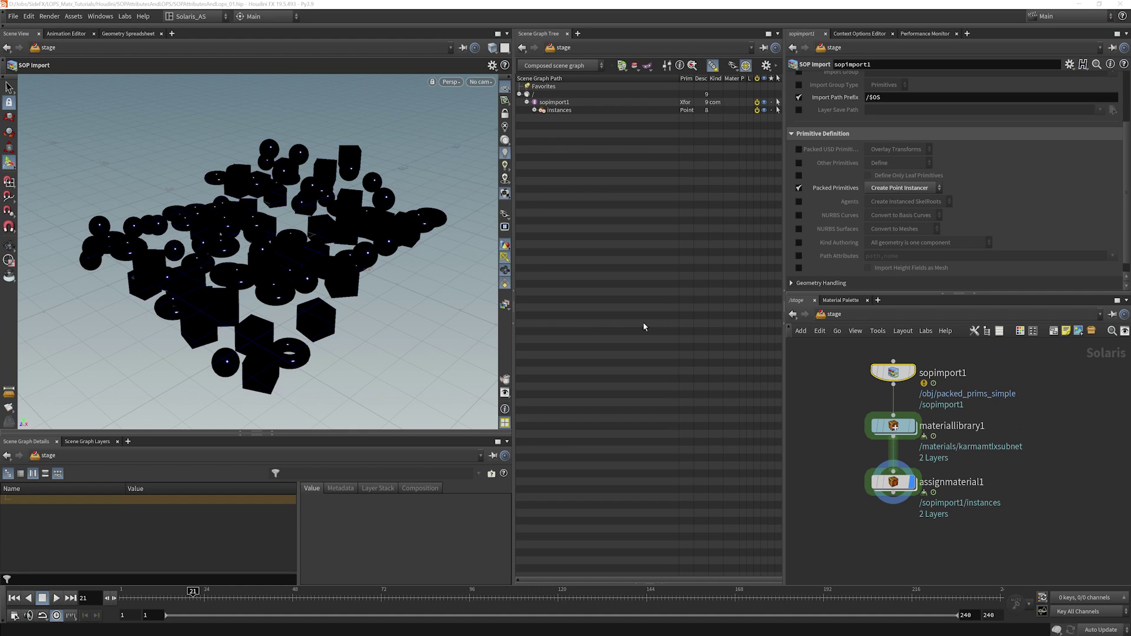
Step: Expand the instances and their Prototypes in the scene graph and set assignmaterial1's Primitives to /sopimport1/instances
click(535, 110)
click(541, 118)
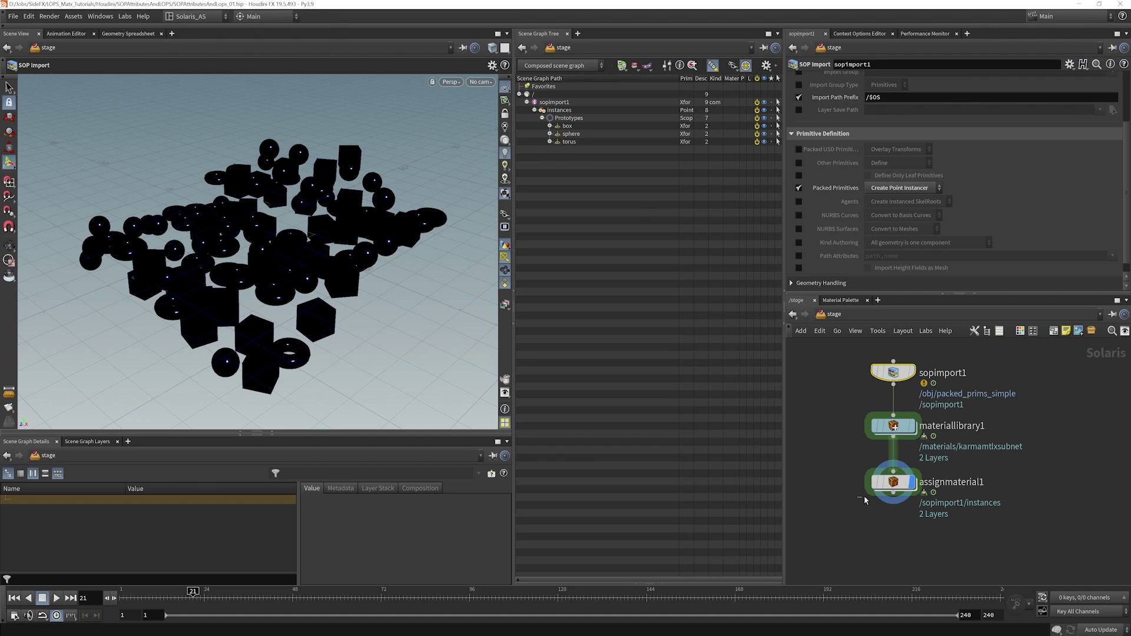
click(889, 483)
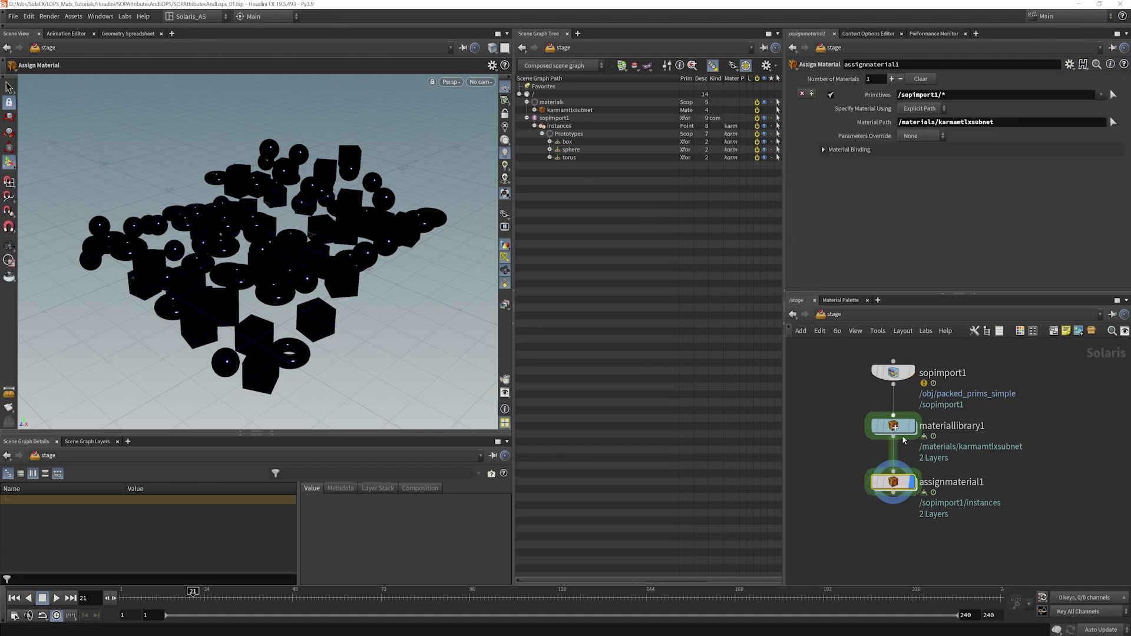
click(558, 127)
drag(916, 94, 928, 96)
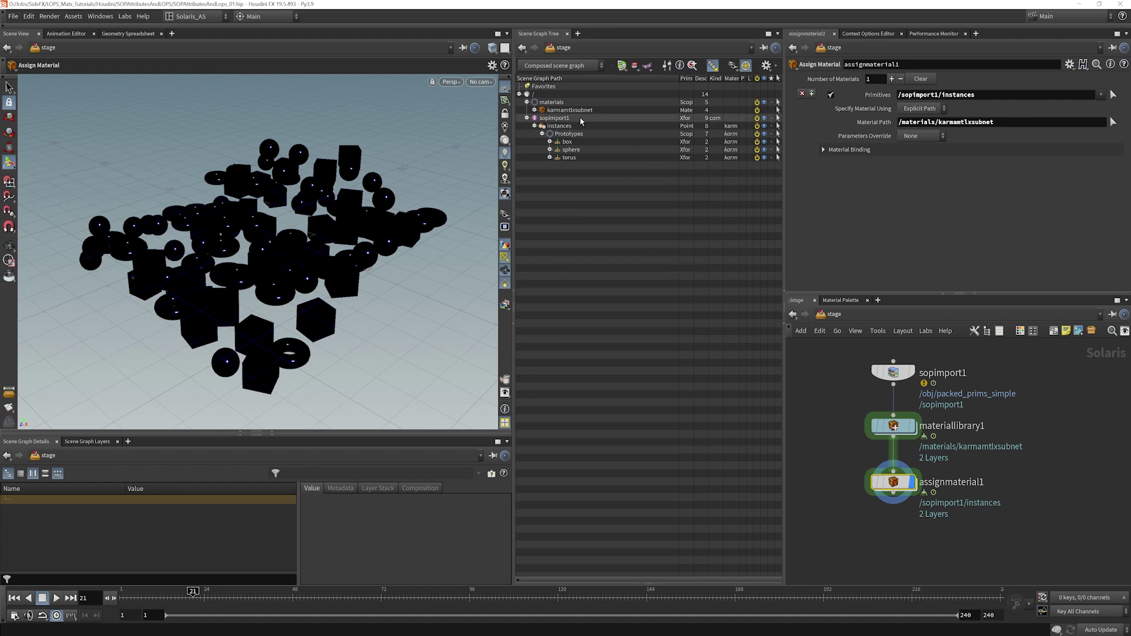
Step: Inspect the primvars of the instances prim in the scene graph details, including primvars:Cd
click(558, 126)
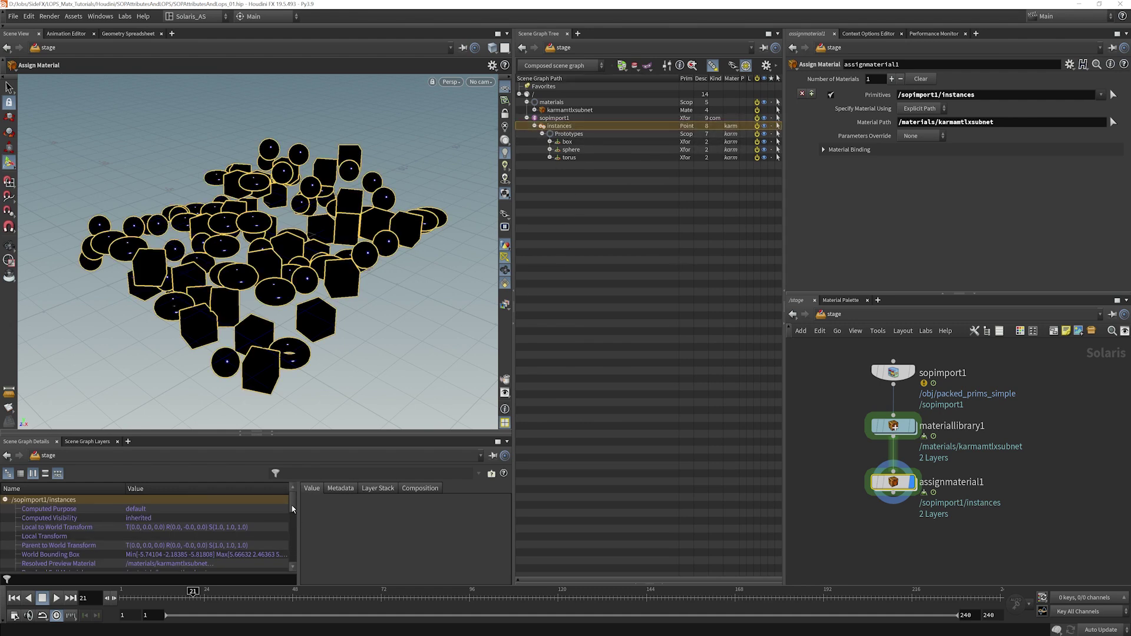
drag(291, 499, 289, 531)
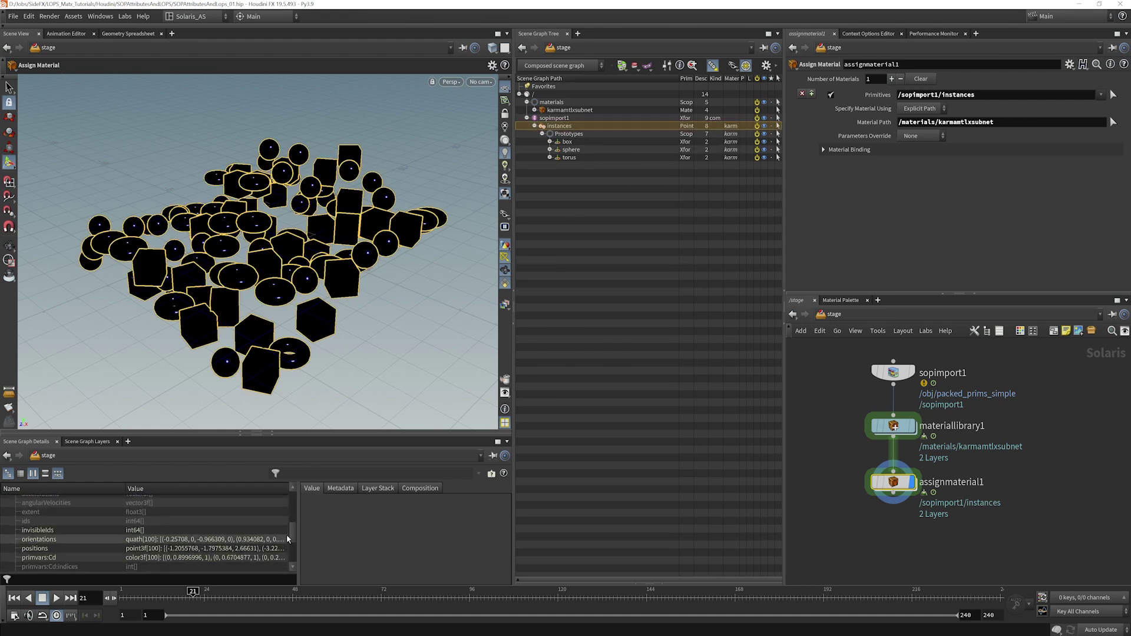
mouse_move(286, 534)
mouse_down()
mouse_move(284, 557)
mouse_move(289, 541)
mouse_up()
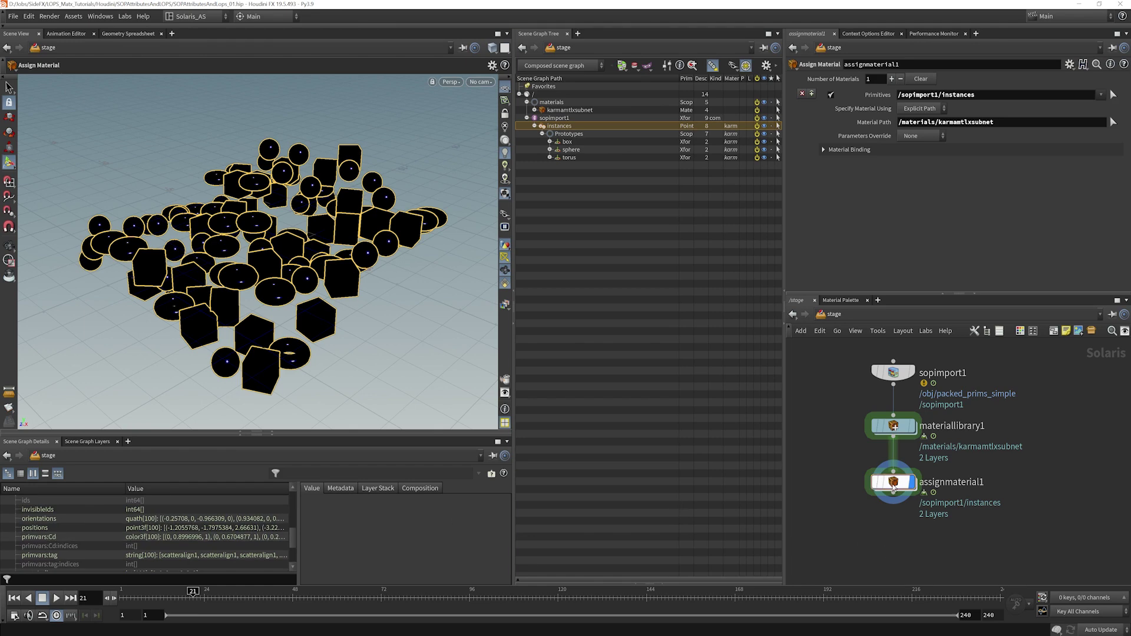
Step: Set mtlxgeompropvalue1's Geomprop to Cd in karmamtlxsubnet and render the point instances in the viewport with Karma
double_click(893, 425)
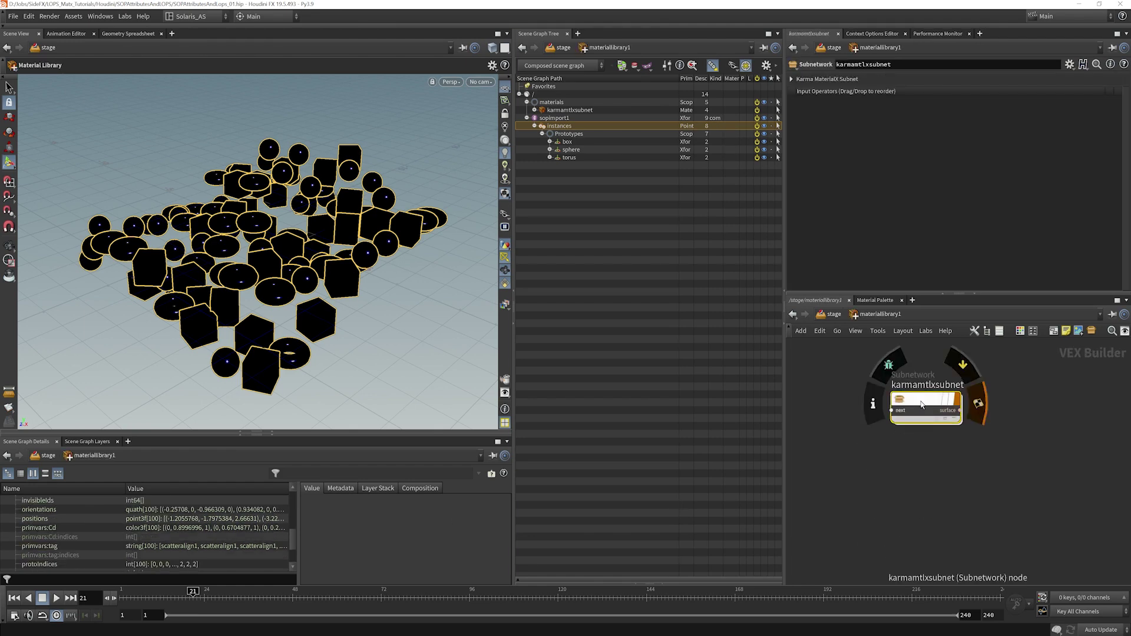
double_click(895, 401)
double_click(914, 94)
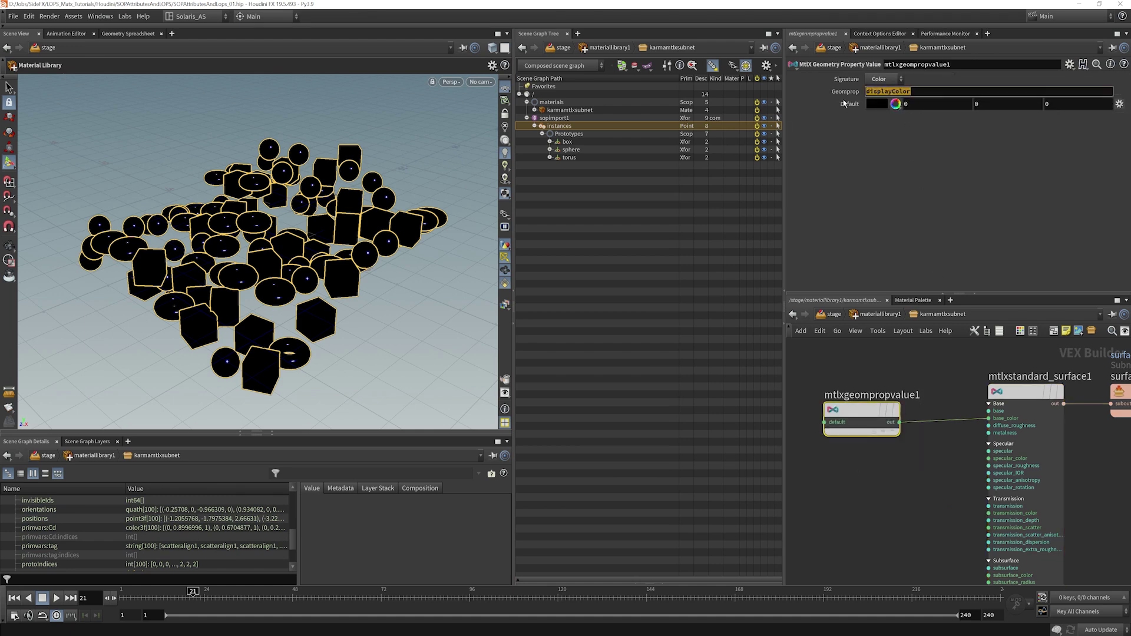
text(Cd)
key(Return)
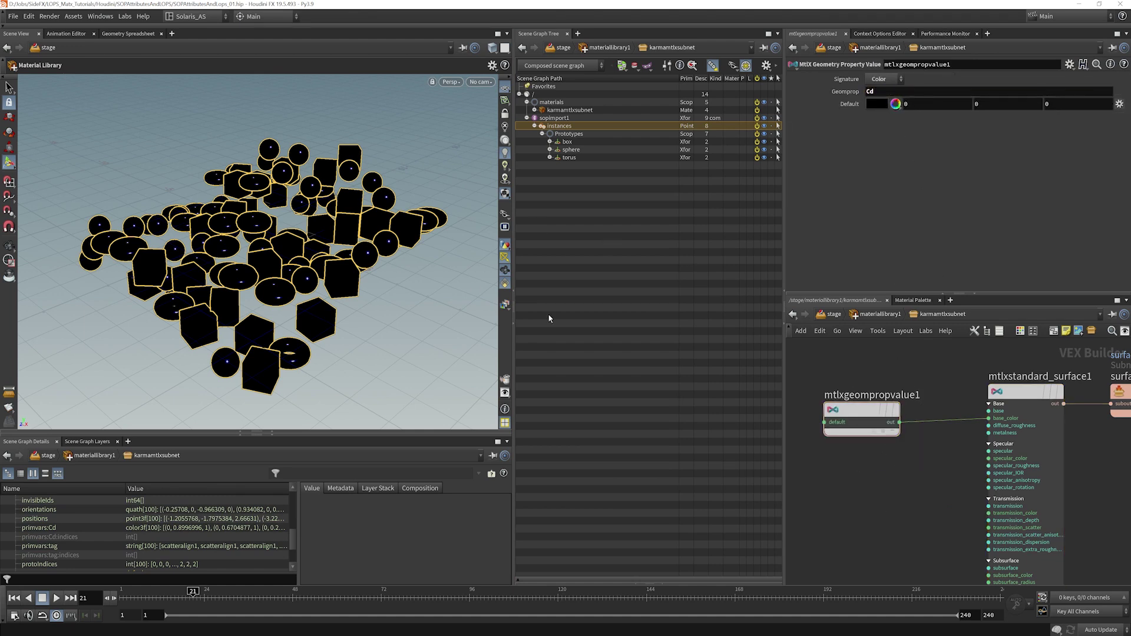
click(450, 82)
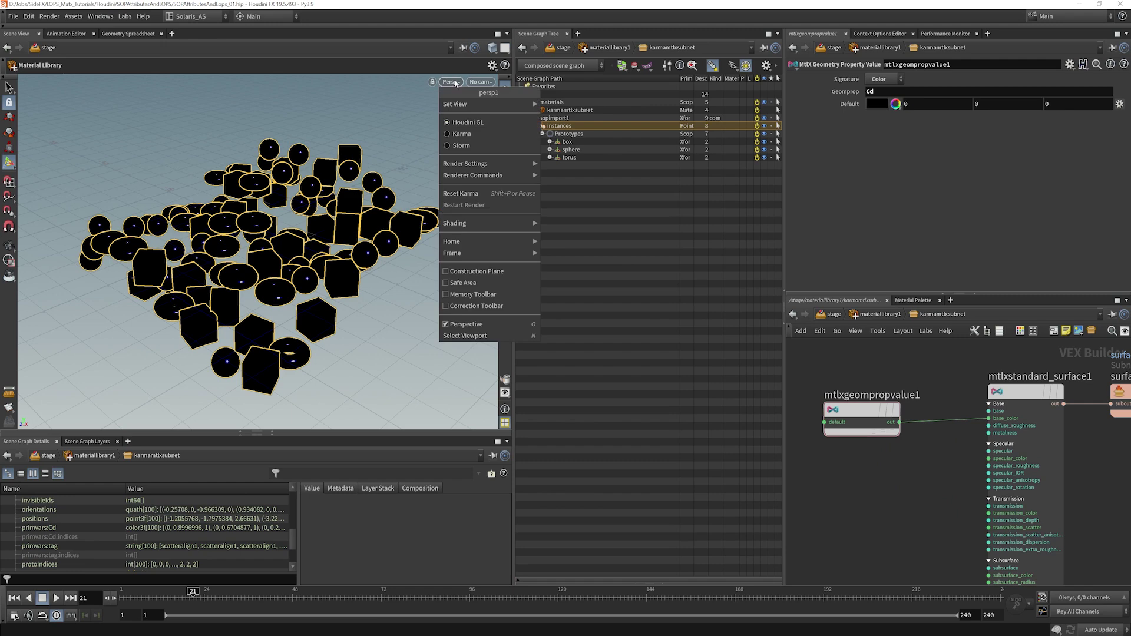
click(475, 134)
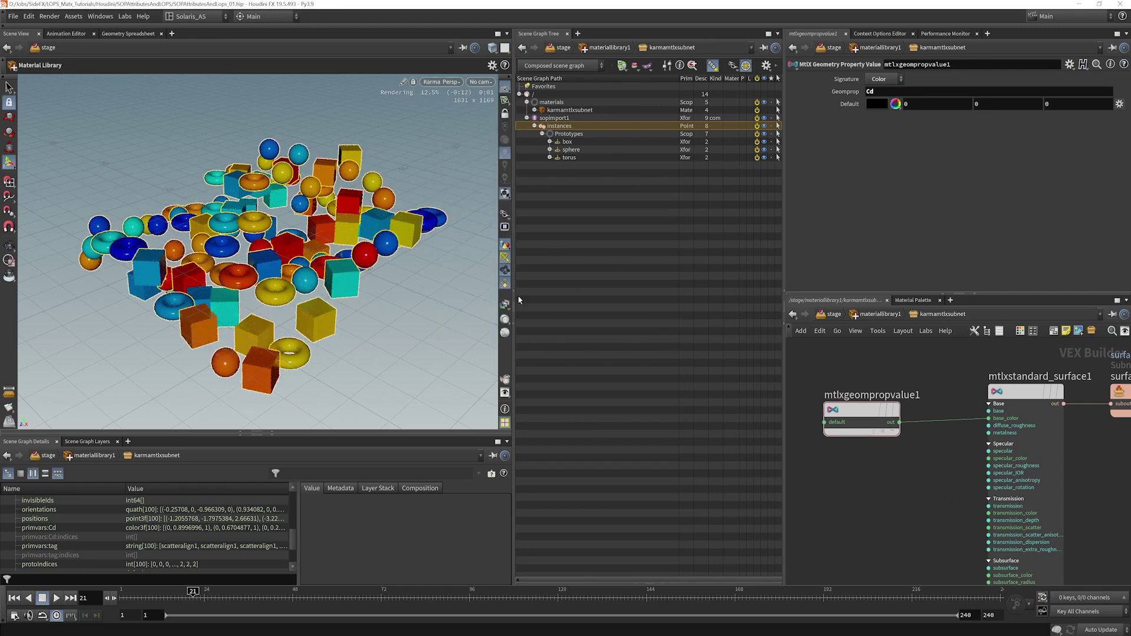
Step: Disconnect mtlxgeompropvalue1 from the standard surface's base_color and wire its output back in
middle_drag(972, 403, 949, 398)
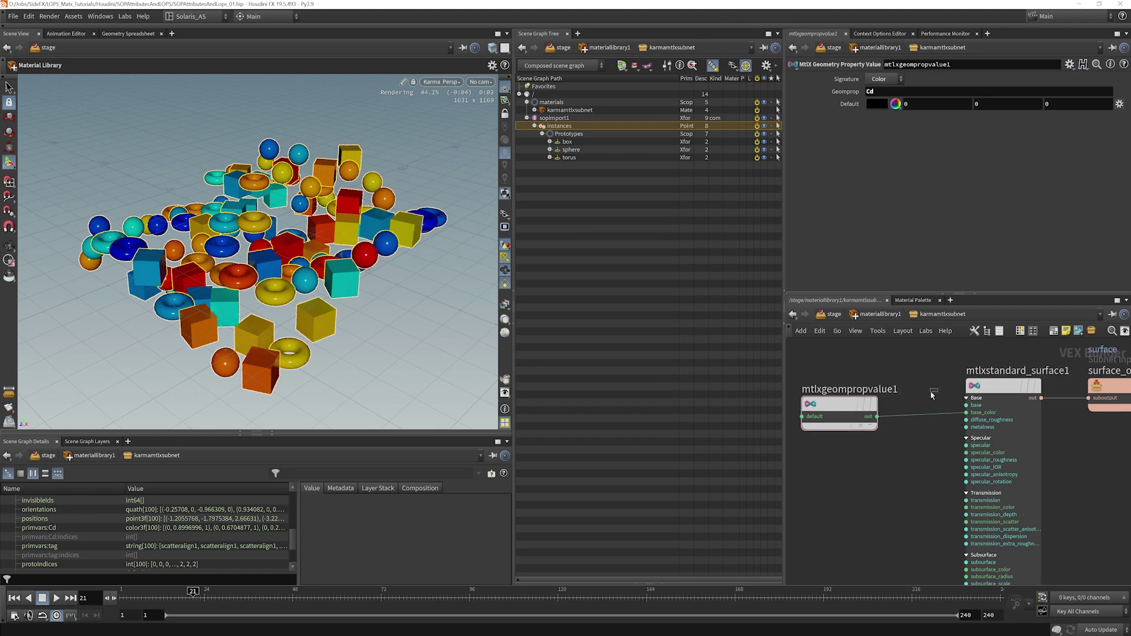
key(y)
drag(936, 399, 925, 439)
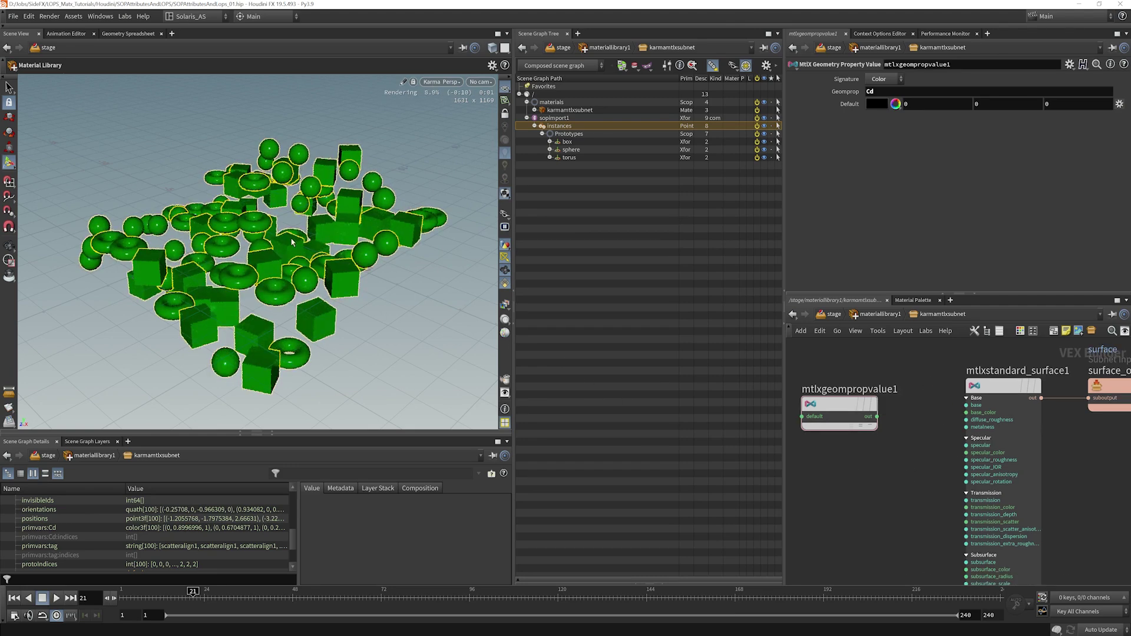
click(876, 416)
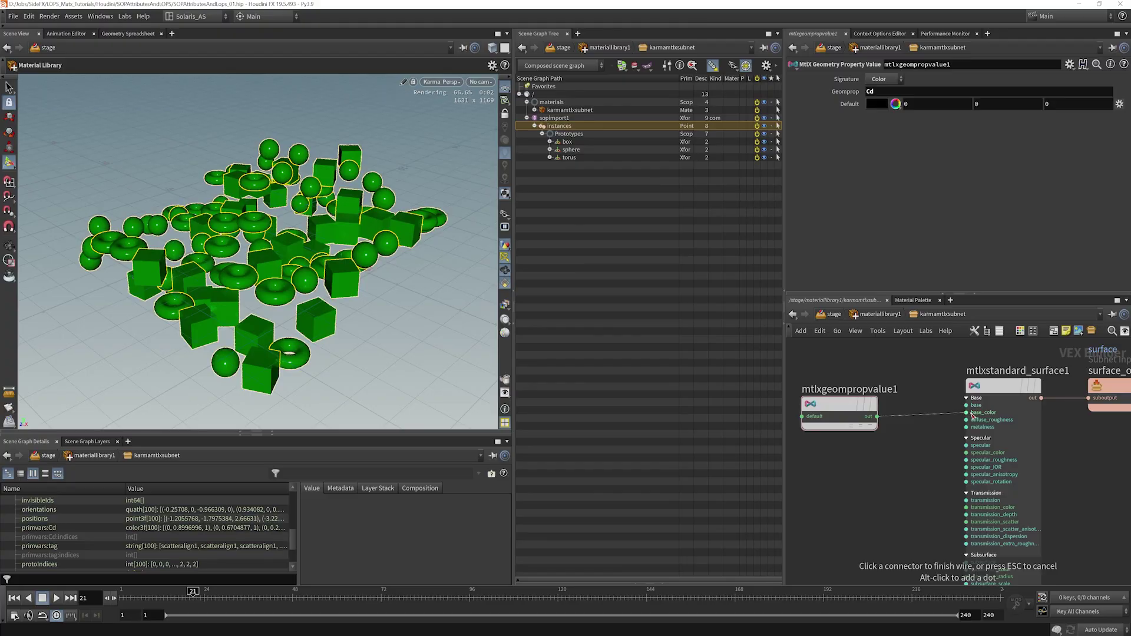
click(966, 412)
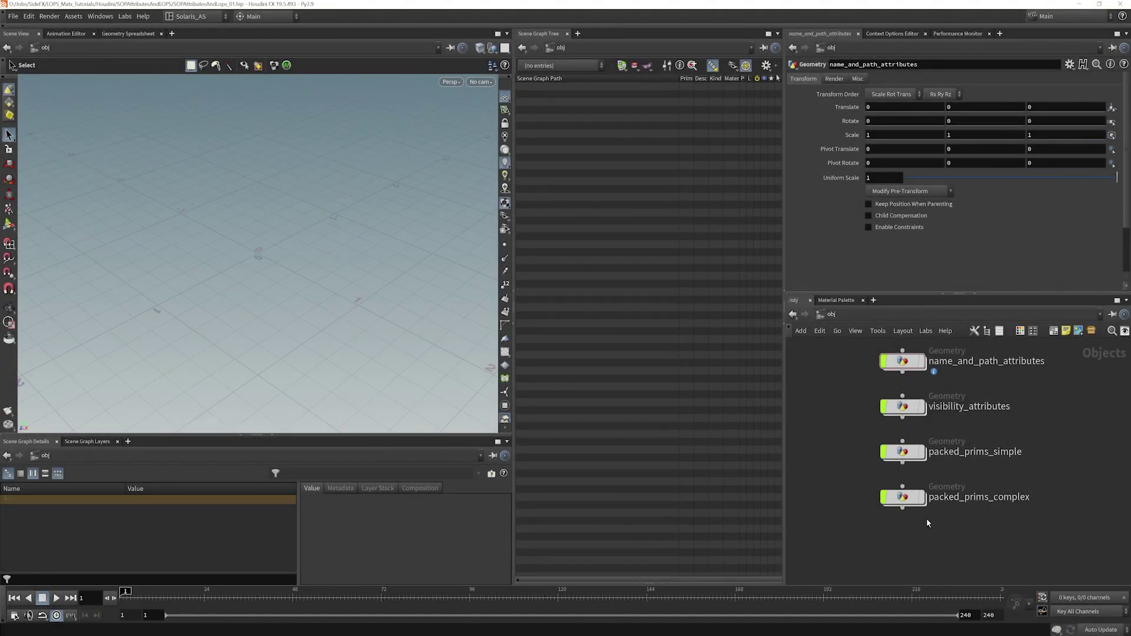
Step: Open the packed_prims_complex geometry network and examine its scattered shapes from far and near
mouse_move(913, 502)
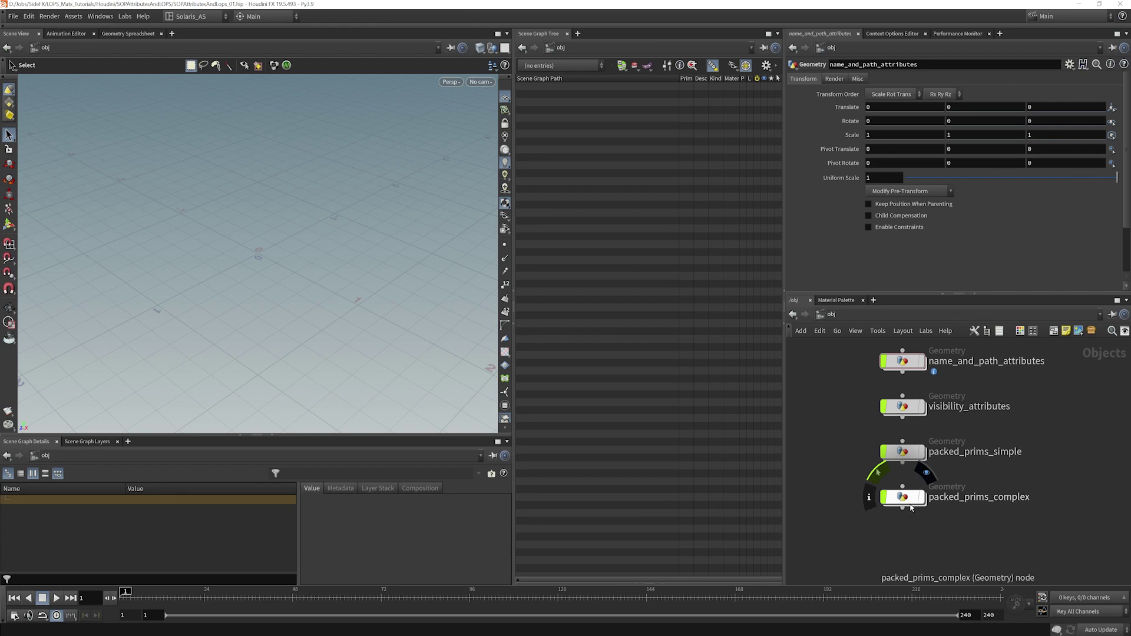
double_click(906, 502)
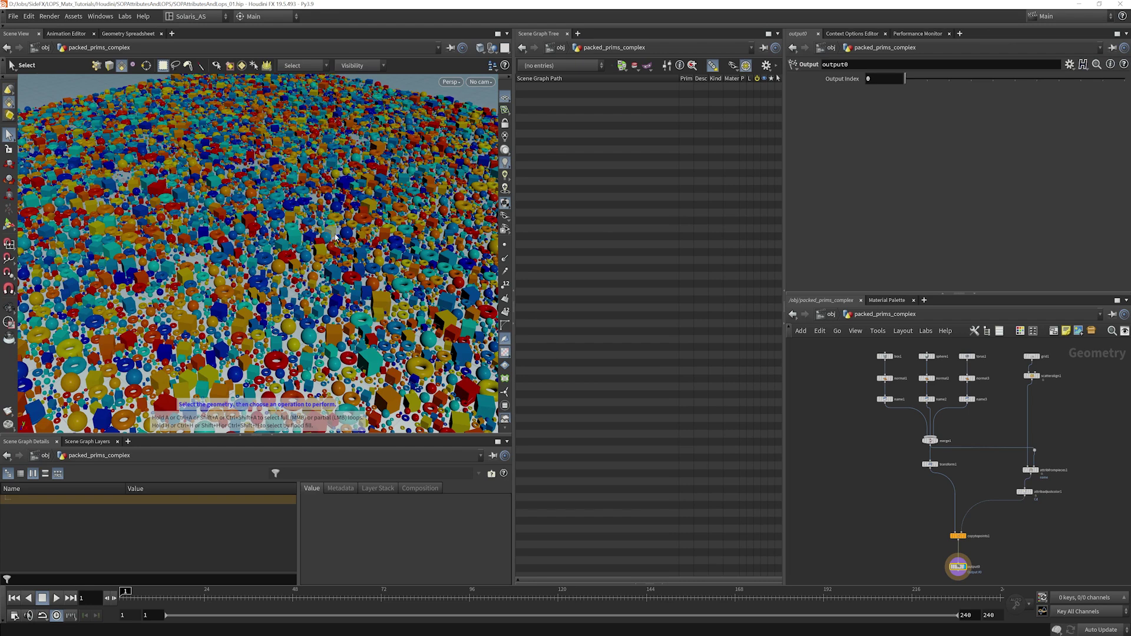
middle_drag(910, 490, 902, 485)
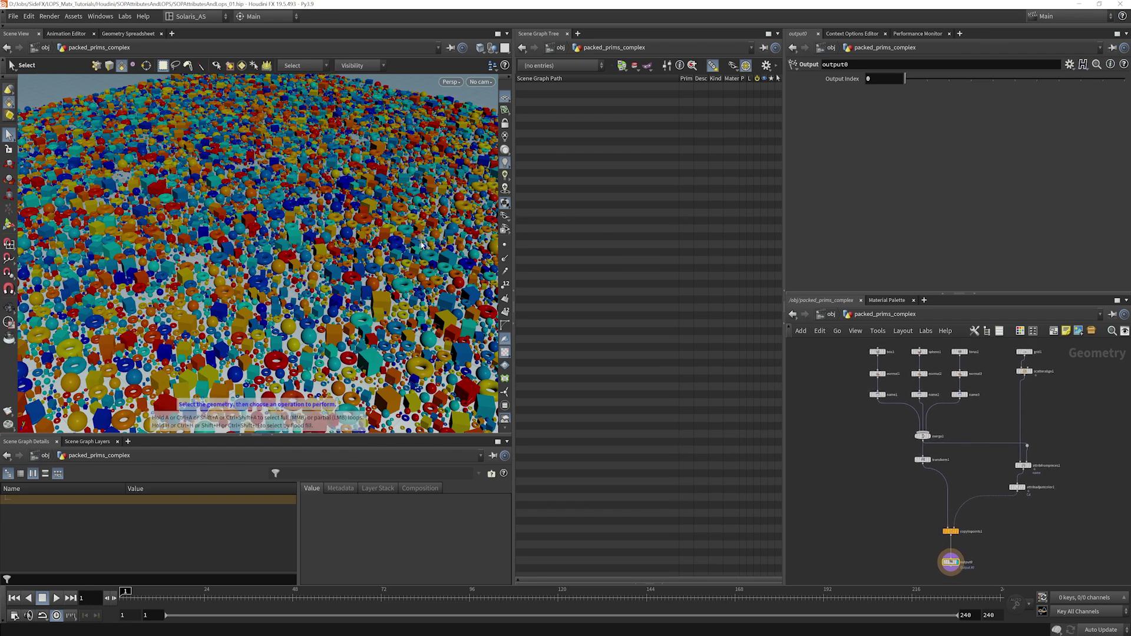
alt+right_drag(371, 234, 349, 236)
scroll(348, 235, down, 5)
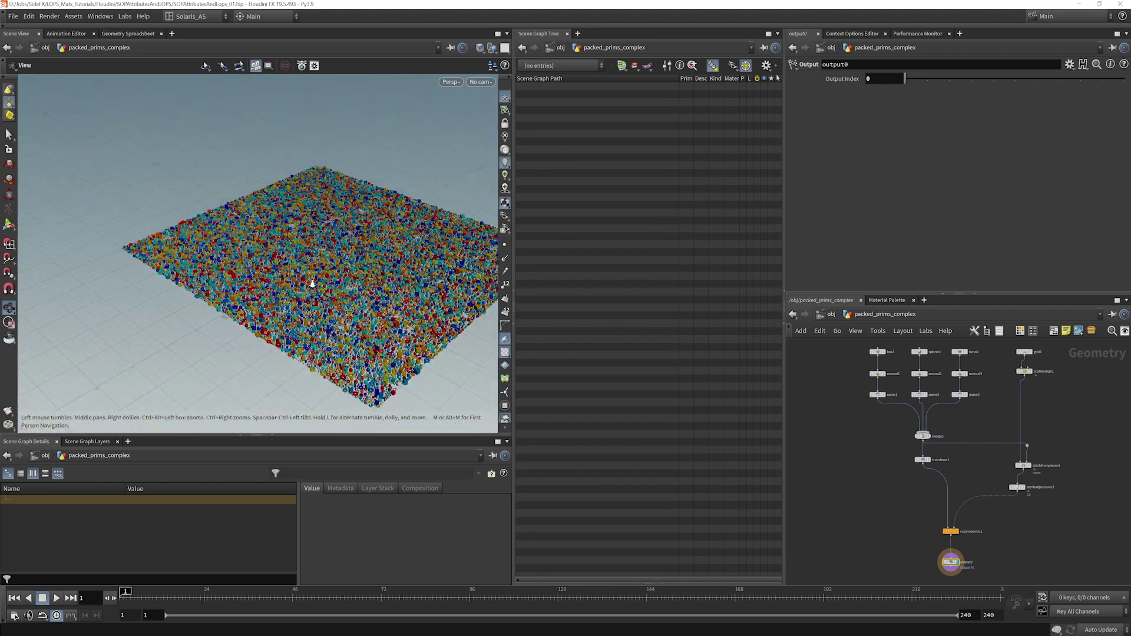
scroll(352, 266, up, 8)
drag(354, 266, 327, 282)
key(s)
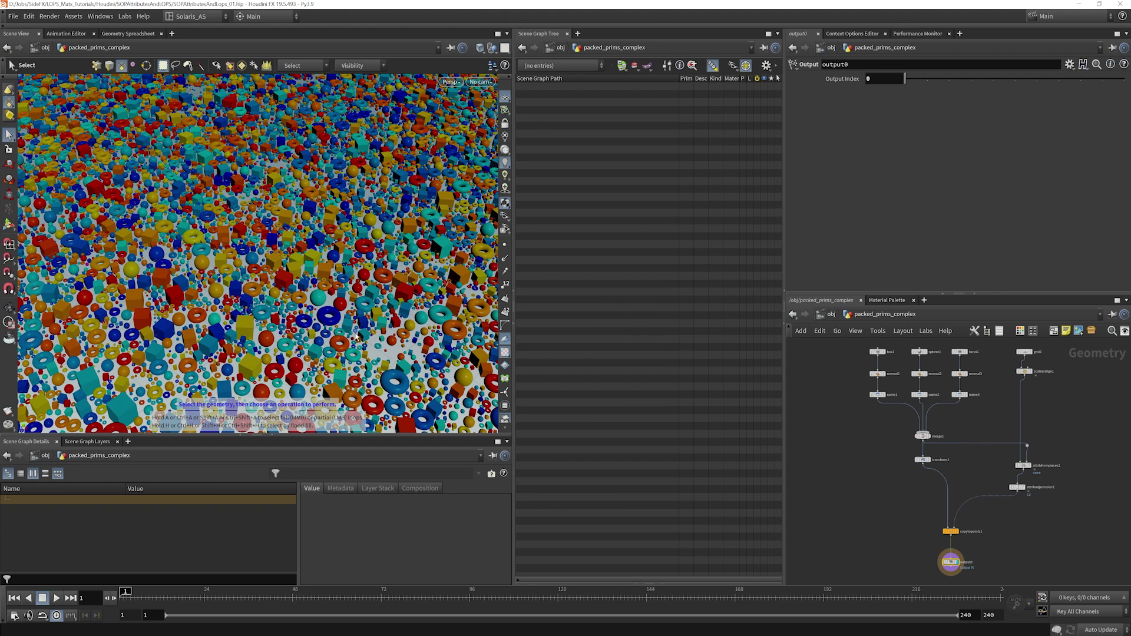
Step: Go to the empty stage network and add a SOP Import node
click(832, 328)
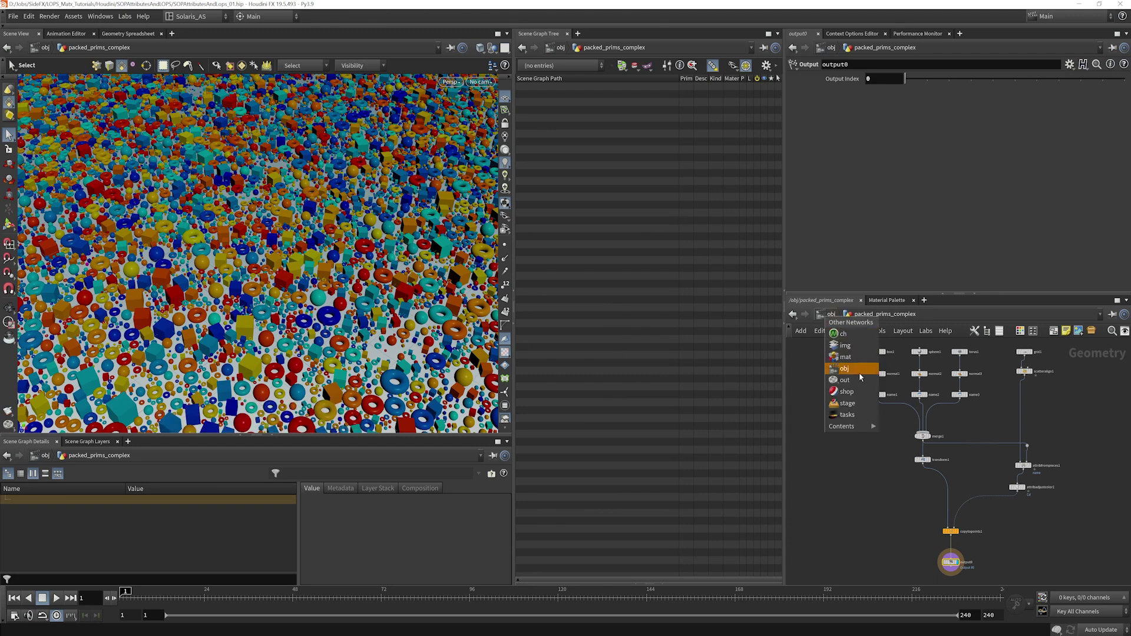
click(851, 404)
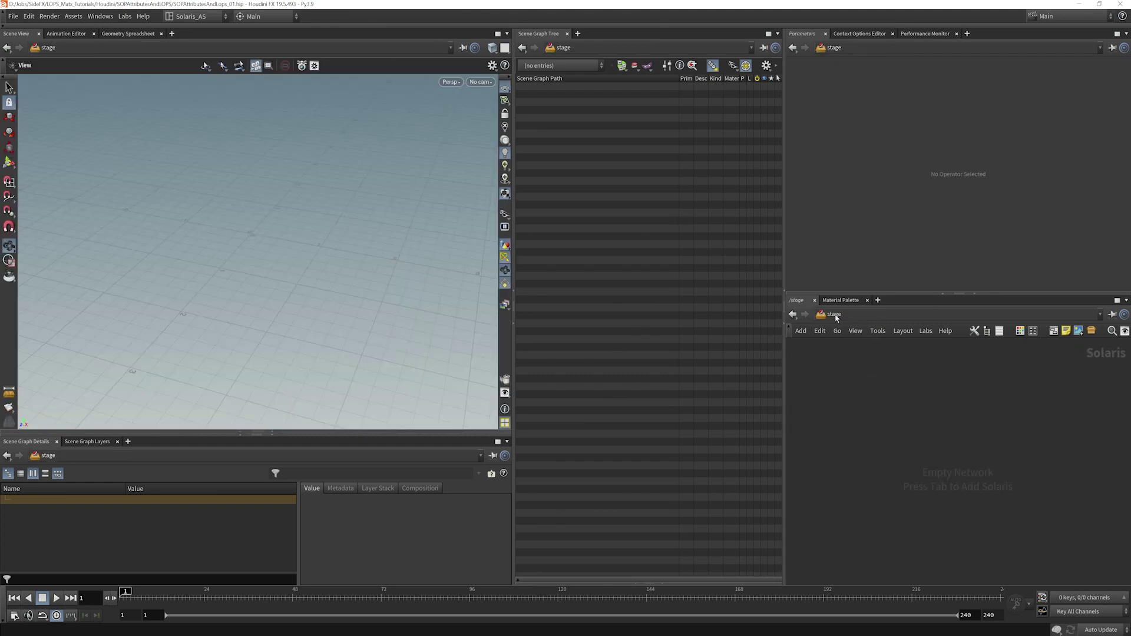
key(Tab)
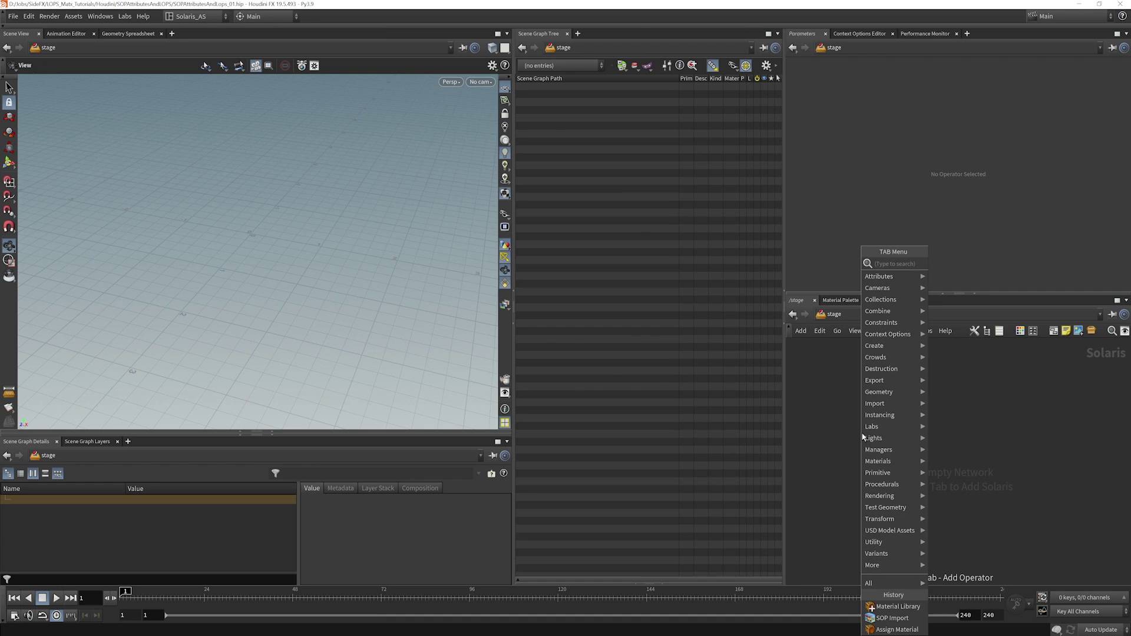
text(sop)
click(977, 276)
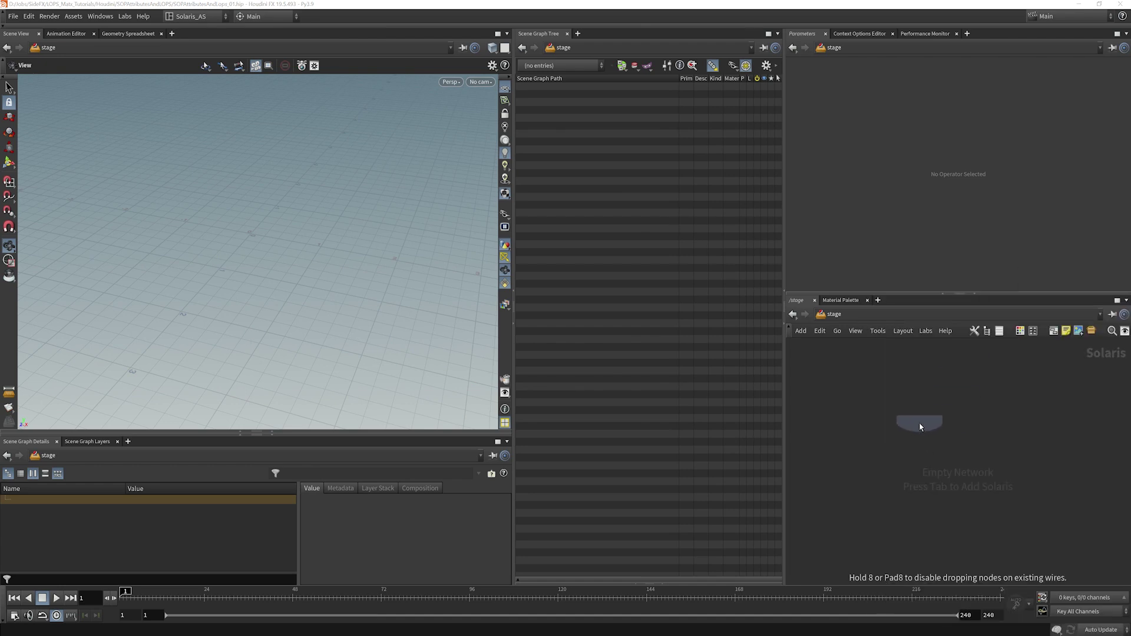
click(920, 426)
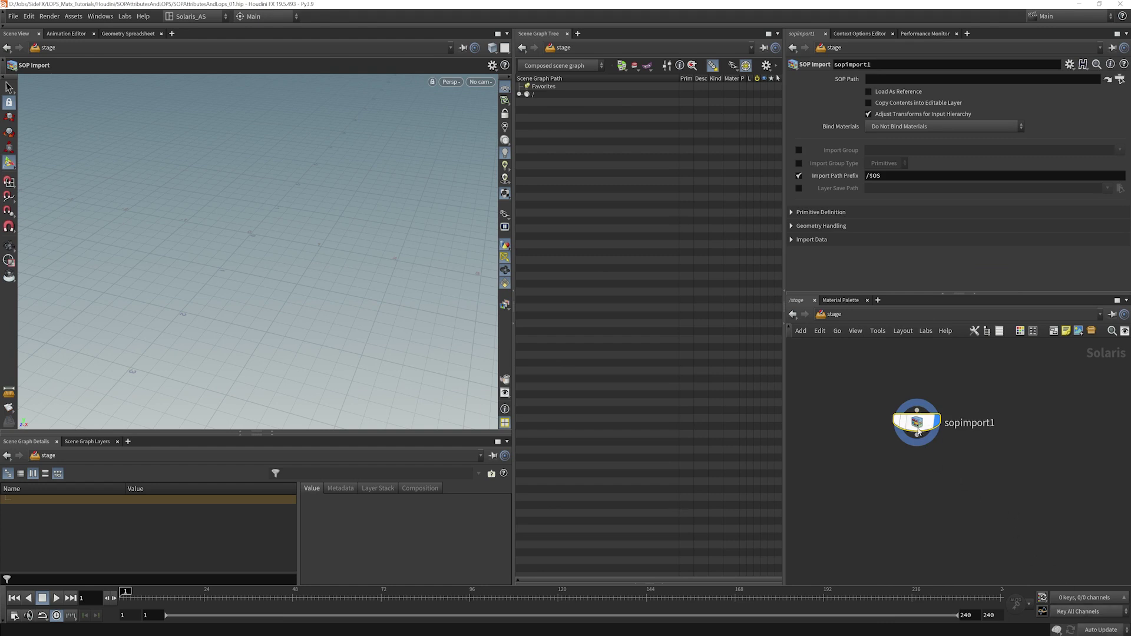
Step: Enable the Packed Primitives option on sopimport1 and set it to Create Point Instancer
middle_drag(916, 482, 893, 478)
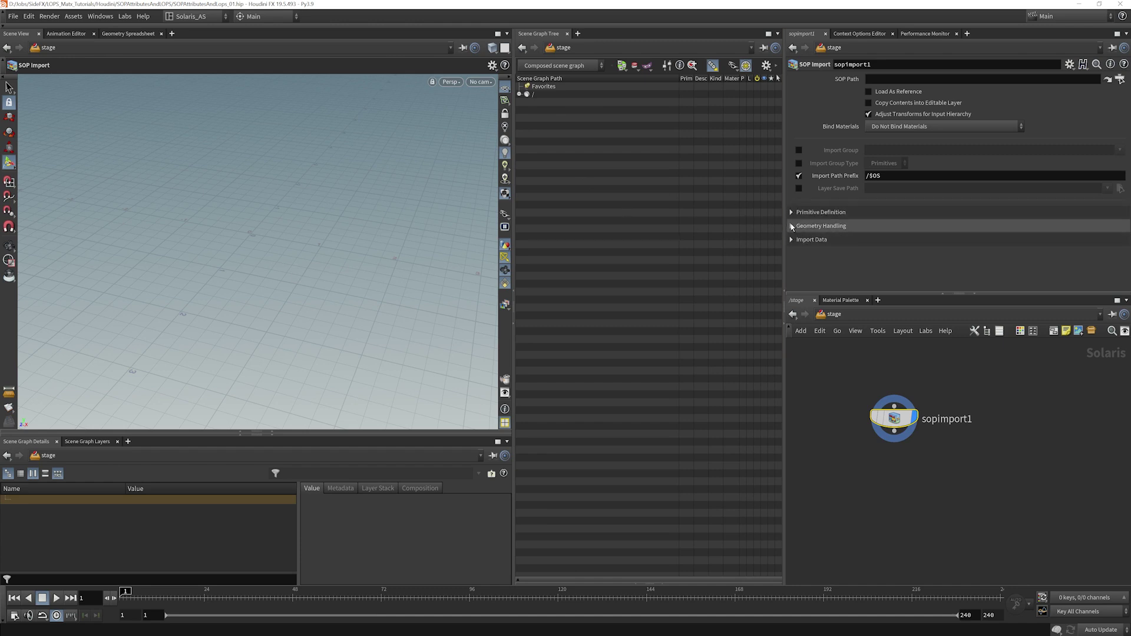
click(792, 212)
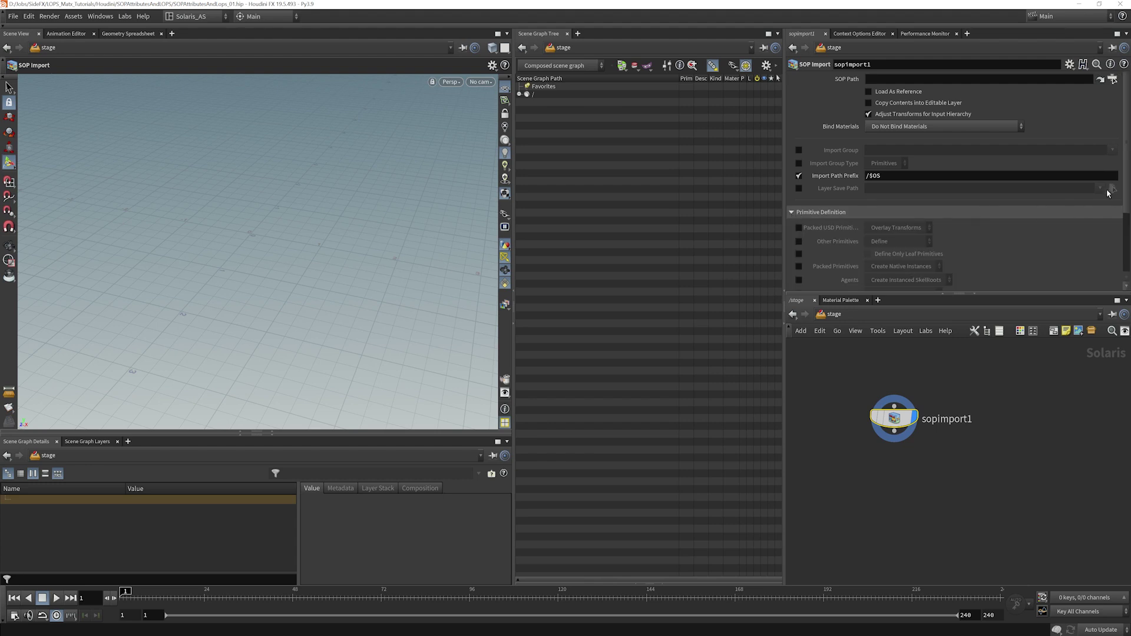
scroll(1044, 233, down, 3)
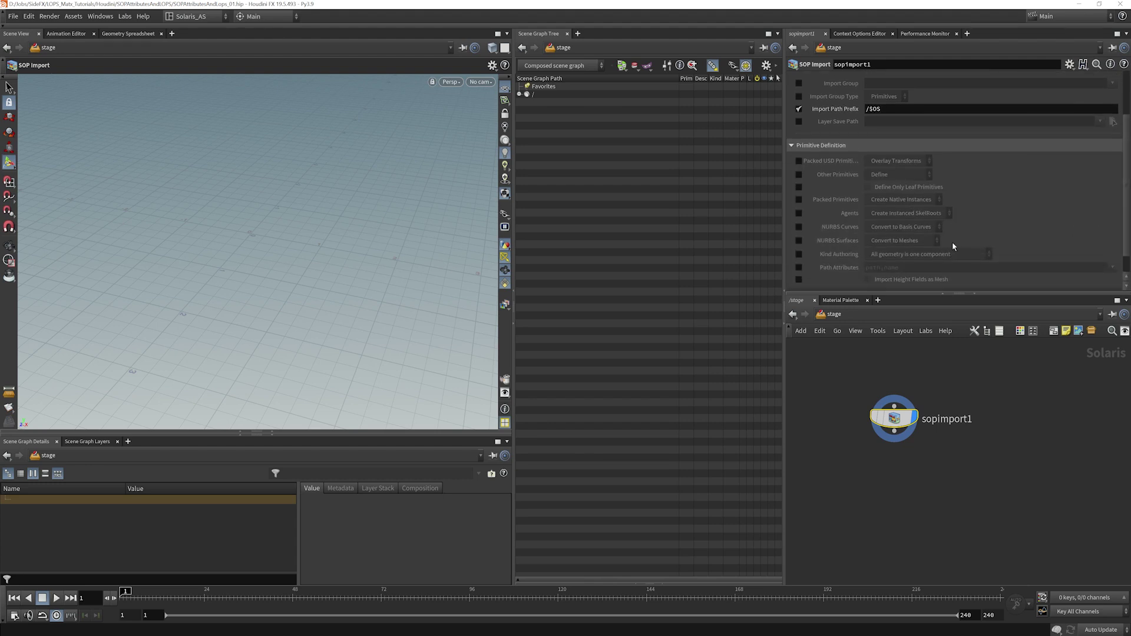
click(799, 199)
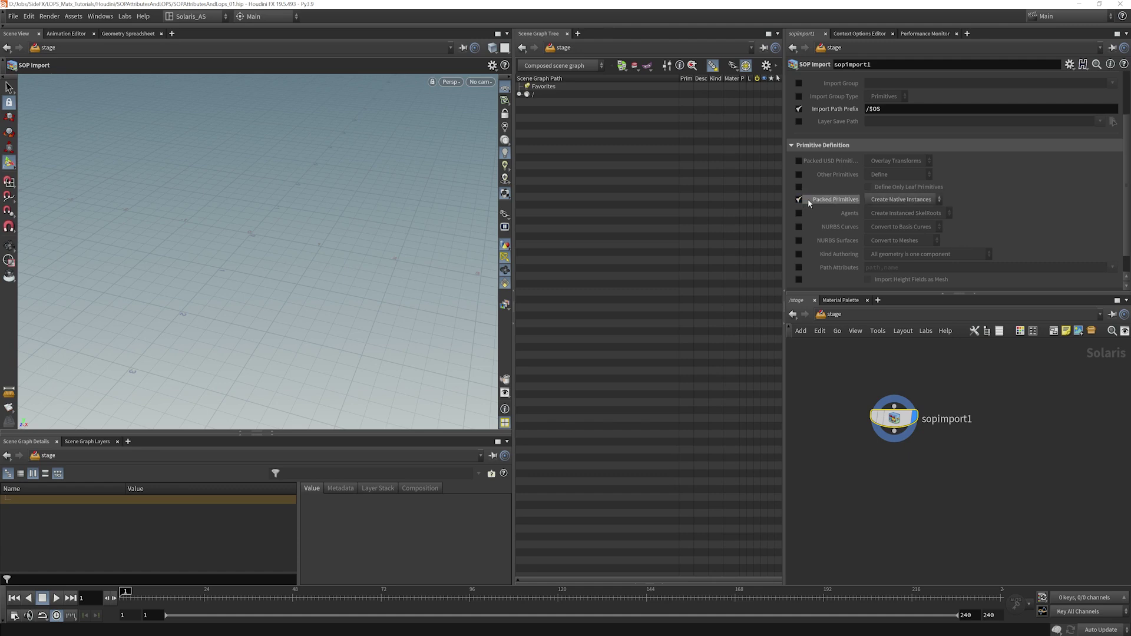
click(889, 200)
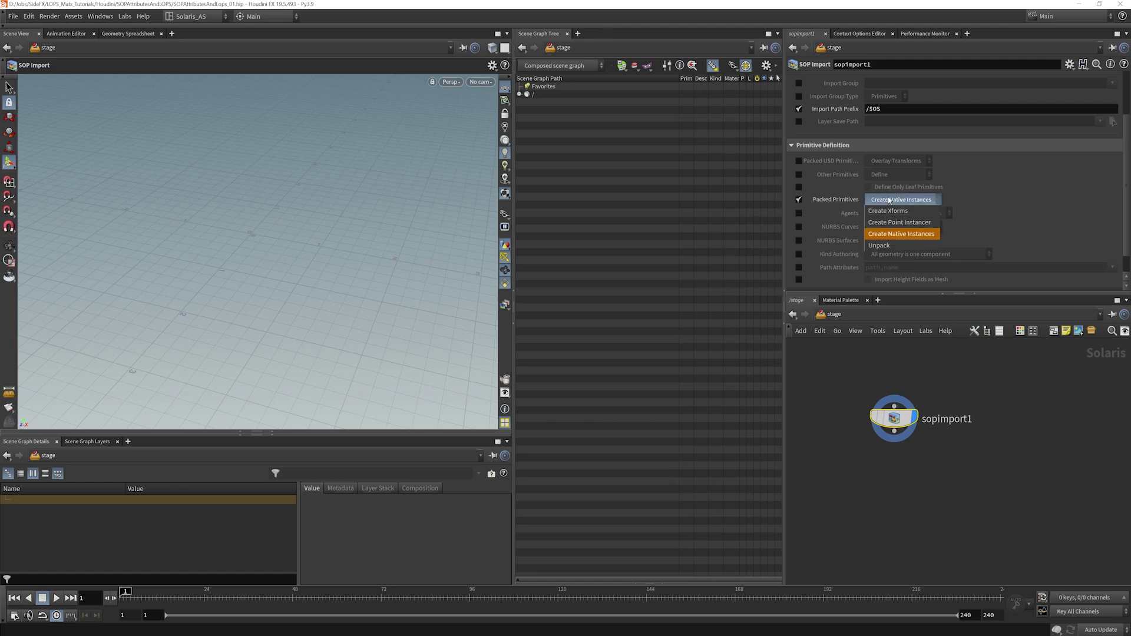
click(905, 223)
scroll(856, 281, up, 3)
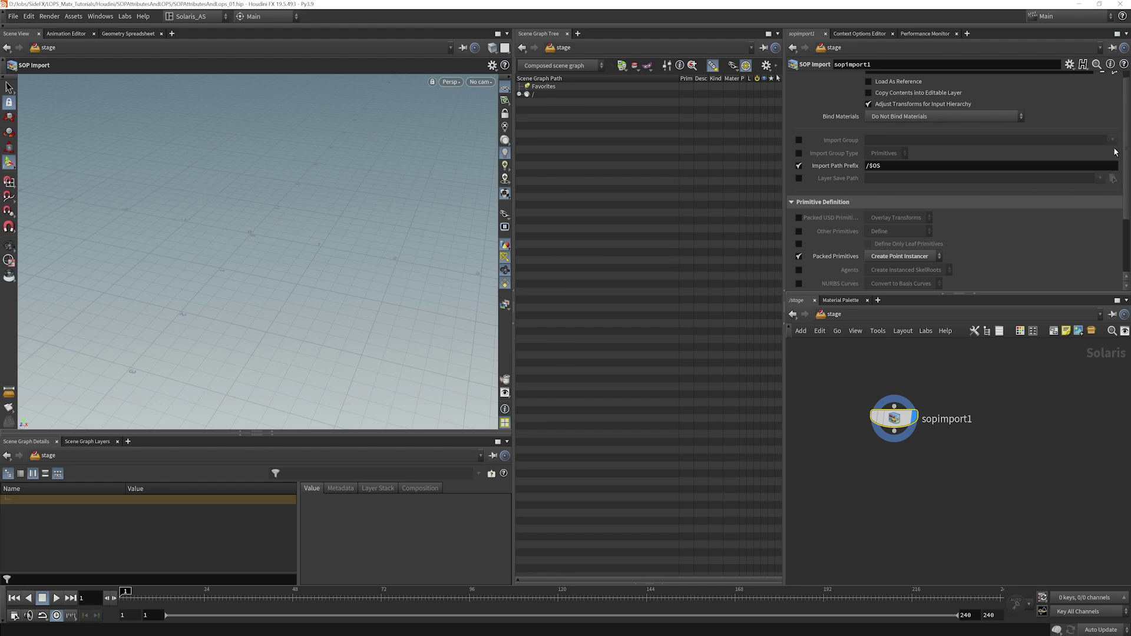
Step: Set sopimport1's SOP Path to /obj/packed_prims_complex
scroll(855, 93, up, 1)
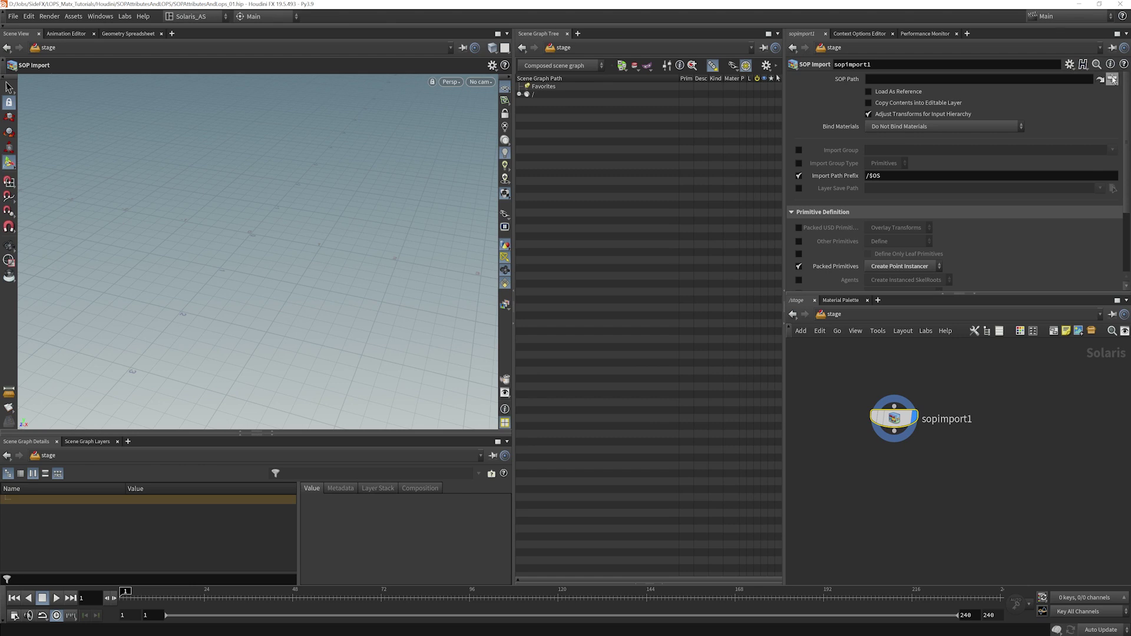
click(1112, 79)
click(1080, 45)
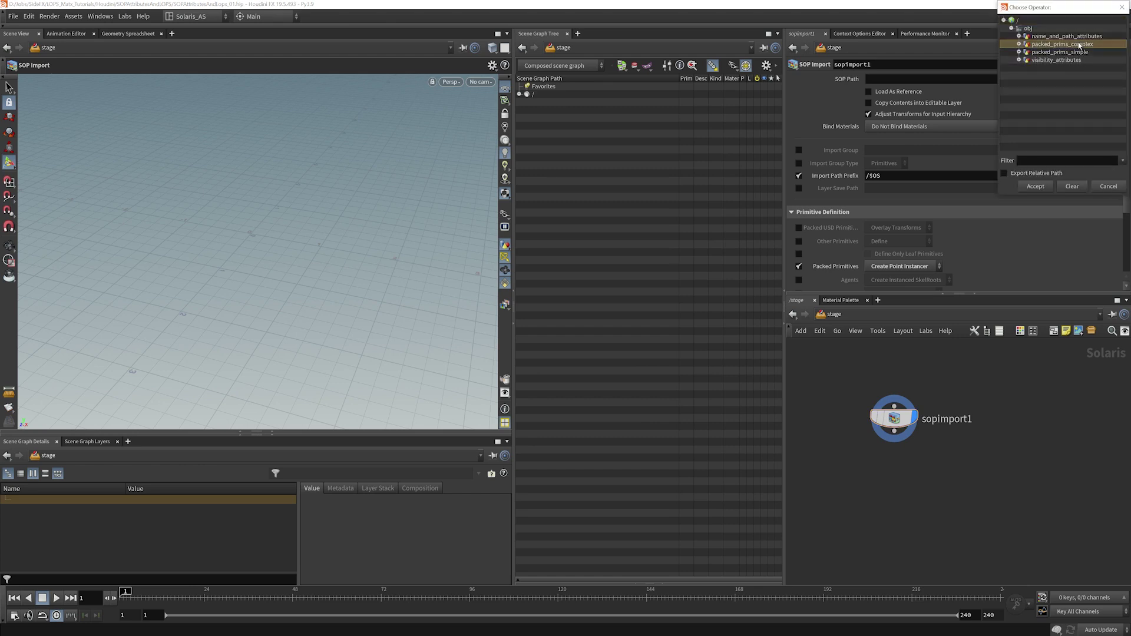
click(1035, 187)
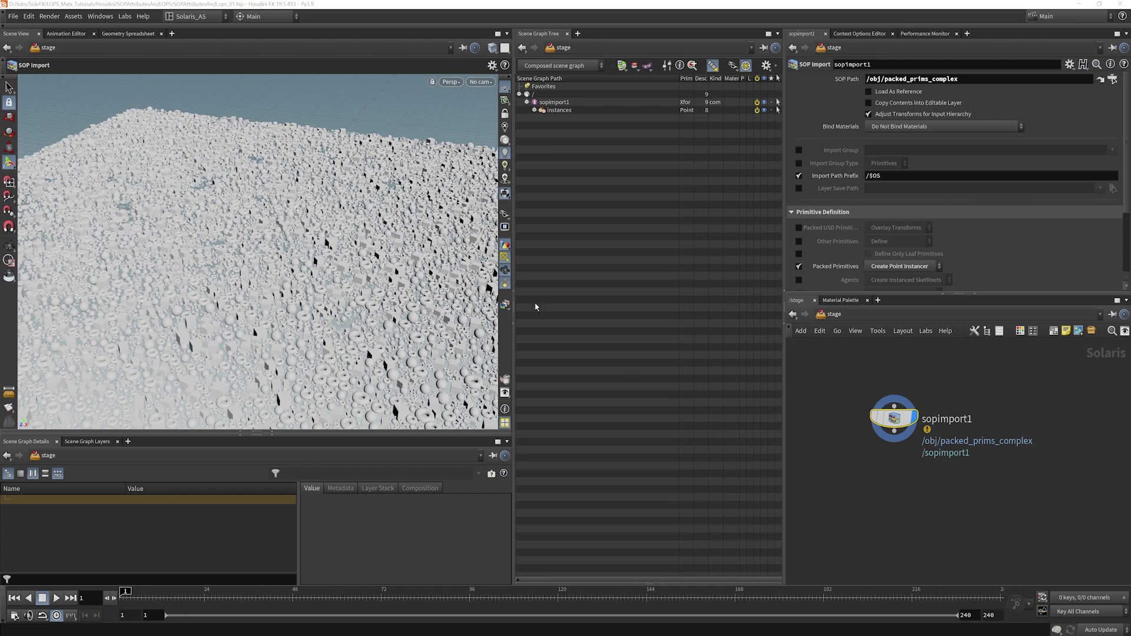
Step: Preview the imported shapes with Karma, return to Houdini GL, and expand the instances primitive in the scene graph
mouse_move(145, 592)
mouse_down()
mouse_move(354, 584)
mouse_move(94, 579)
mouse_up()
alt+drag(224, 336, 264, 323)
right_drag(264, 323, 384, 270)
alt+drag(384, 270, 462, 280)
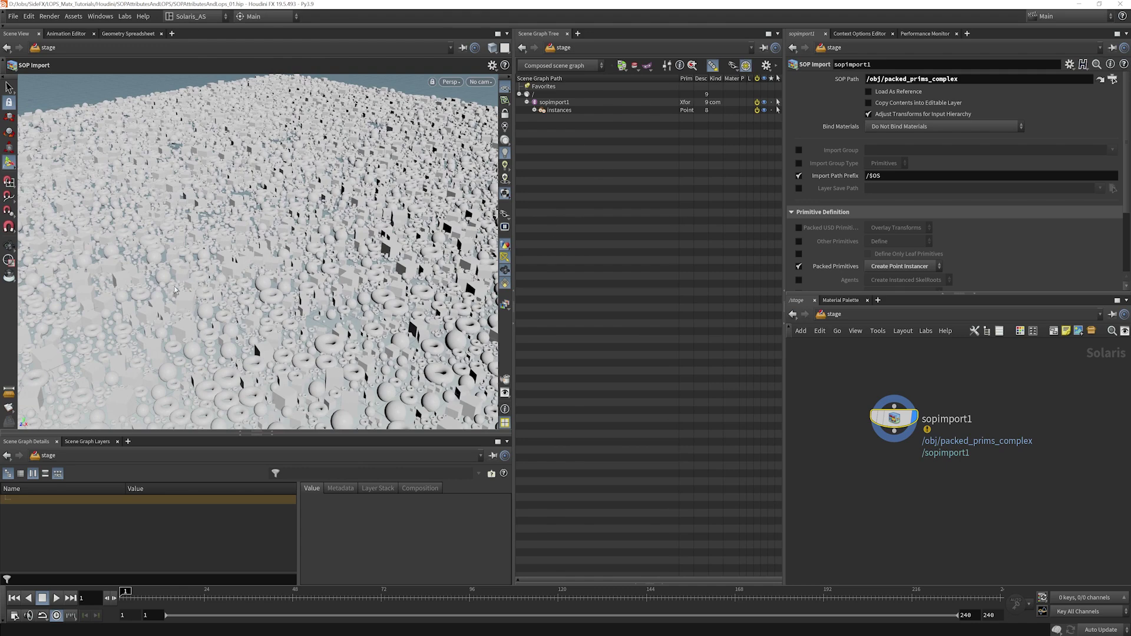
click(449, 81)
click(533, 131)
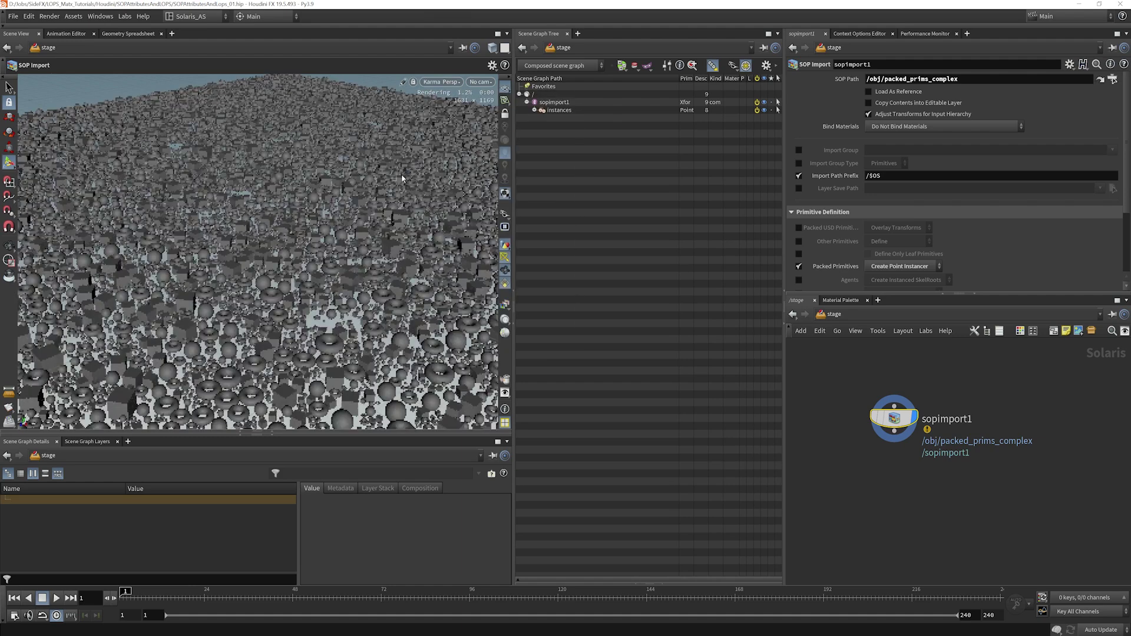
click(450, 82)
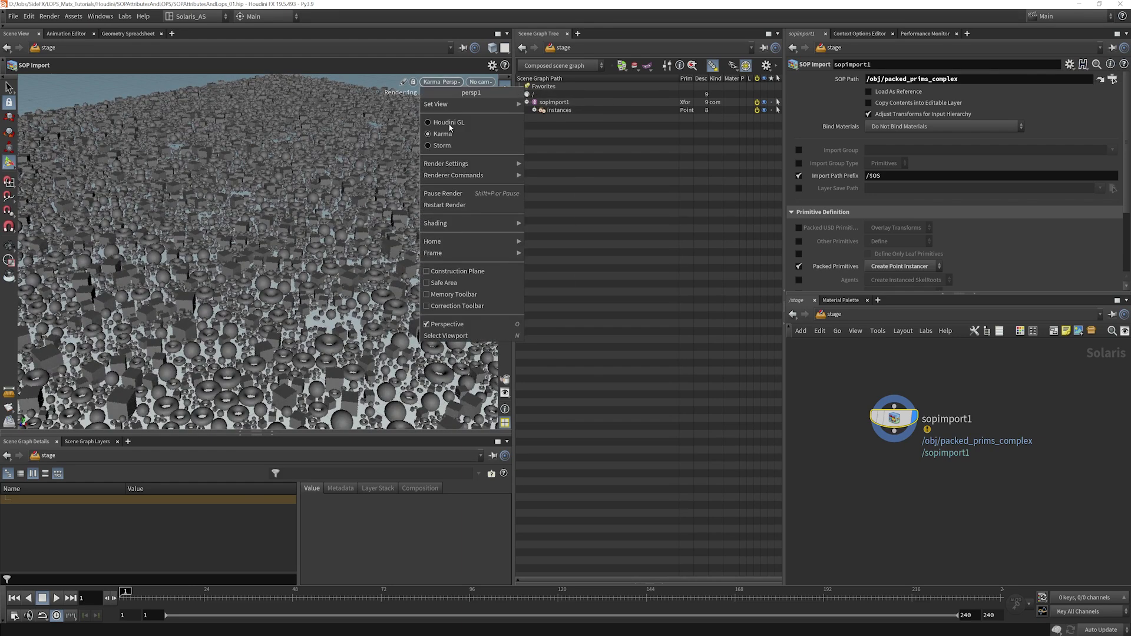
click(449, 122)
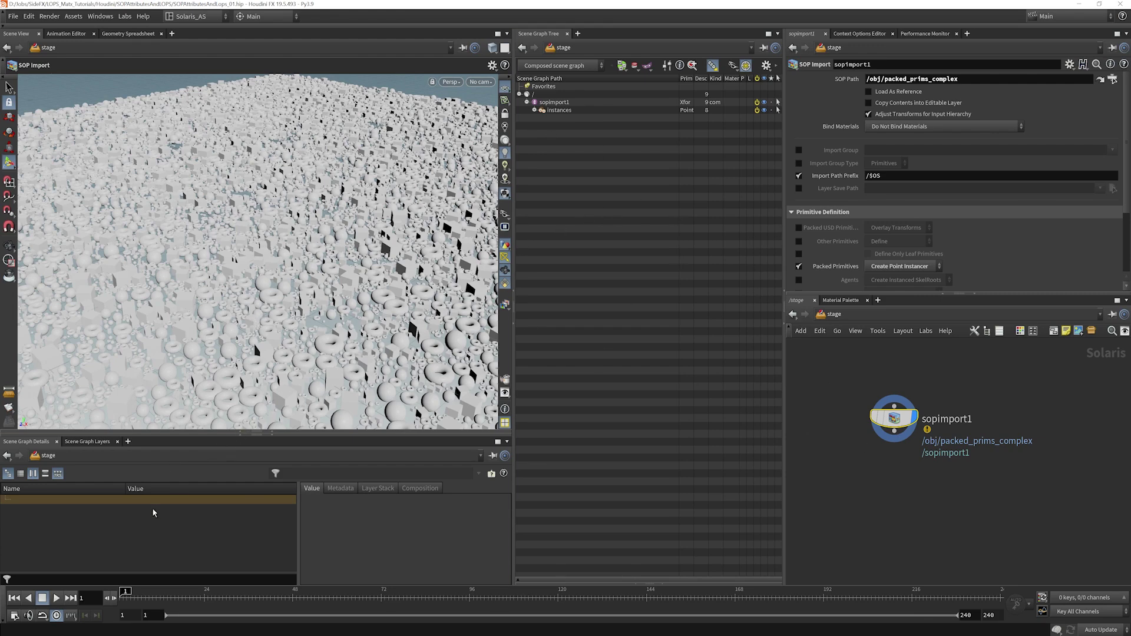
click(534, 110)
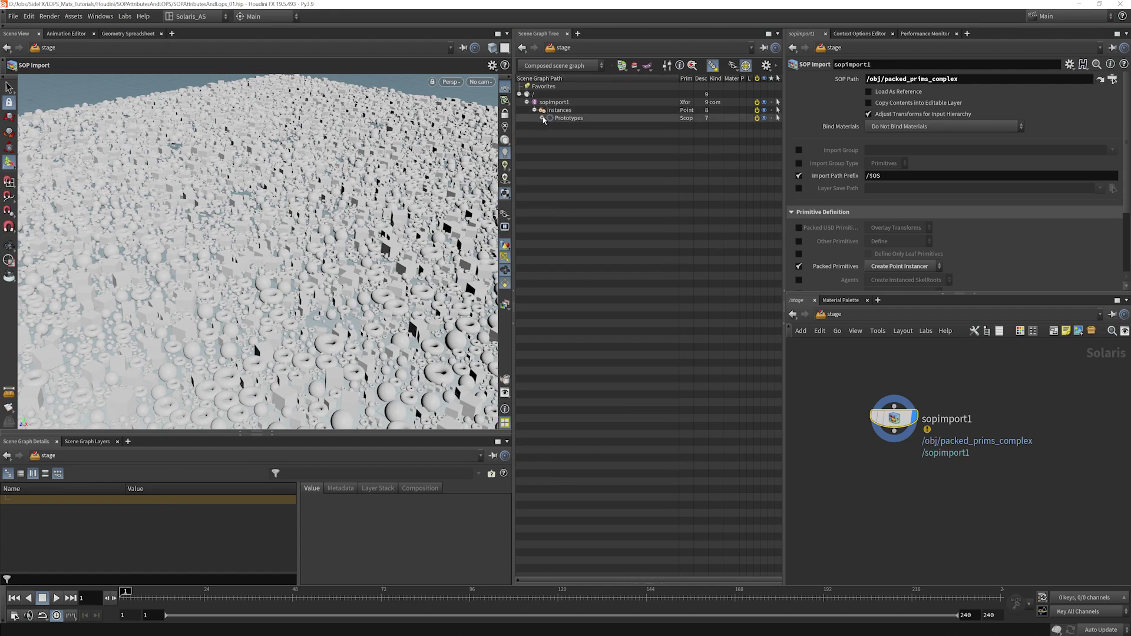
Step: Add a Material Library node, wire it below sopimport1 and make it the displayed node
key(Tab)
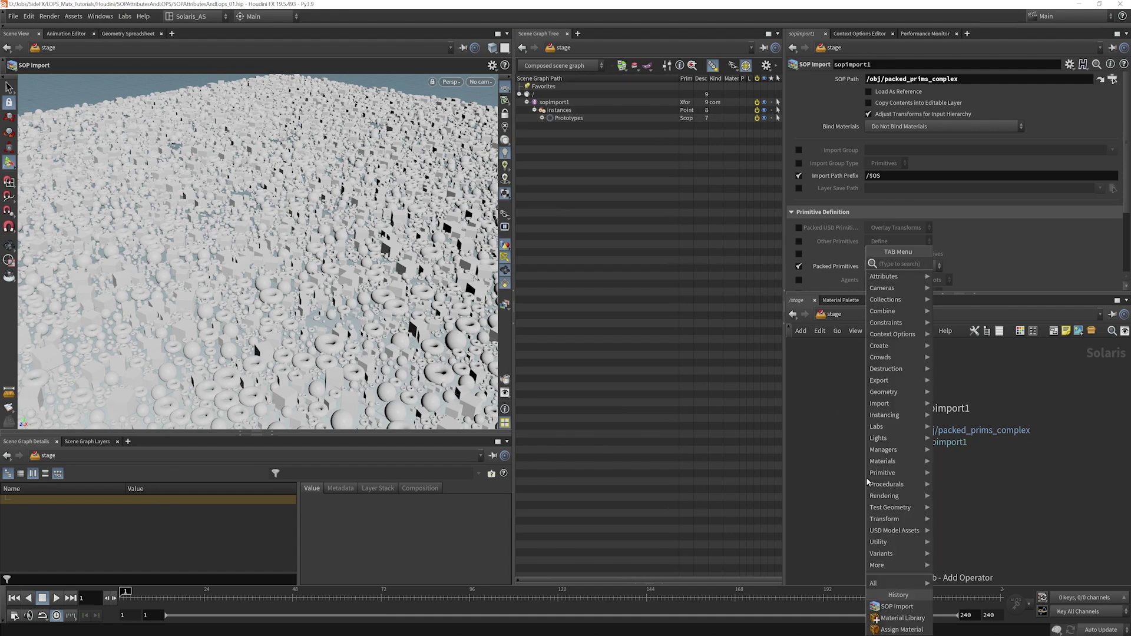
text(materi)
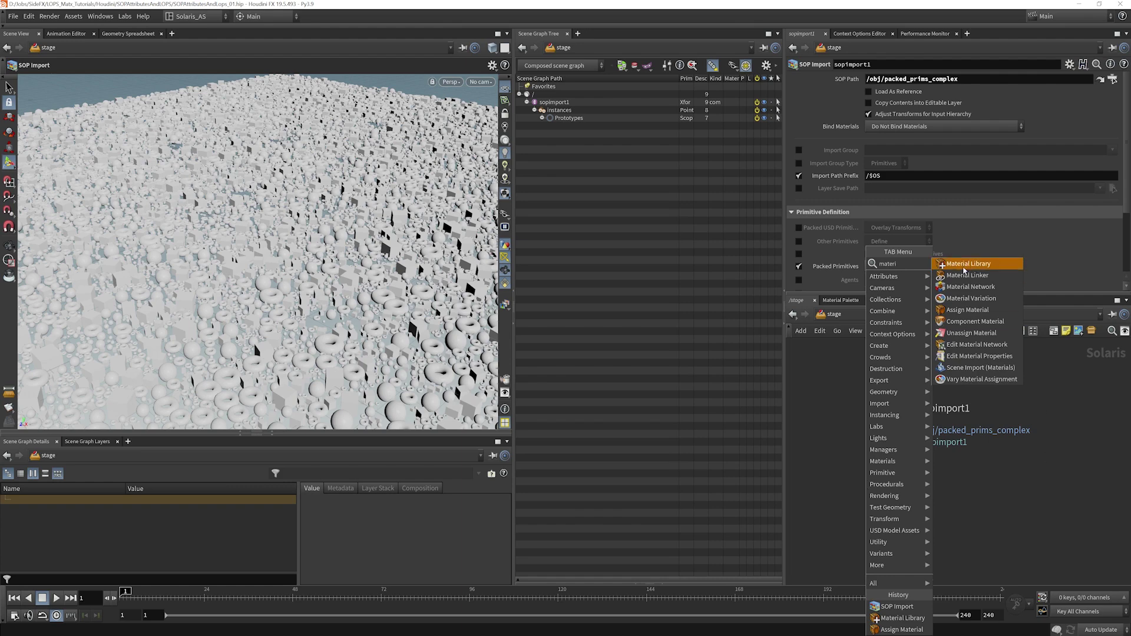
key(Return)
click(892, 465)
drag(893, 421, 892, 454)
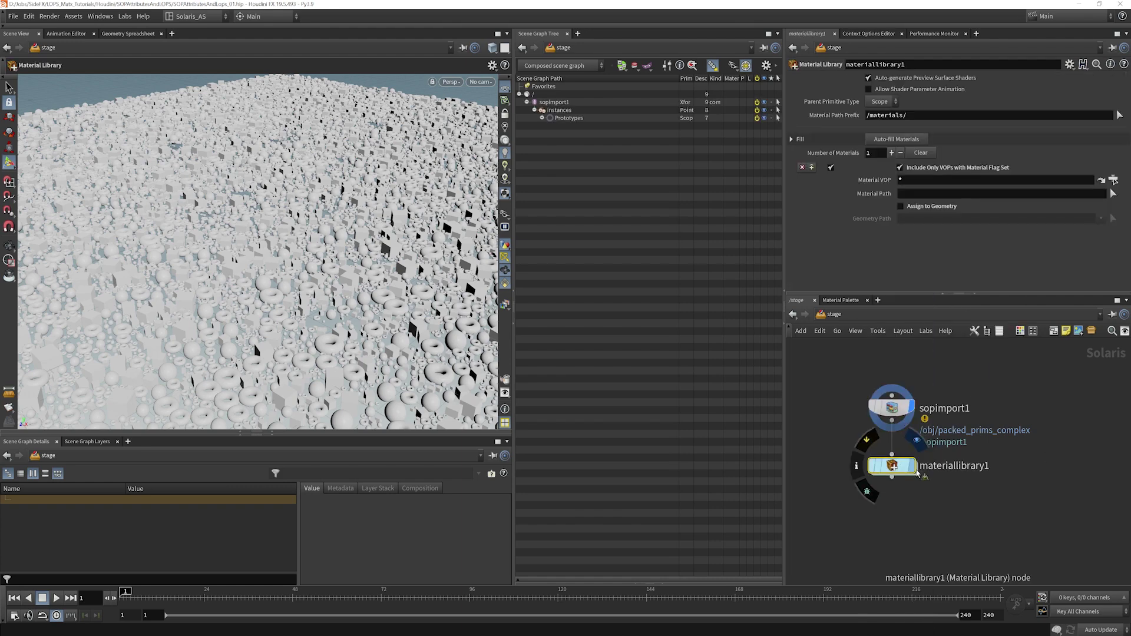
click(911, 467)
middle_drag(913, 521, 895, 515)
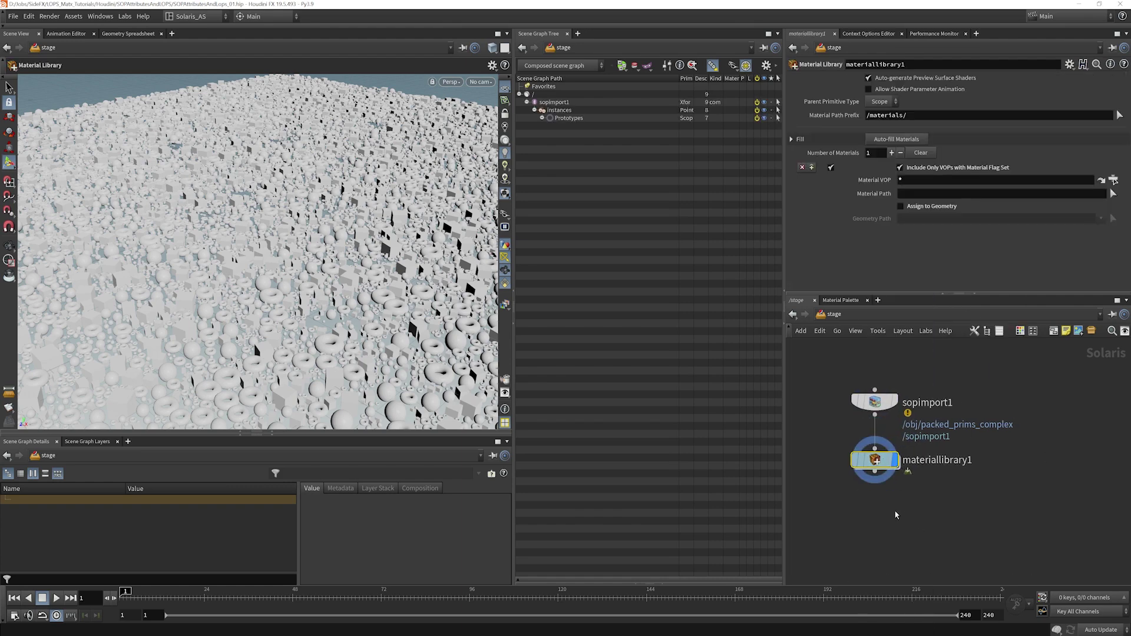
Step: Add a Karma MaterialX Subnet inside materiallibrary1
double_click(879, 464)
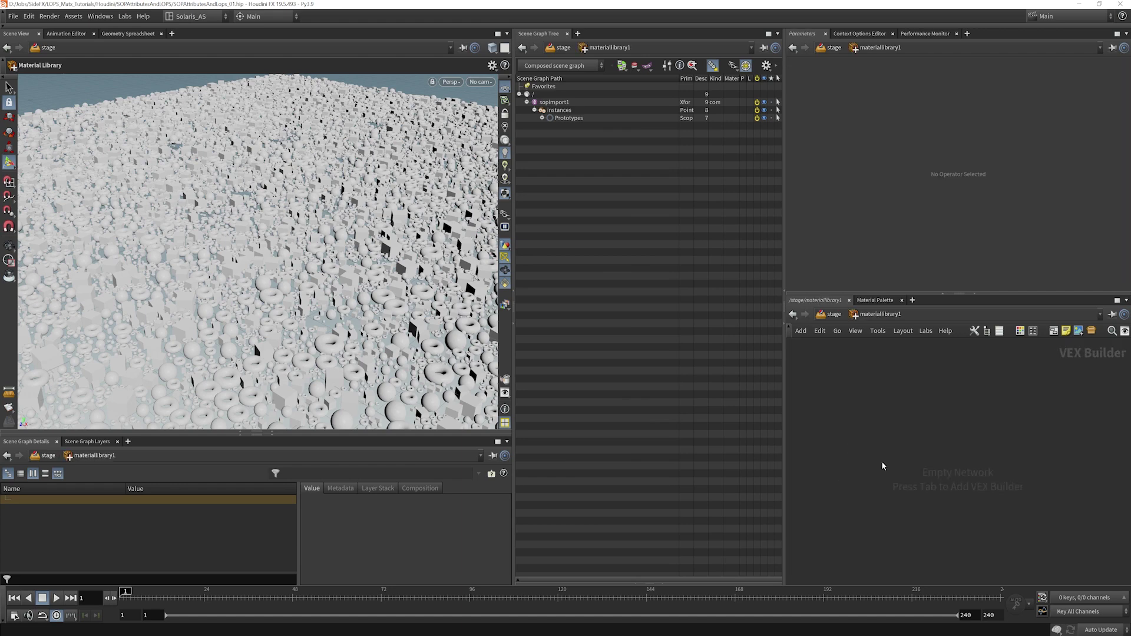
key(Tab)
text(mat)
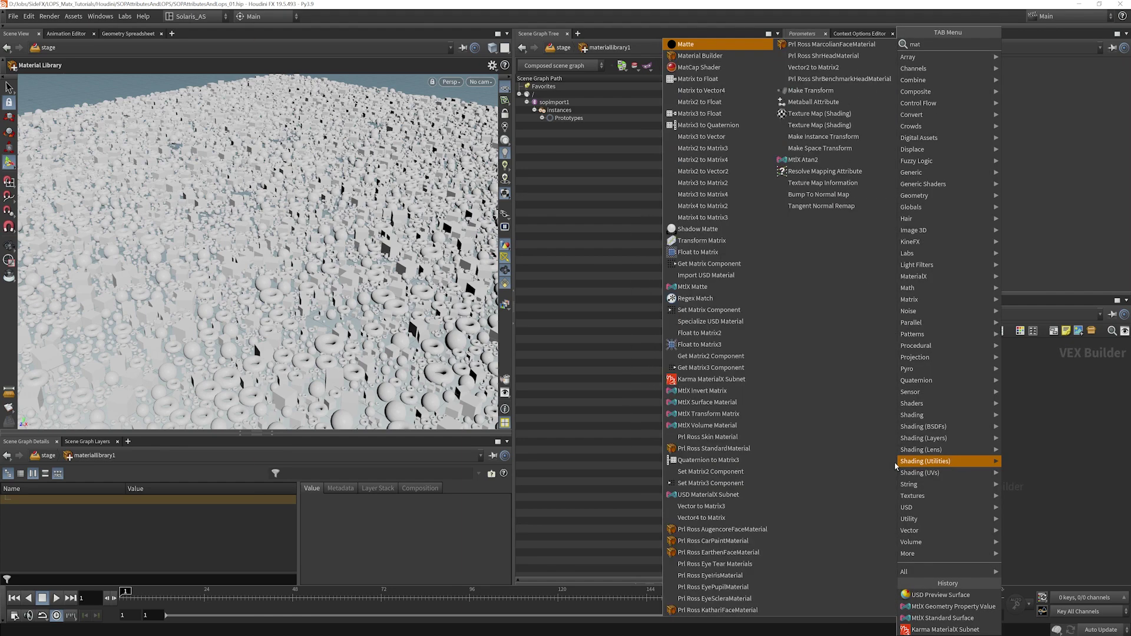
text(x)
click(1070, 47)
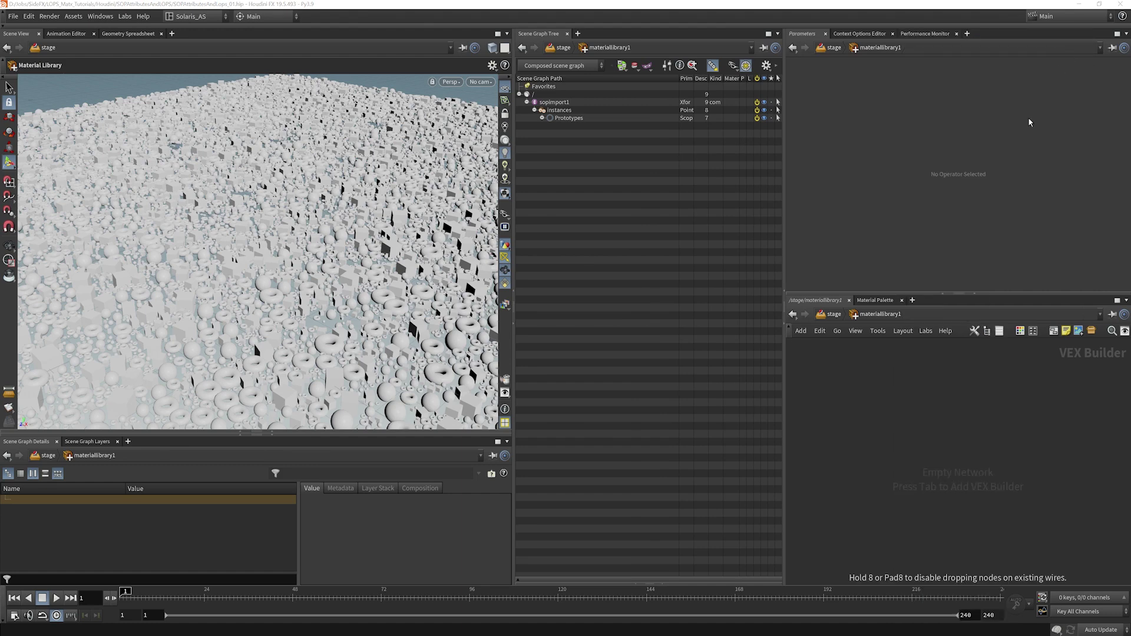
click(935, 408)
Step: Inside karmamtlxsubnet, delete the mtlxsurface, mtlxdisplacement and displacement_output nodes
double_click(937, 410)
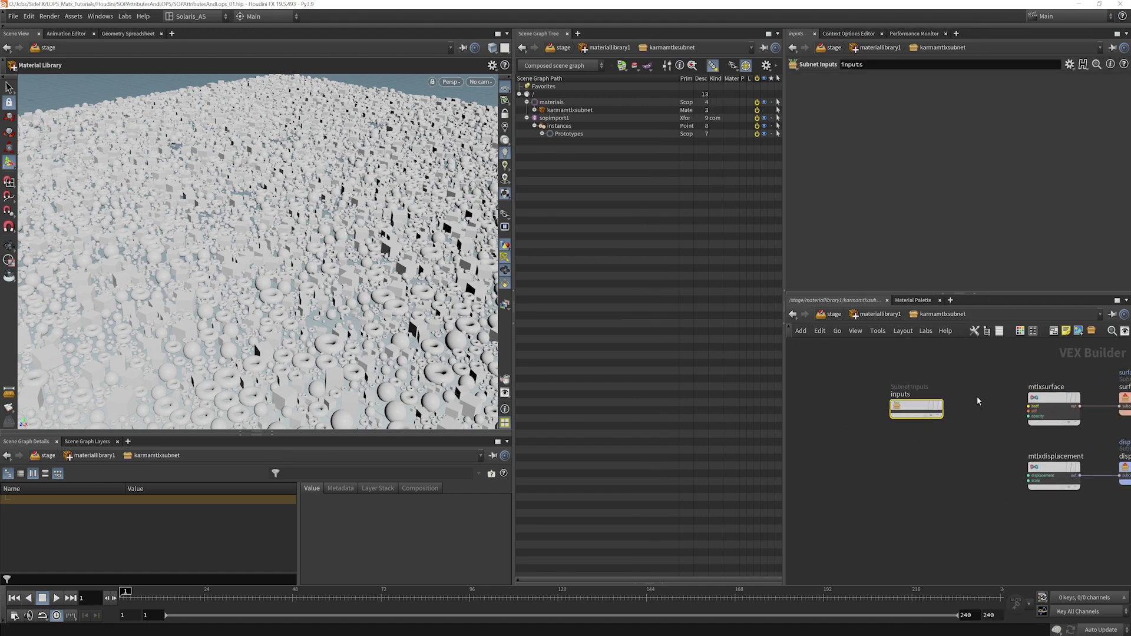
middle_drag(1004, 371, 886, 369)
drag(886, 369, 970, 510)
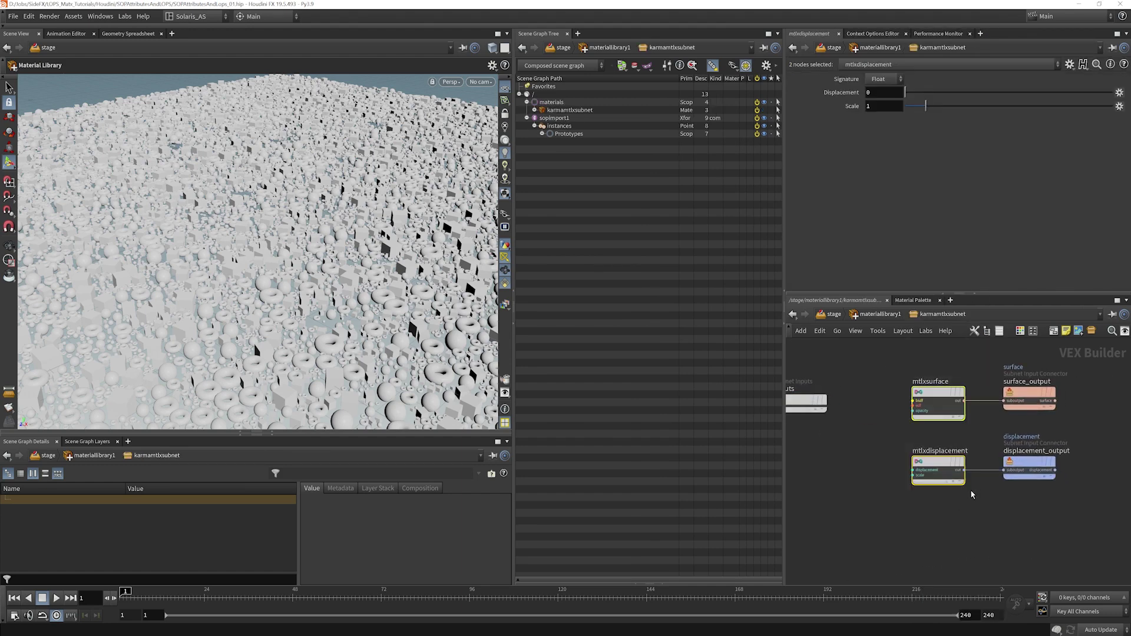
key(Delete)
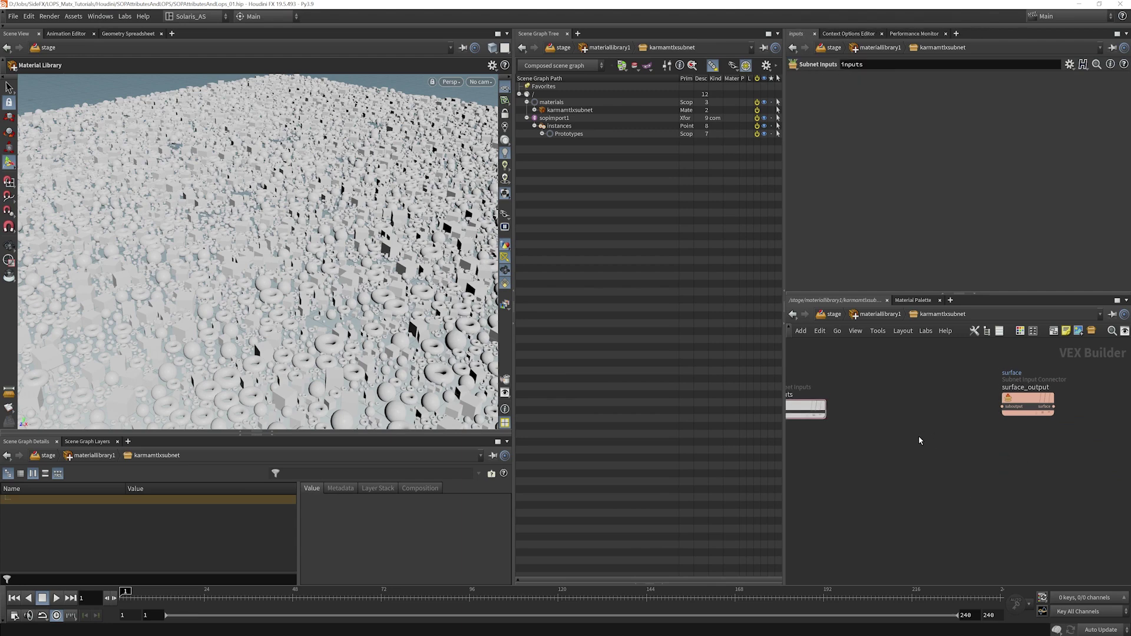
Step: Add an MtlX Standard Surface node and connect its output to surface_output
key(Tab)
text(stand)
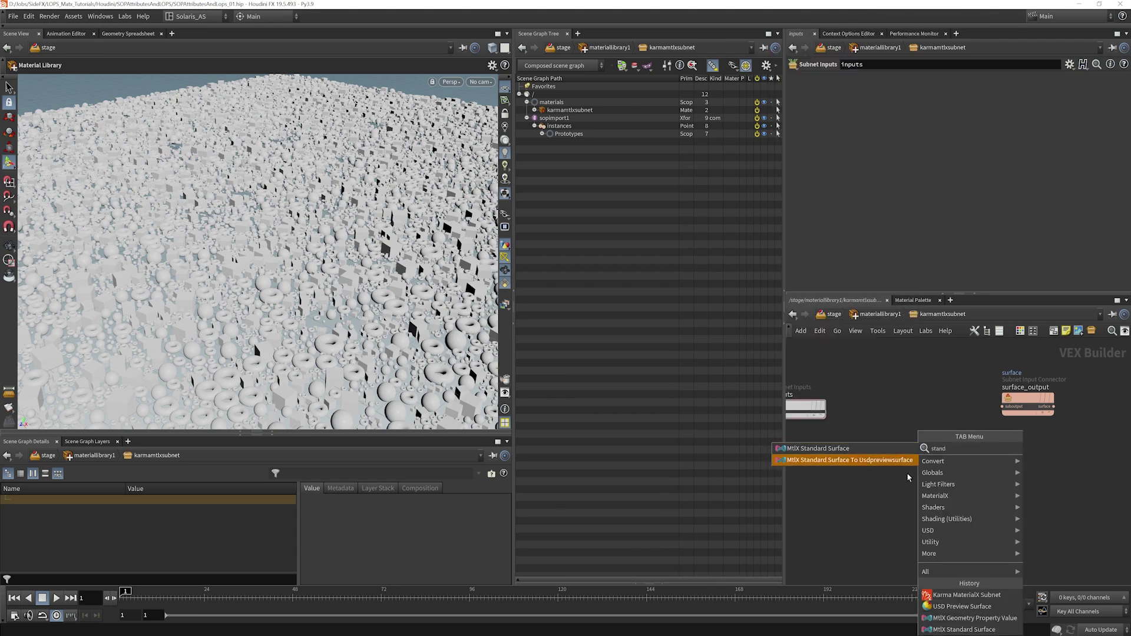
click(848, 448)
click(912, 408)
click(937, 417)
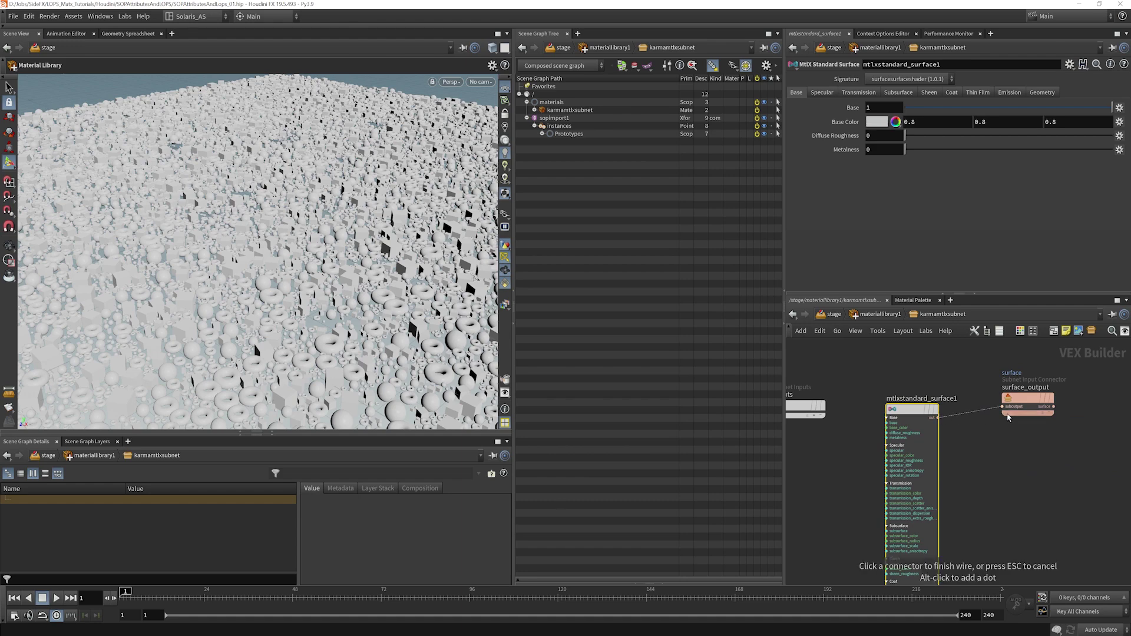
click(1004, 407)
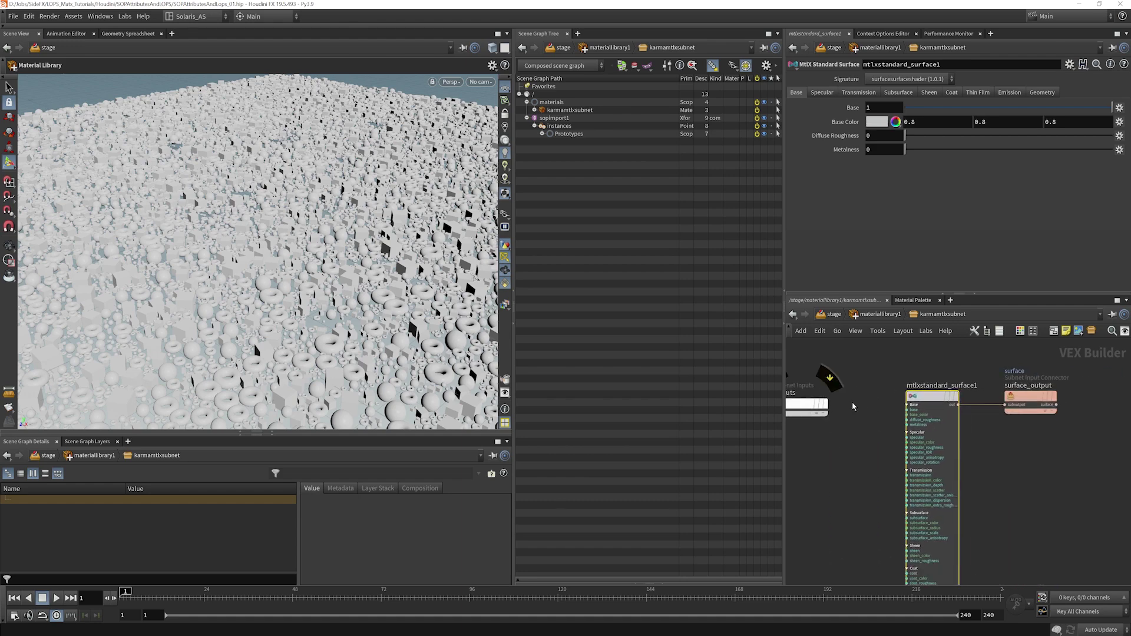
Step: Add an MtlX Geometry Property Value node beside the standard surface
key(Tab)
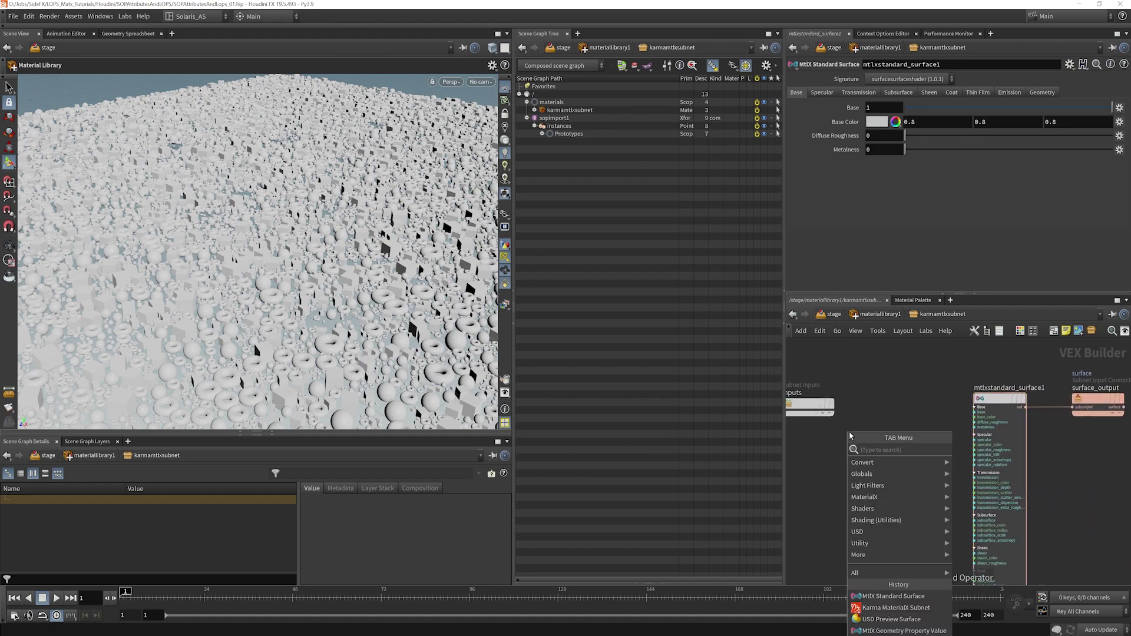
text(prop)
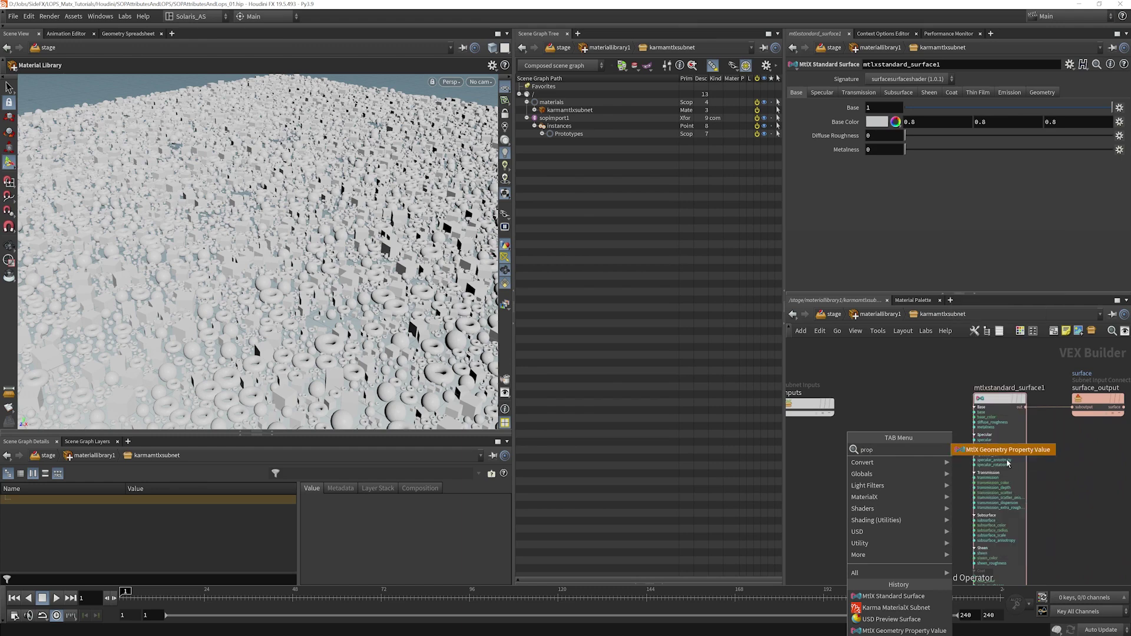
click(1020, 451)
click(907, 428)
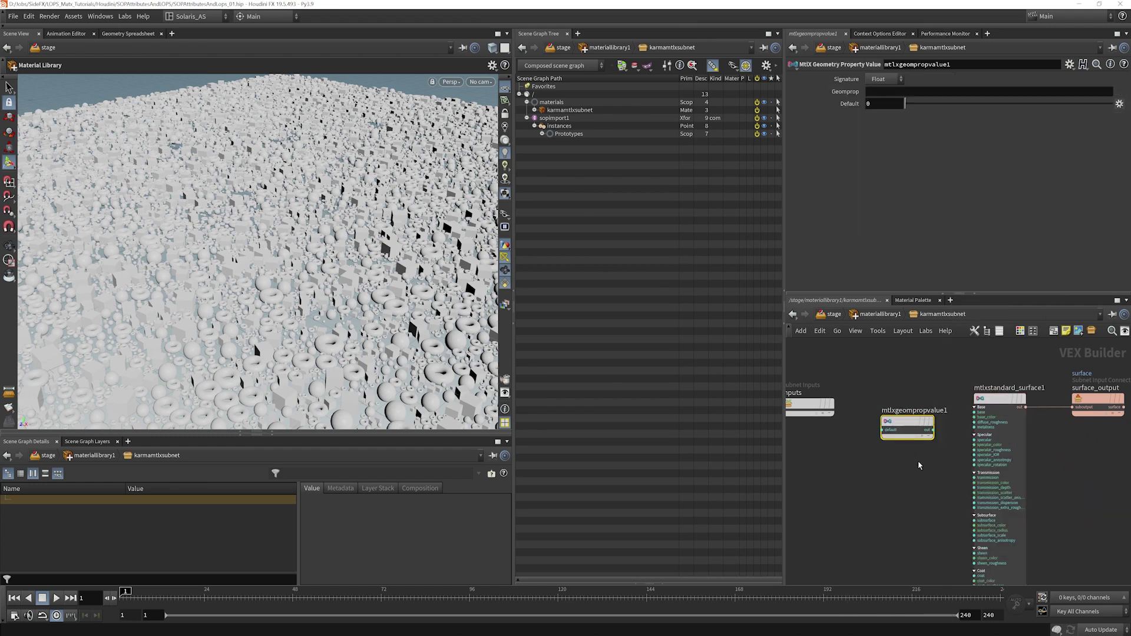
Step: Return to the stage network and examine the primvars of the sopimport1 instances primitive for its colour attribute
click(547, 118)
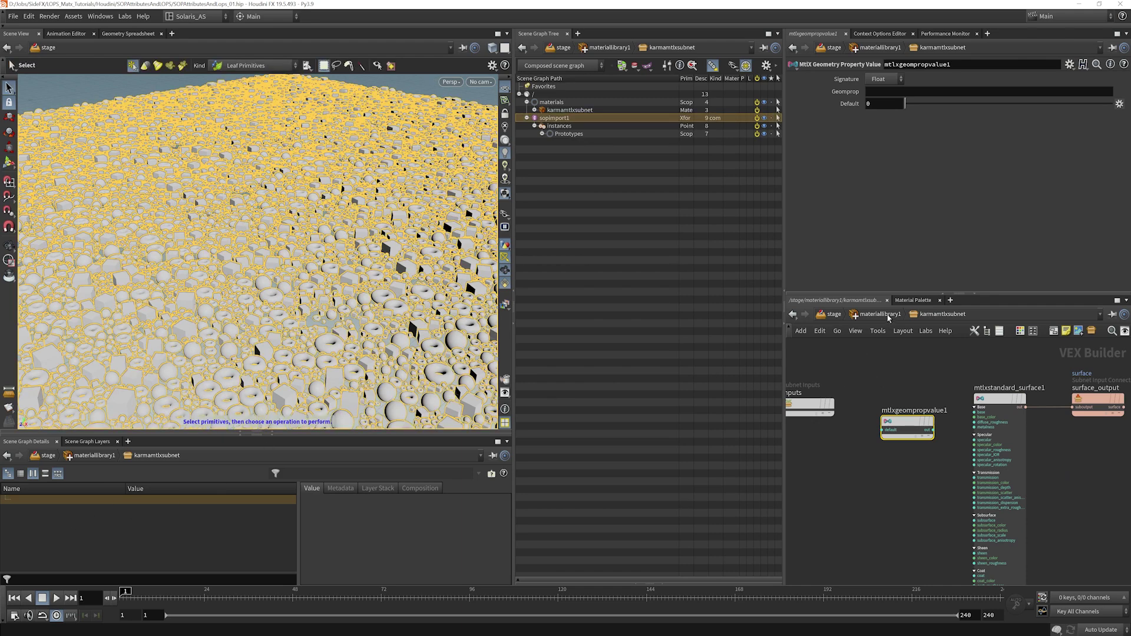
key(u)
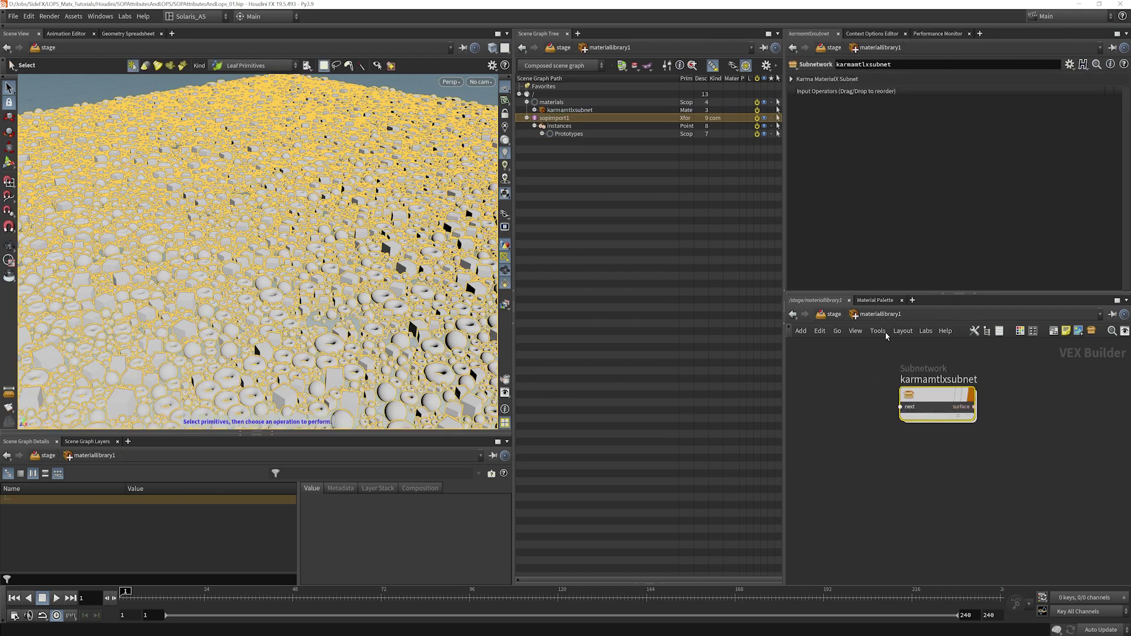
click(834, 316)
click(825, 421)
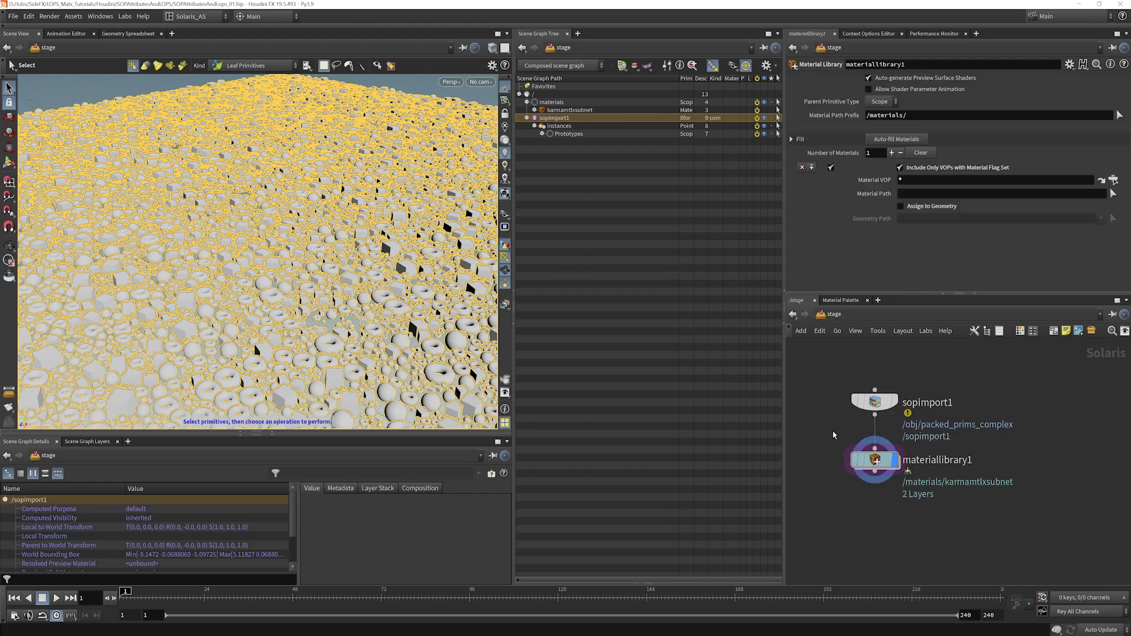
drag(838, 417, 912, 368)
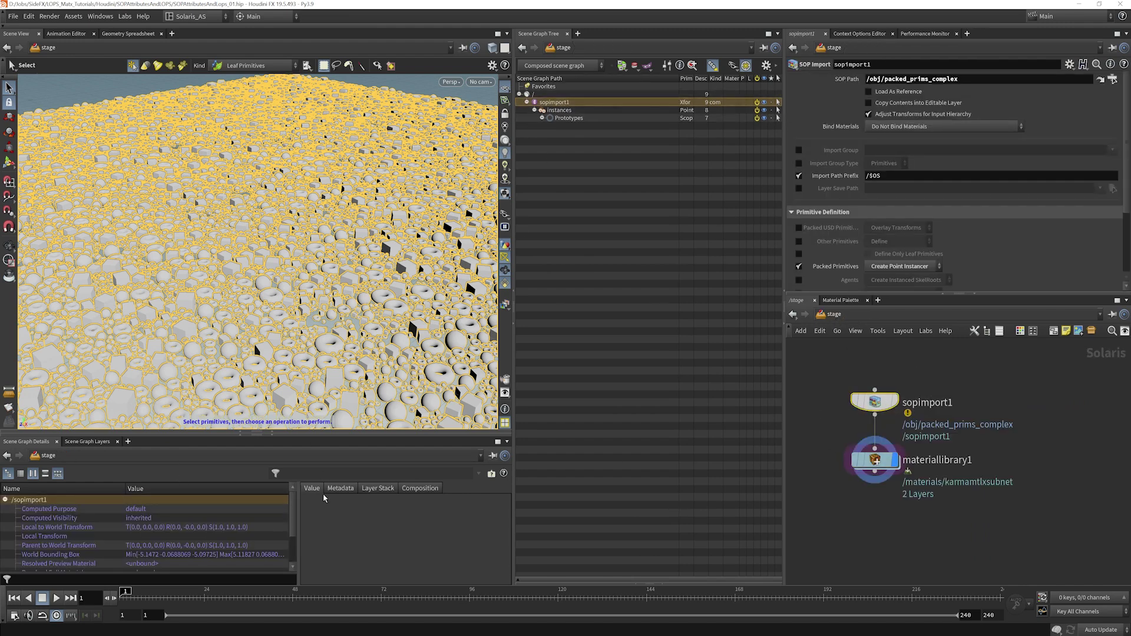
mouse_move(290, 503)
mouse_down()
mouse_move(291, 529)
mouse_move(296, 498)
mouse_up()
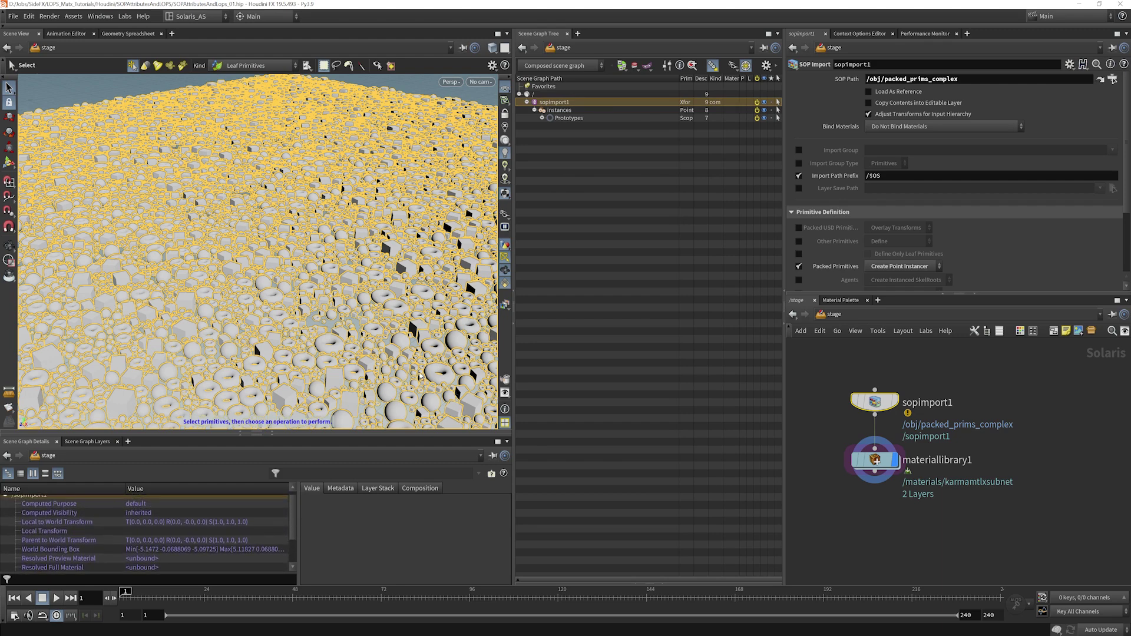
click(541, 118)
click(558, 110)
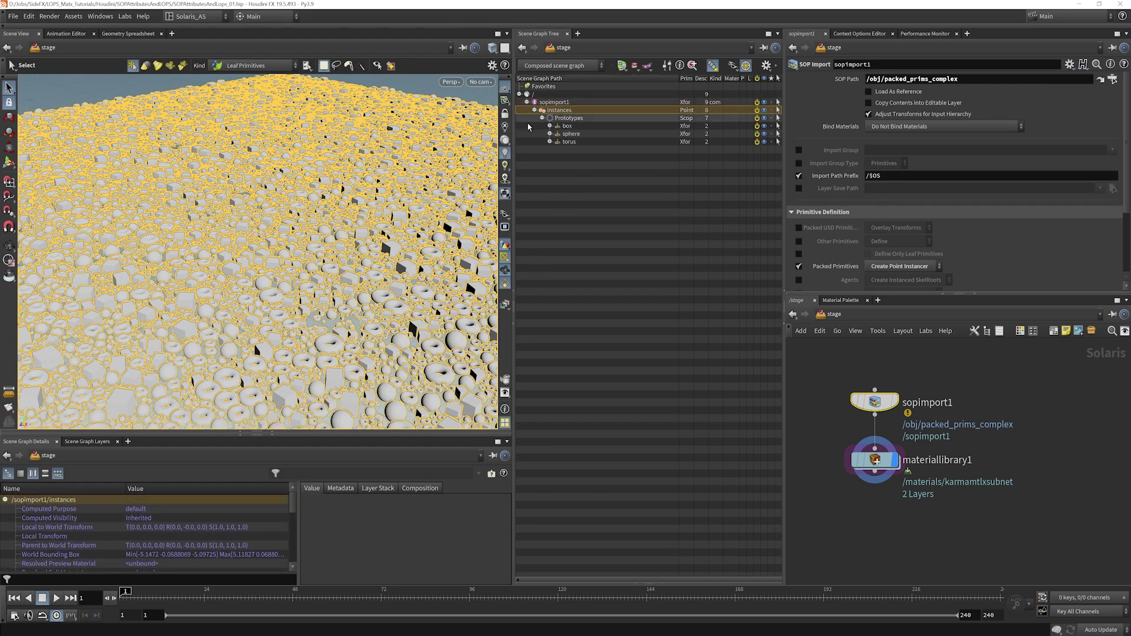
scroll(286, 538, down, 8)
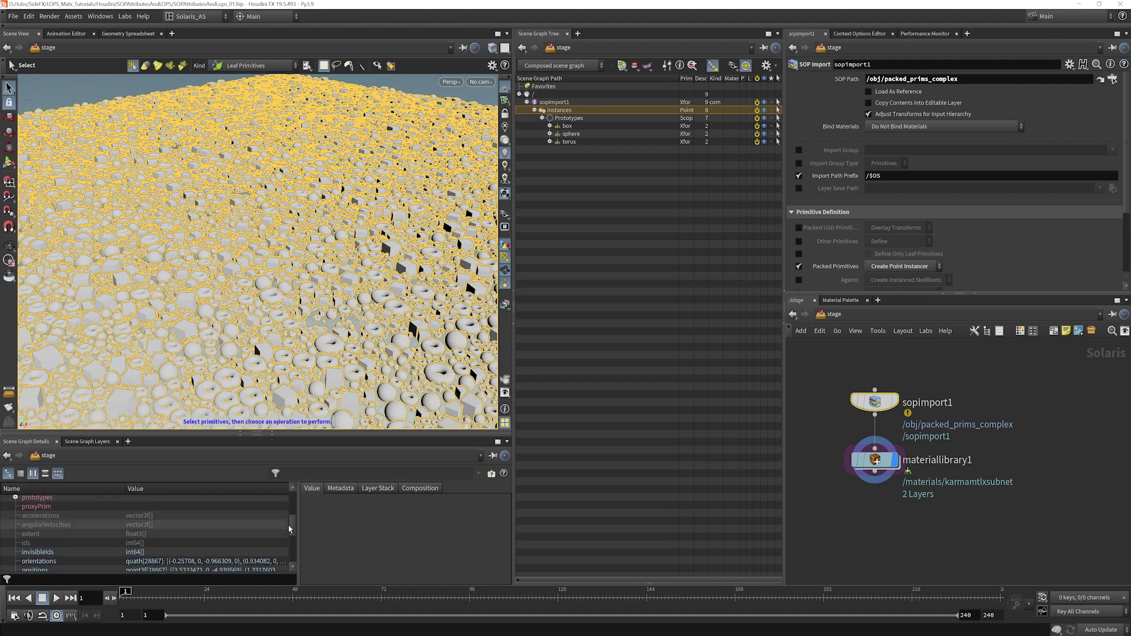
scroll(287, 537, down, 2)
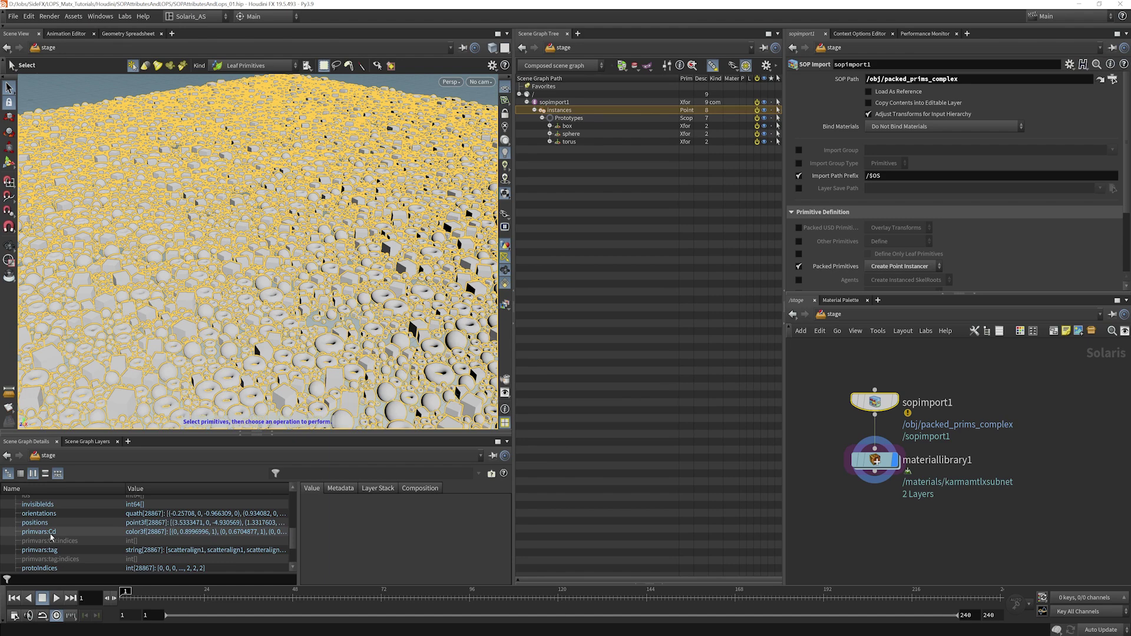
Step: Inside karmamtlxsubnet, set mtlxgeompropvalue1 to the Color signature with geomprop Cd, and connect its output to the standard surface's base_color
double_click(875, 460)
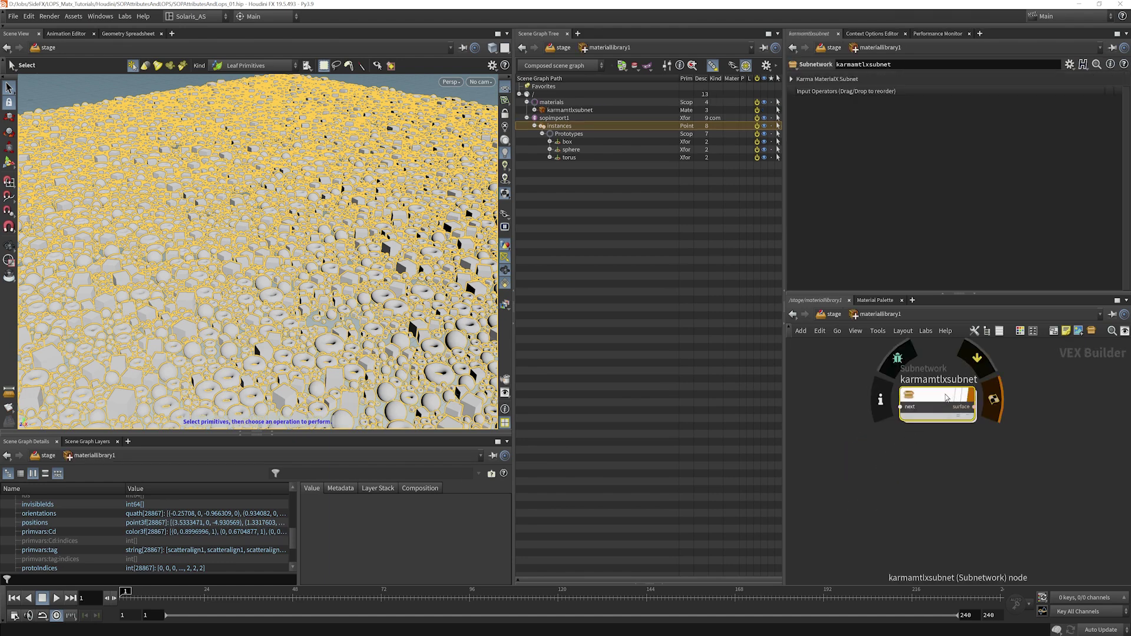
double_click(945, 397)
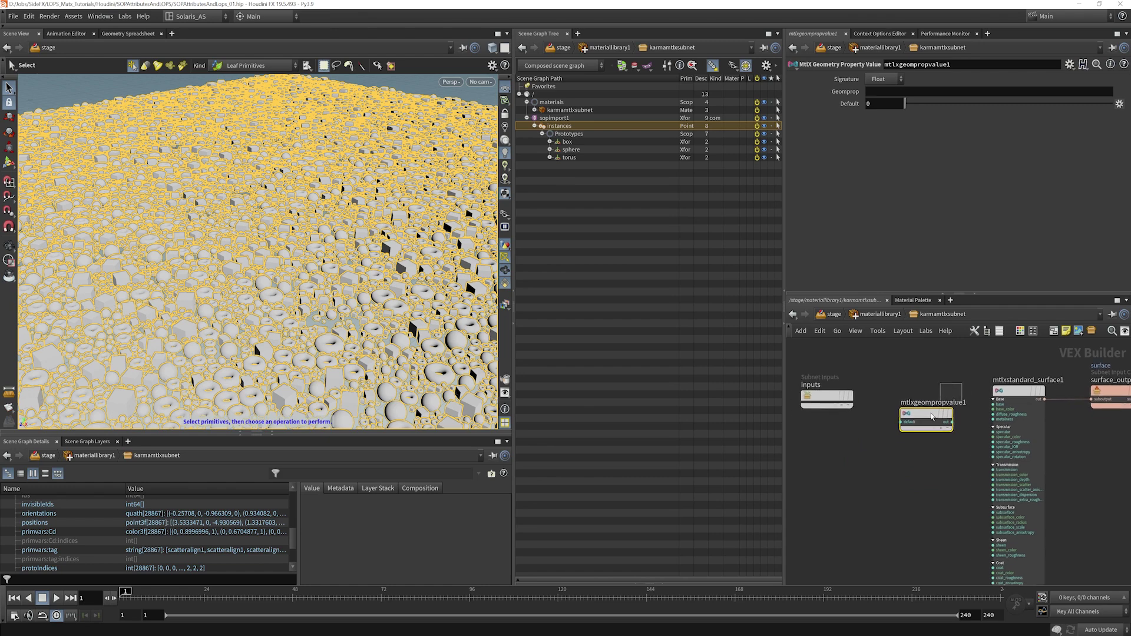
click(893, 80)
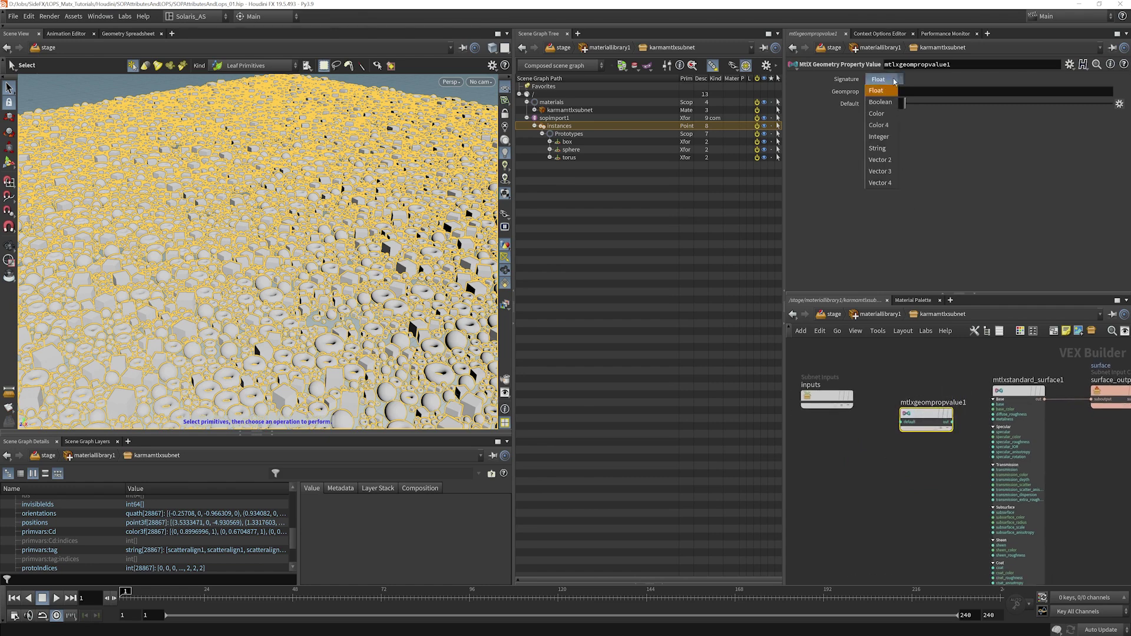
click(883, 114)
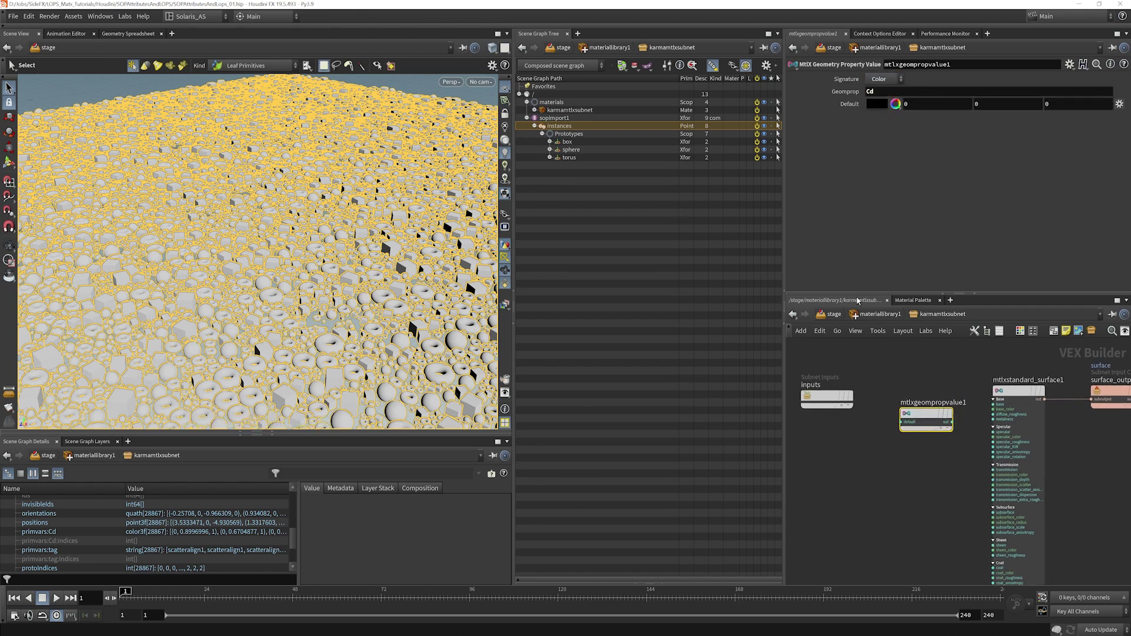
click(952, 423)
click(993, 409)
Step: Back at stage level, add an Assign Material node below materiallibrary1, connected to its output and displayed
key(u)
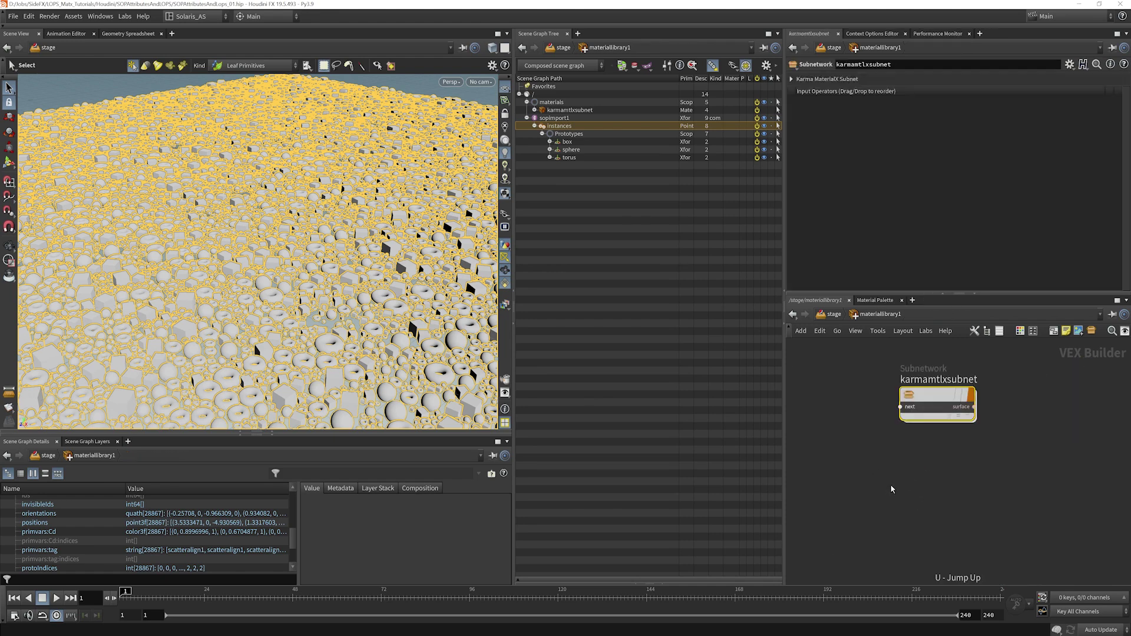
key(u)
middle_drag(872, 501, 881, 474)
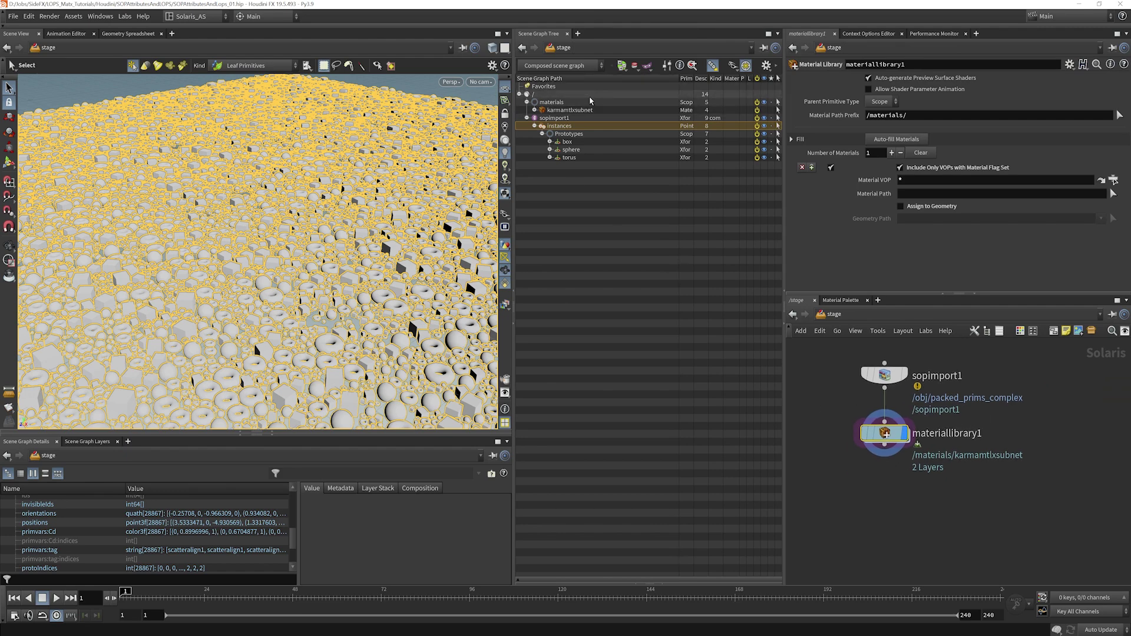
key(Tab)
text(assig)
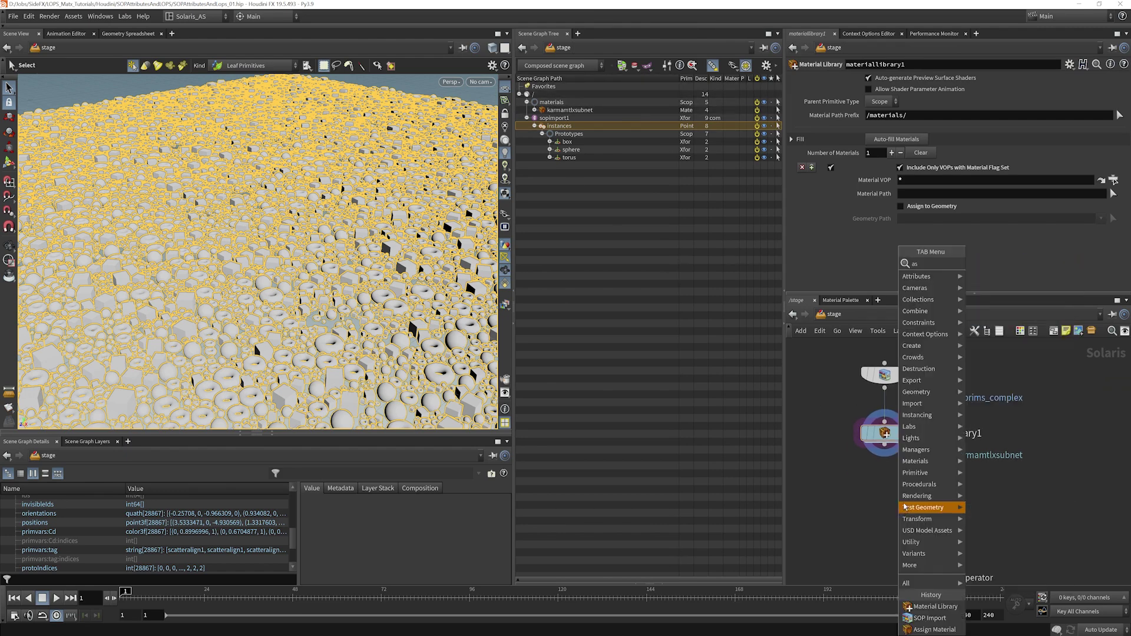
click(996, 264)
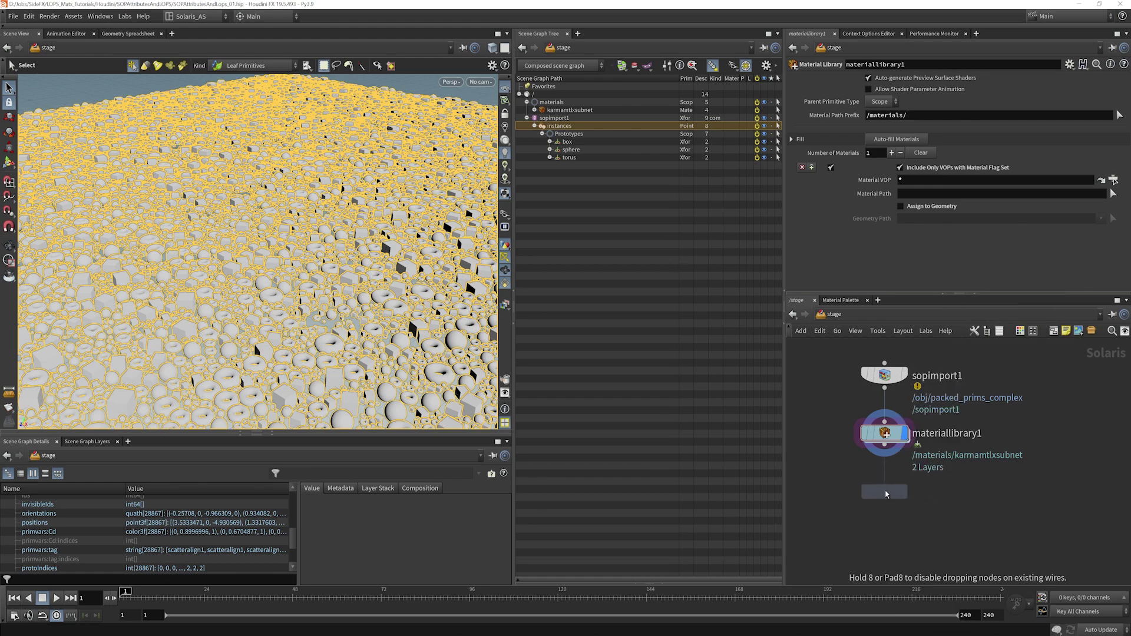
click(906, 494)
click(906, 493)
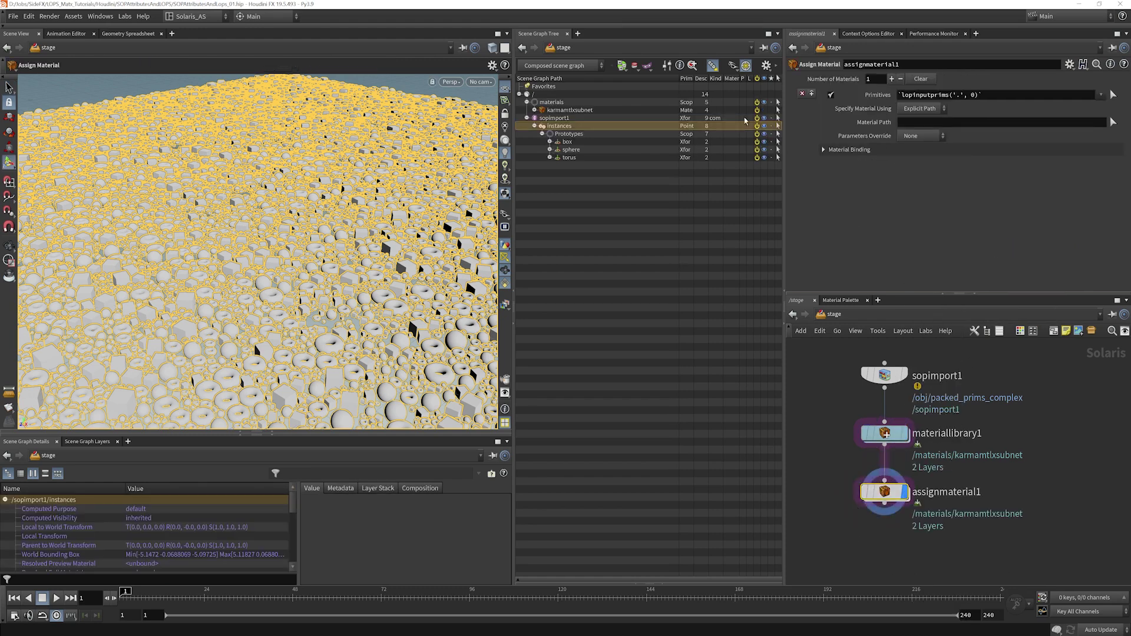
Step: In assignmaterial1, set the primitives to /sopimport1/instances and the material path to /materials/karmamtlxsubnet
click(566, 136)
click(561, 128)
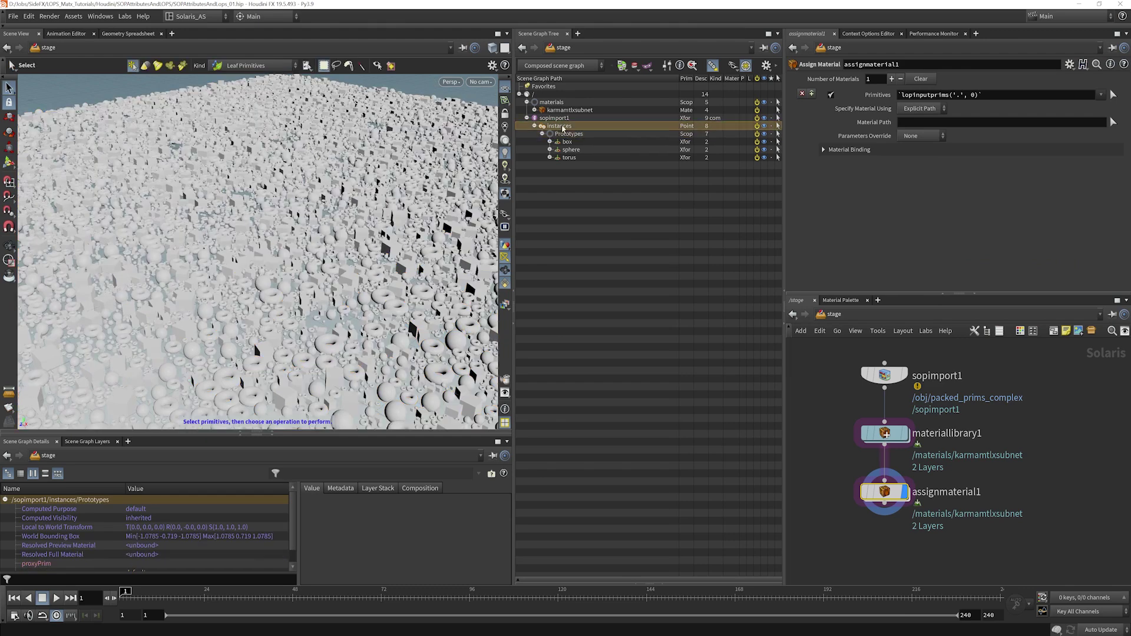
drag(923, 97, 923, 96)
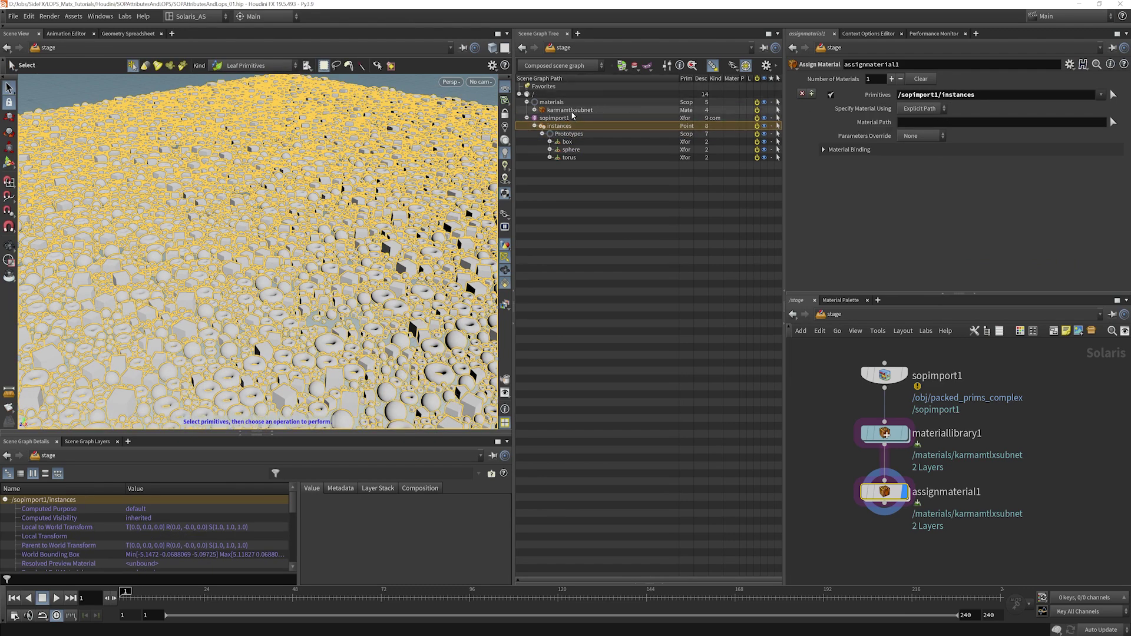
drag(924, 127, 923, 123)
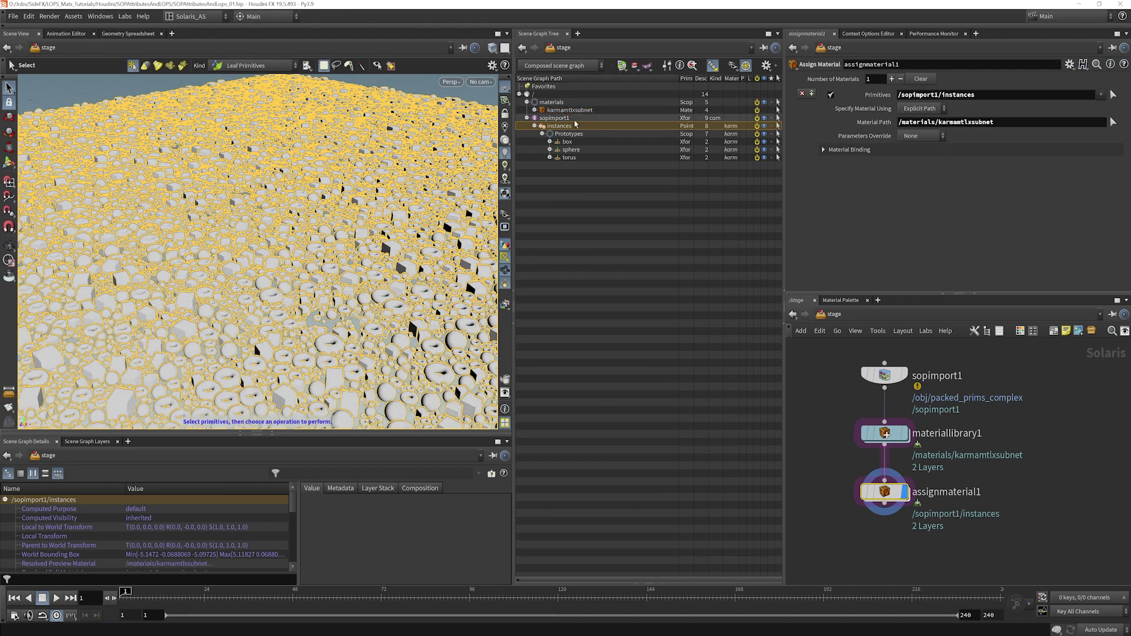
middle_drag(860, 532, 864, 508)
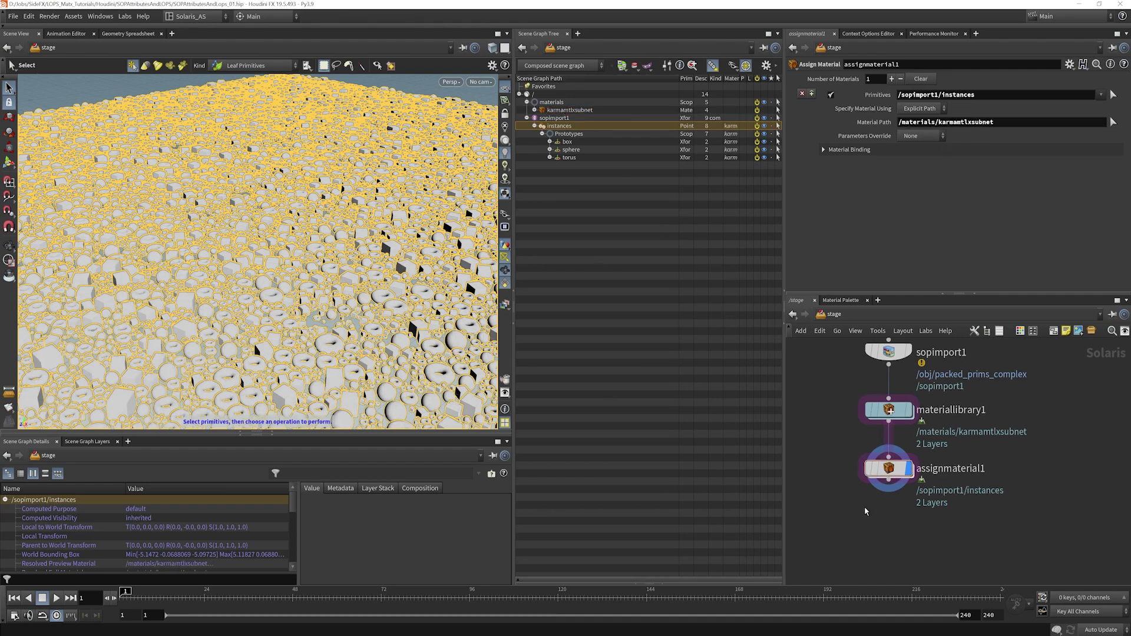
Step: Switch the viewport renderer to Karma, clear the selection and inspect the instances' colours from near and far
click(462, 85)
click(462, 126)
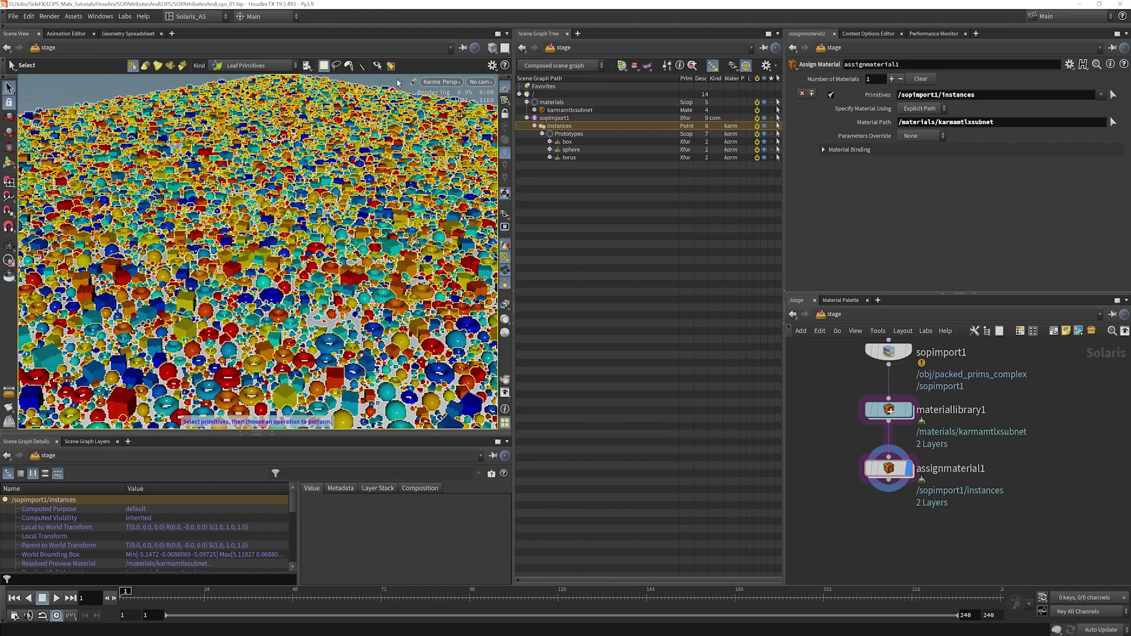
click(399, 84)
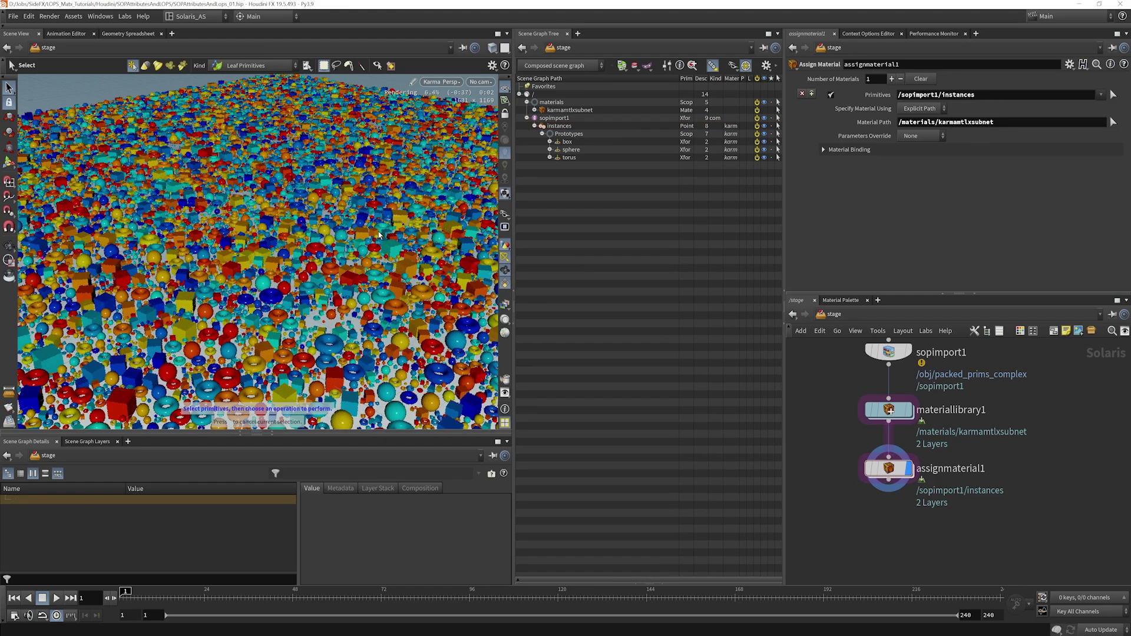
alt+right_drag(379, 235, 377, 253)
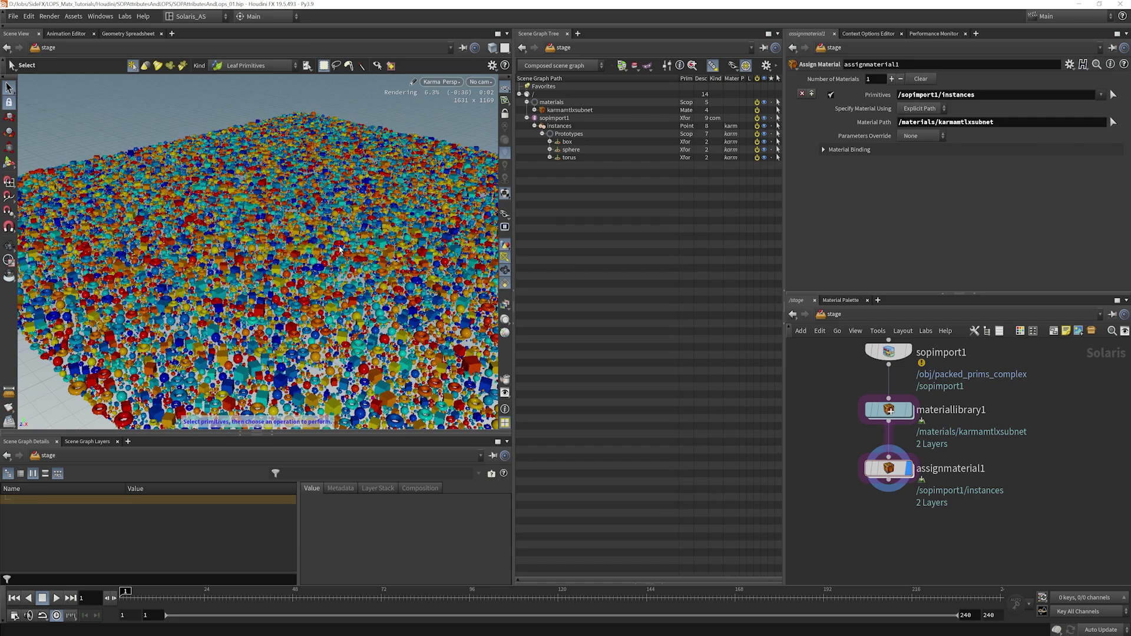
scroll(348, 270, up, 8)
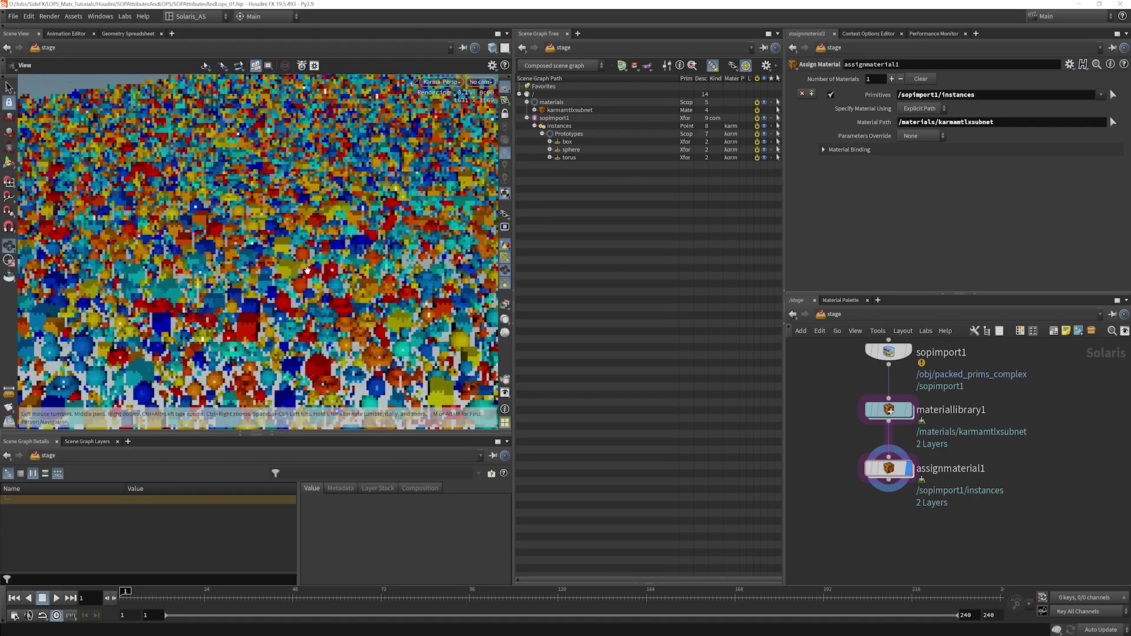
alt+drag(329, 352, 350, 320)
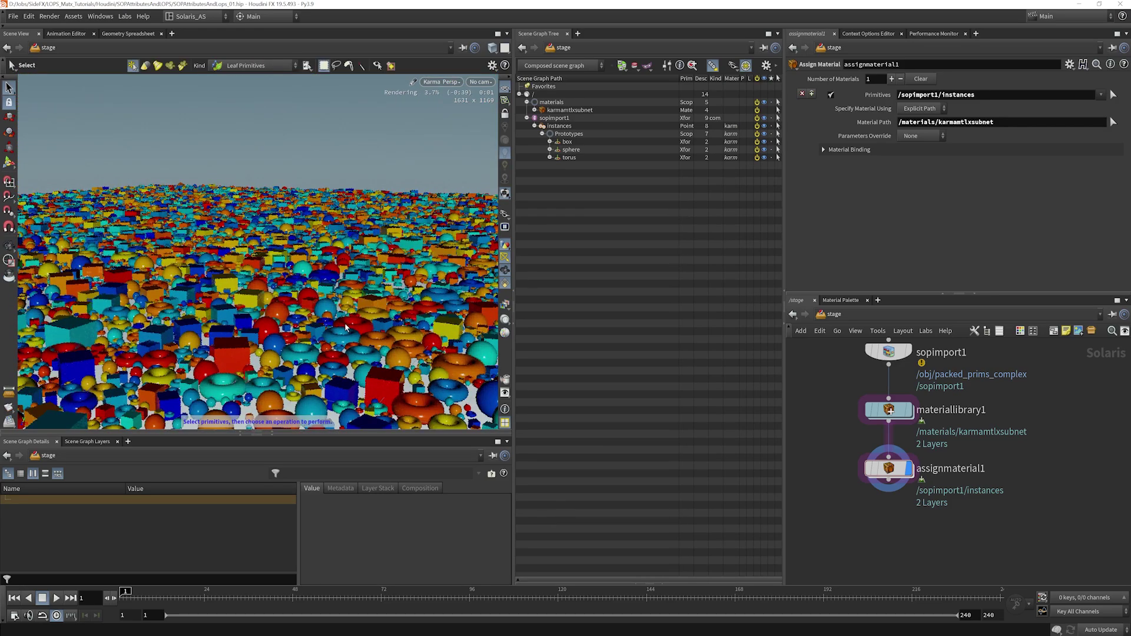
drag(345, 328, 371, 261)
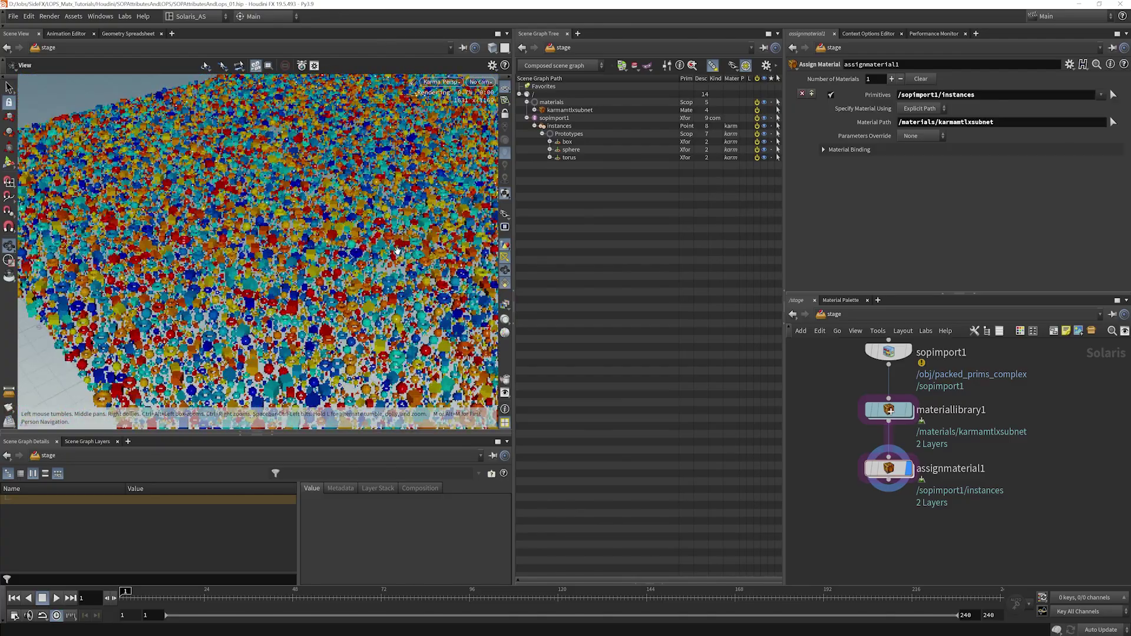
scroll(371, 261, down, 3)
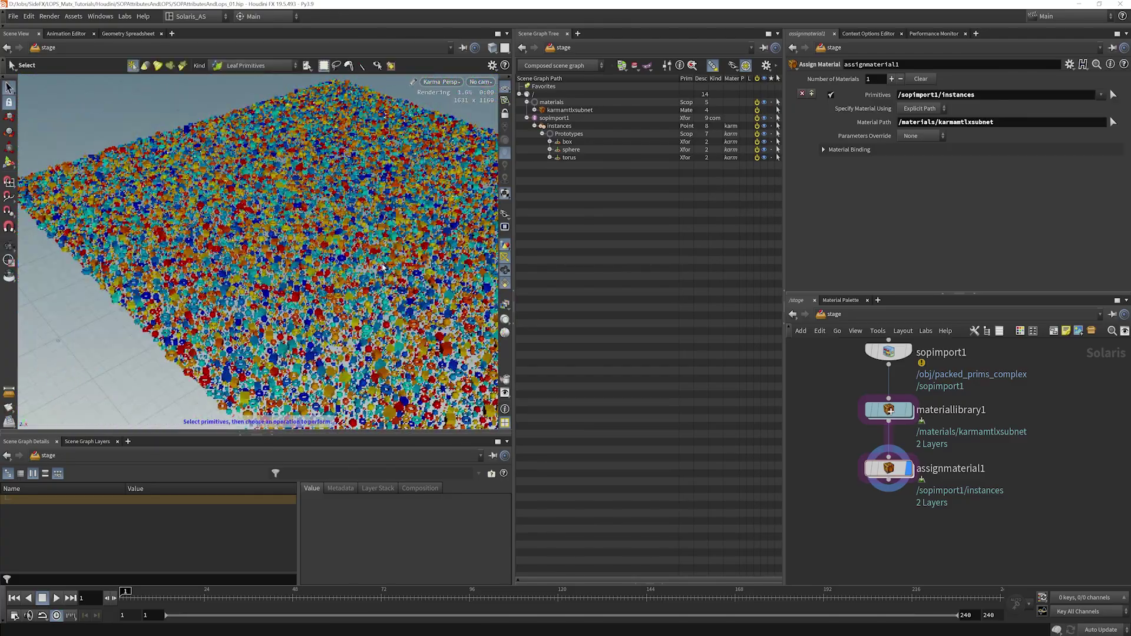